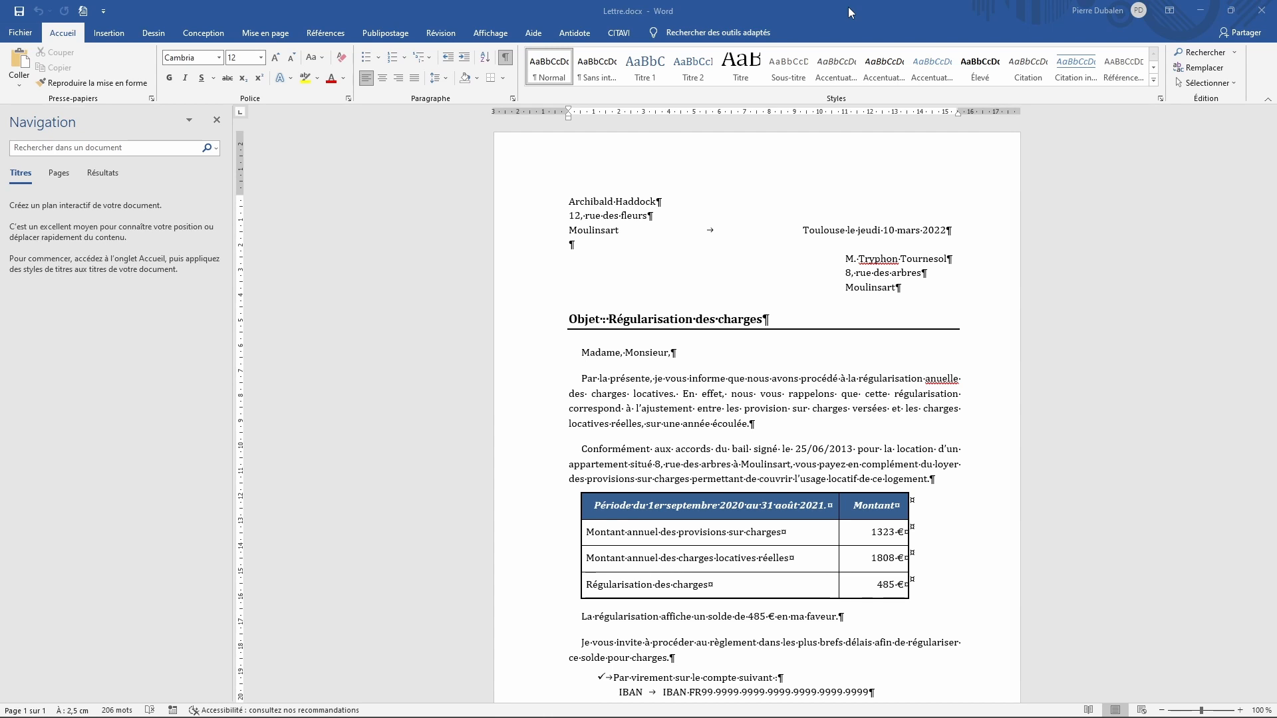
# Look at the recipient table in the BDD.xlsx workbook in Excel, return to Word and set Lettre.docx up as a Lettres mail merge.
pyautogui.hotkey('alt', 'Tab')
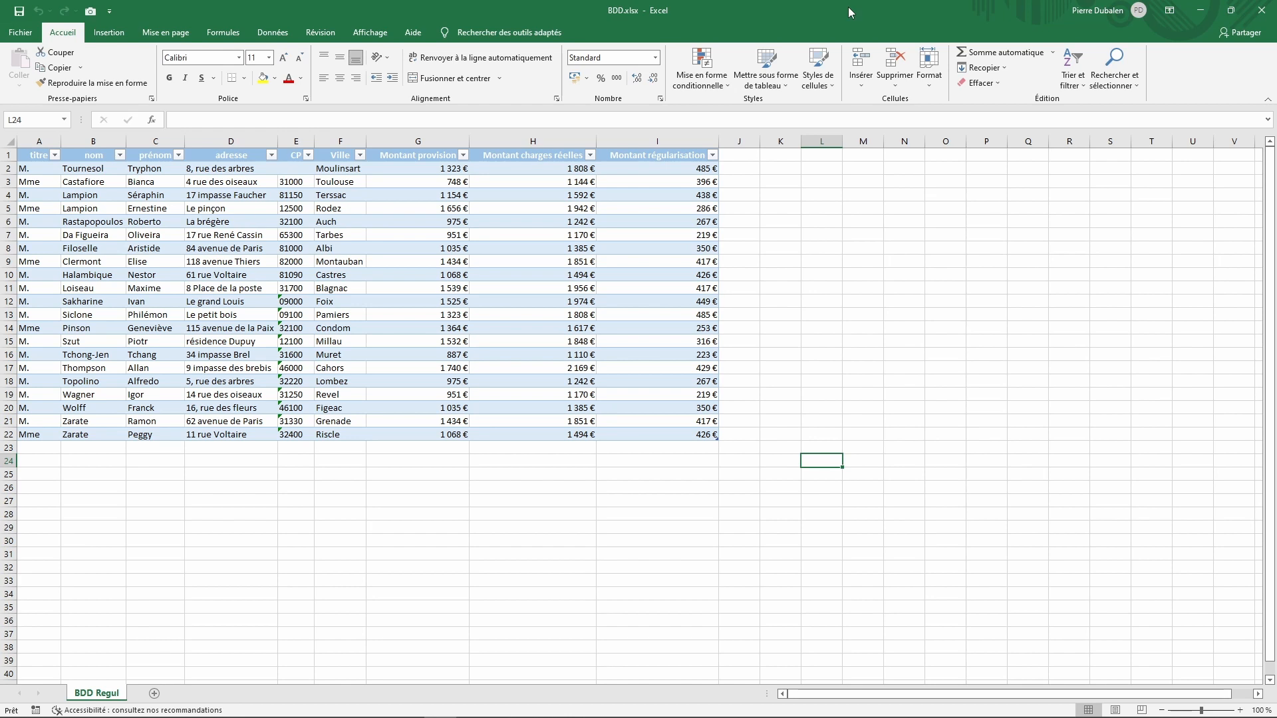
pyautogui.hotkey('alt', 'Tab')
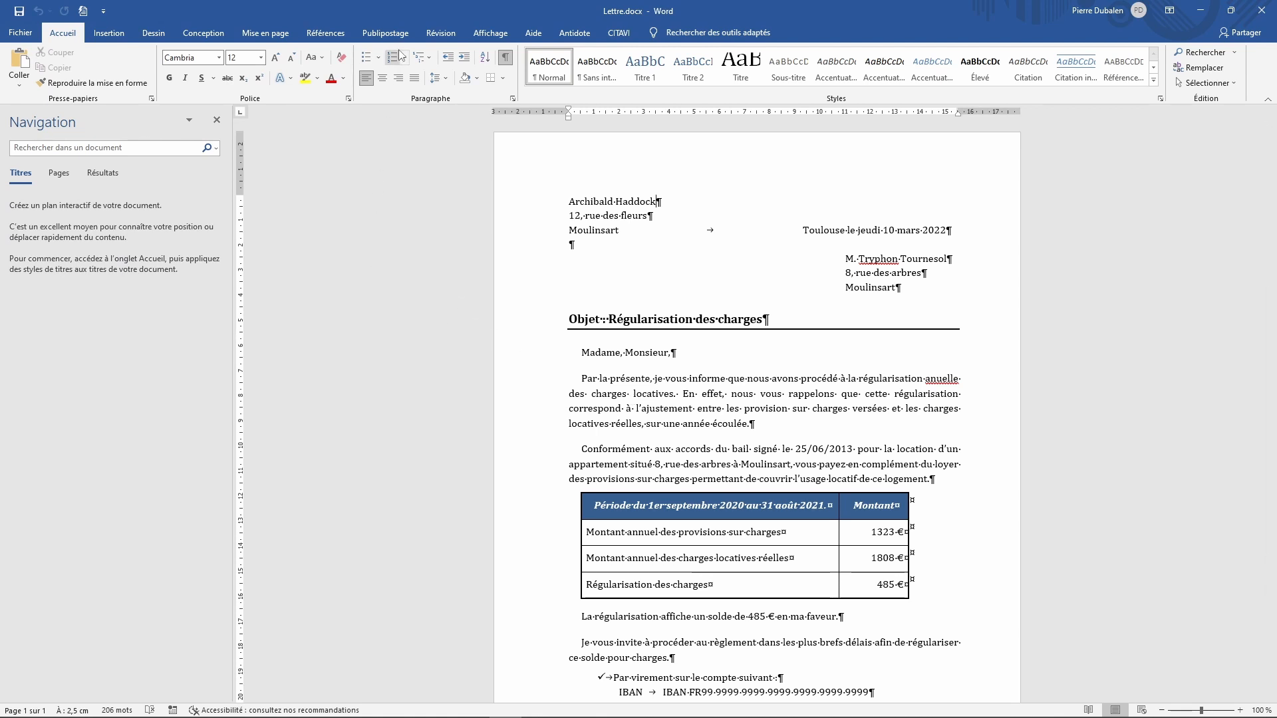
pyautogui.click(386, 33)
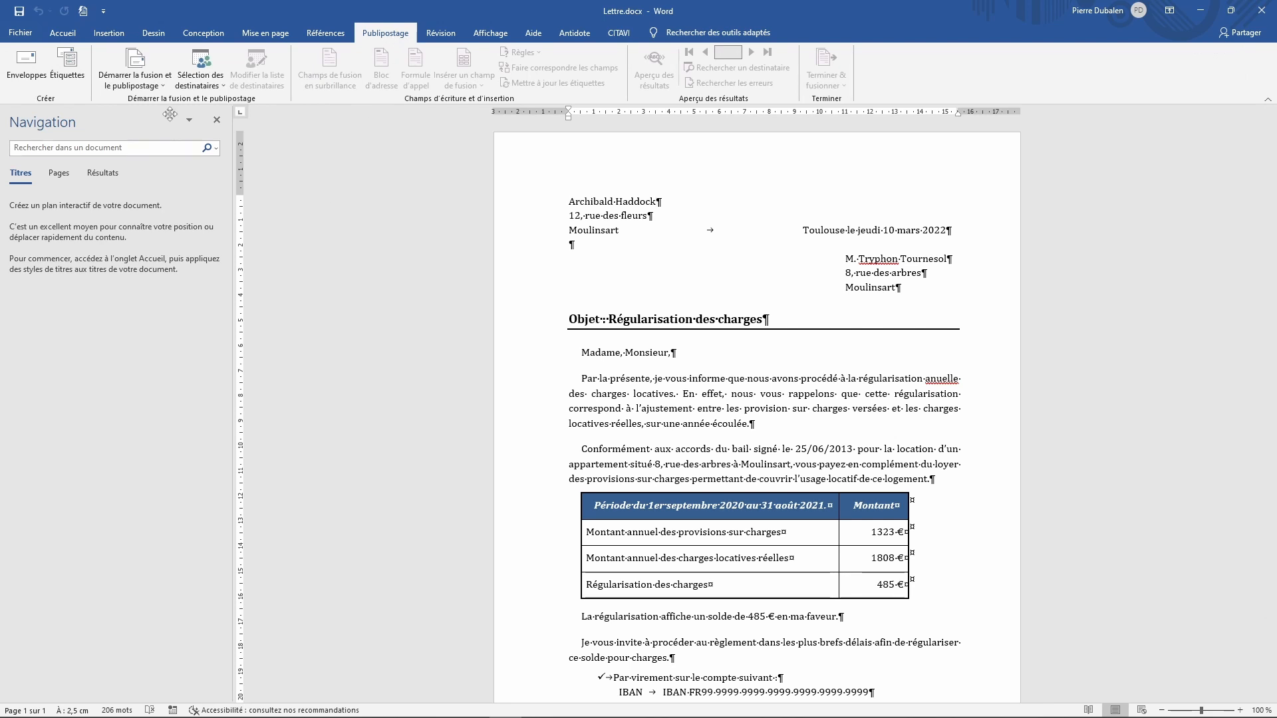
pyautogui.click(166, 89)
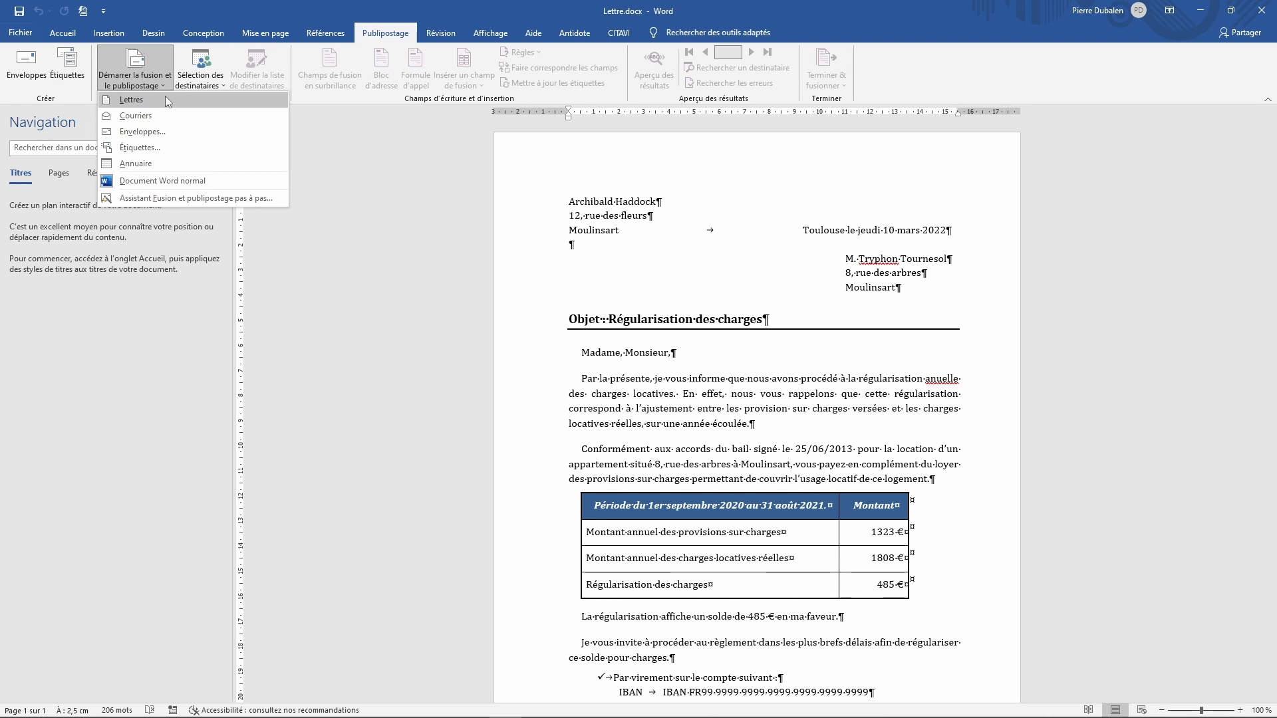
pyautogui.click(166, 101)
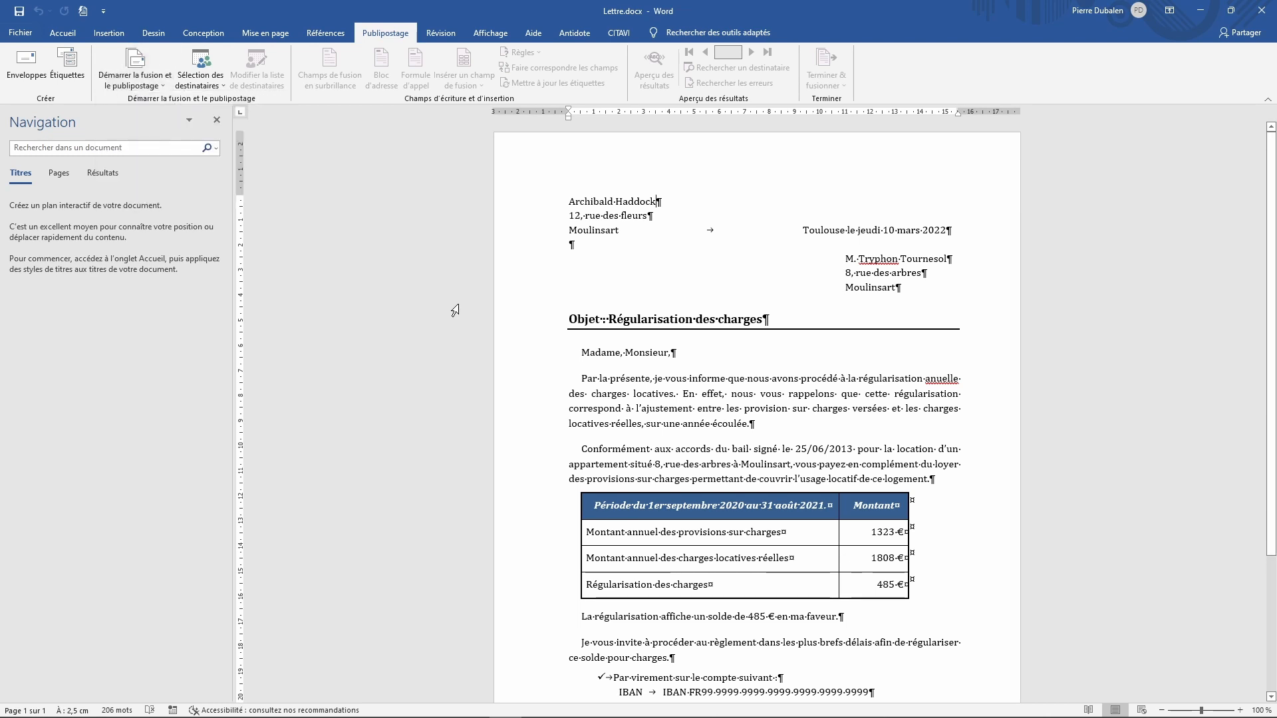
# Attach the BDD Regul$ table of BDD.xlsx as the existing recipient list, with its first row as column headers.
pyautogui.click(225, 90)
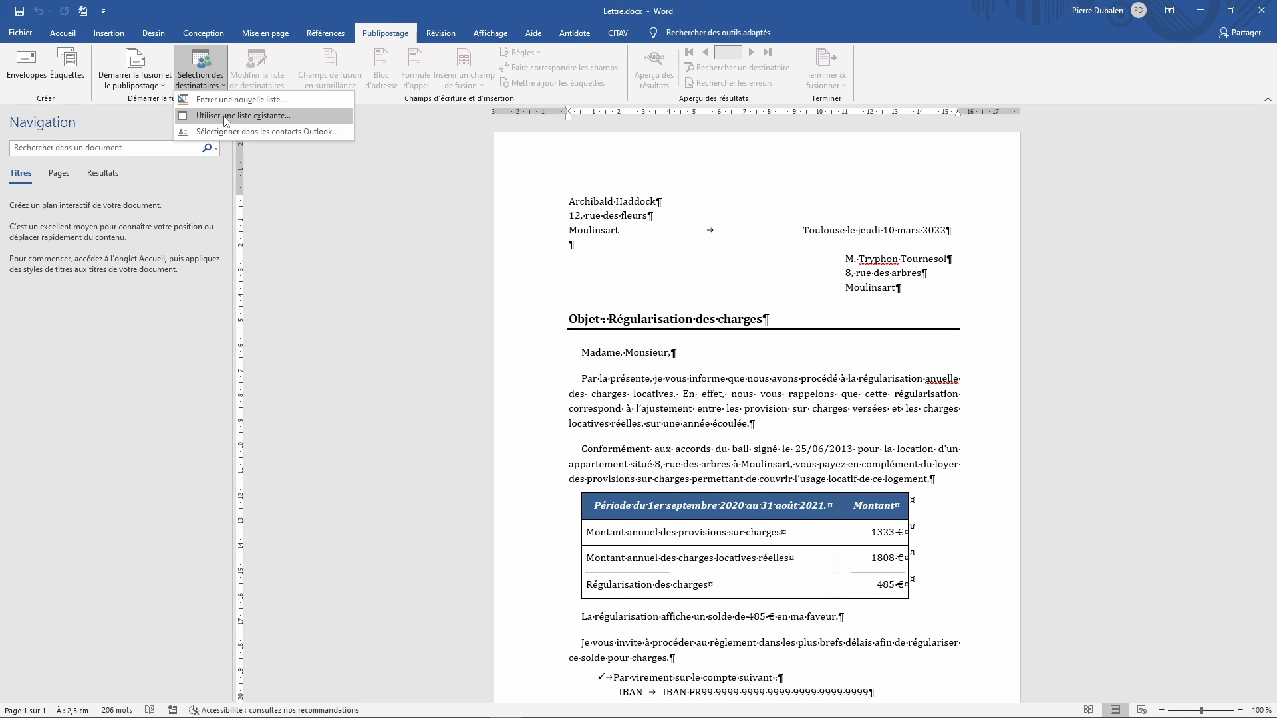
pyautogui.click(224, 117)
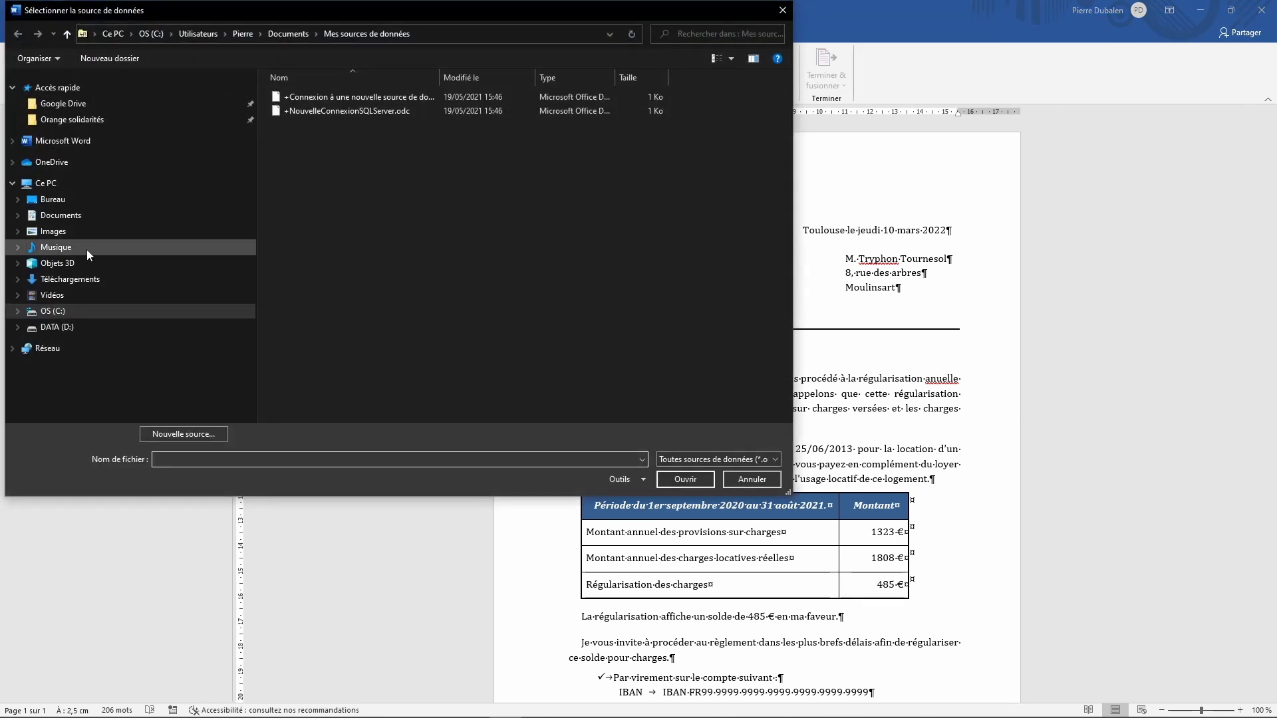
pyautogui.click(91, 120)
pyautogui.click(298, 96)
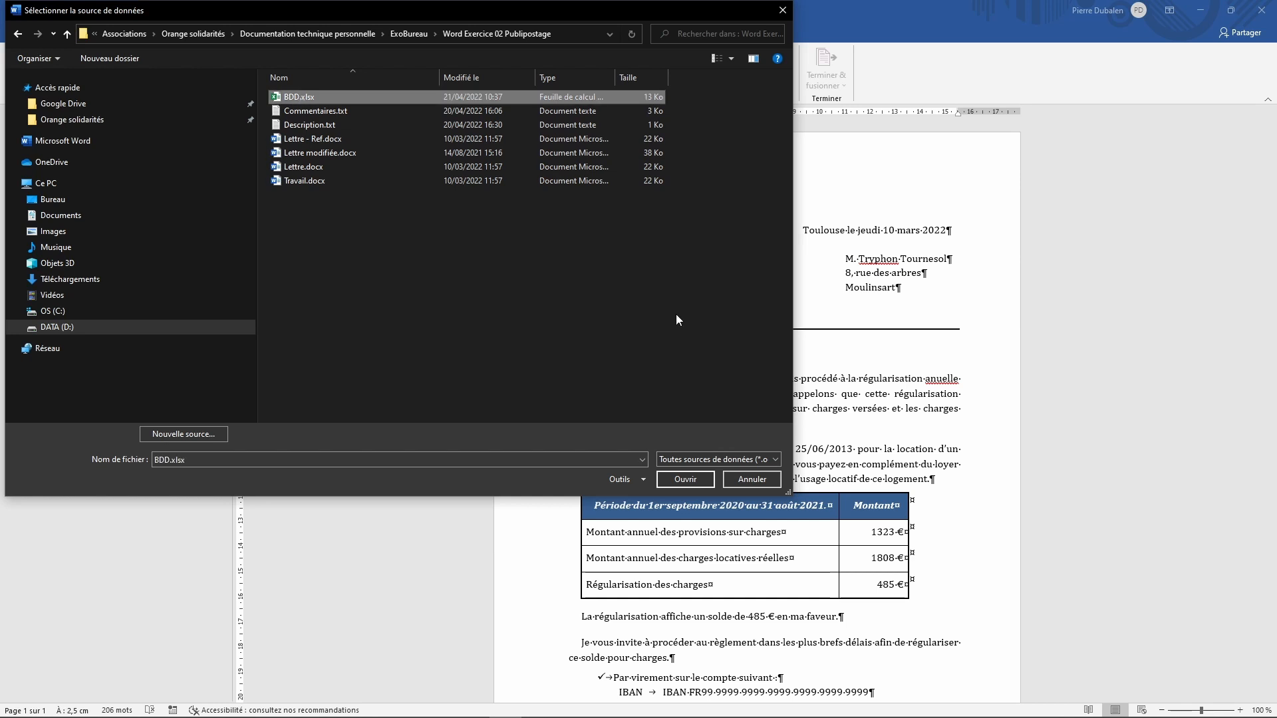
pyautogui.click(672, 479)
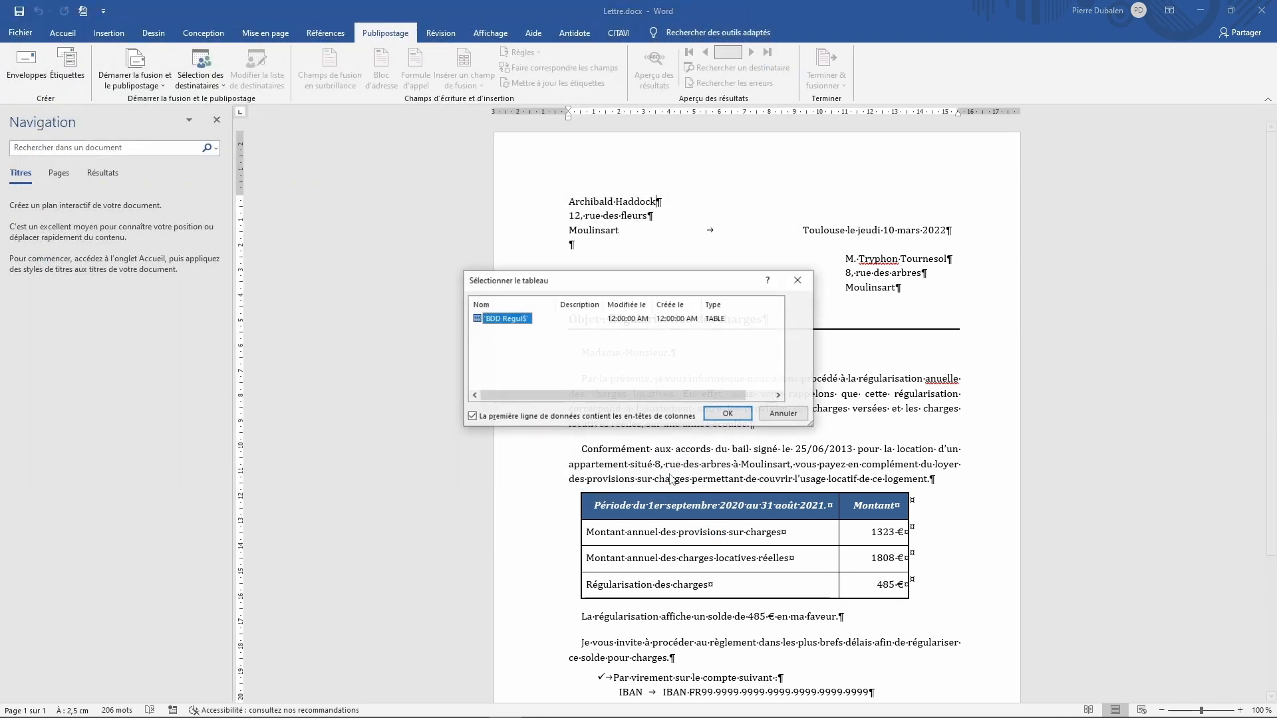
pyautogui.click(727, 413)
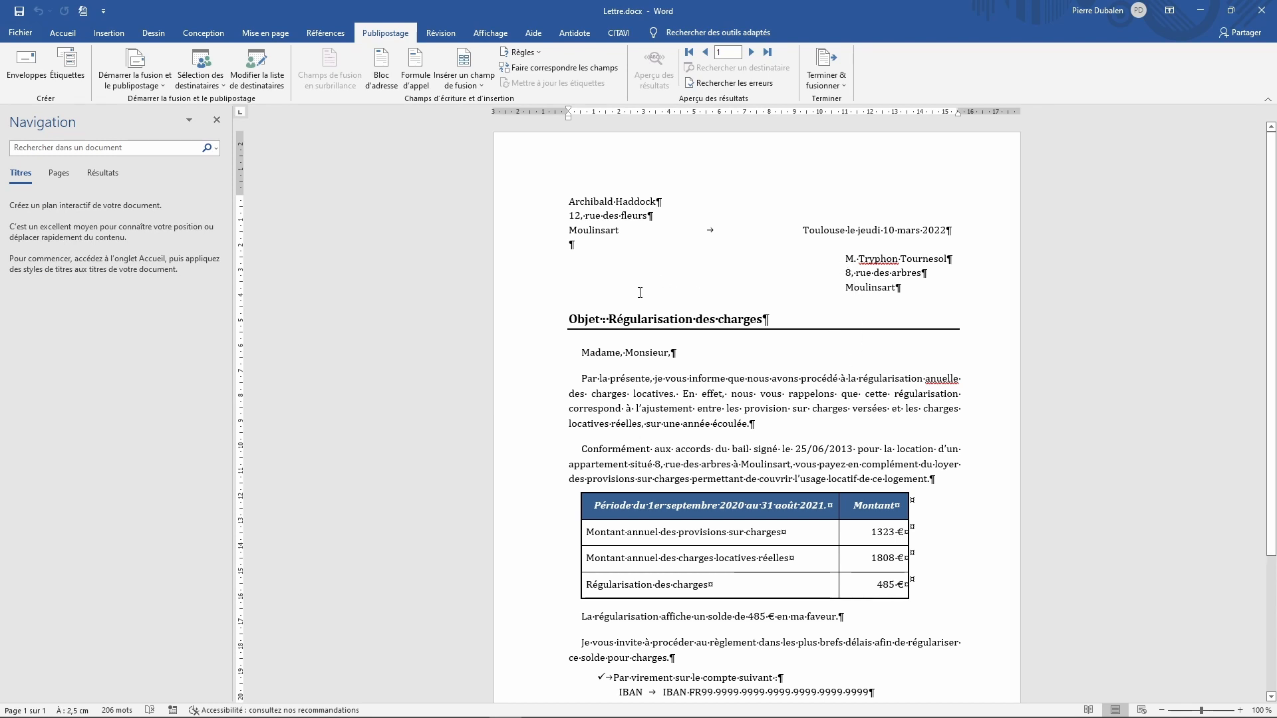
# Replace the title "M." in the recipient's address block with the titre merge field.
pyautogui.click(846, 260)
pyautogui.hotkey('shift', 'Right')
pyautogui.click(482, 85)
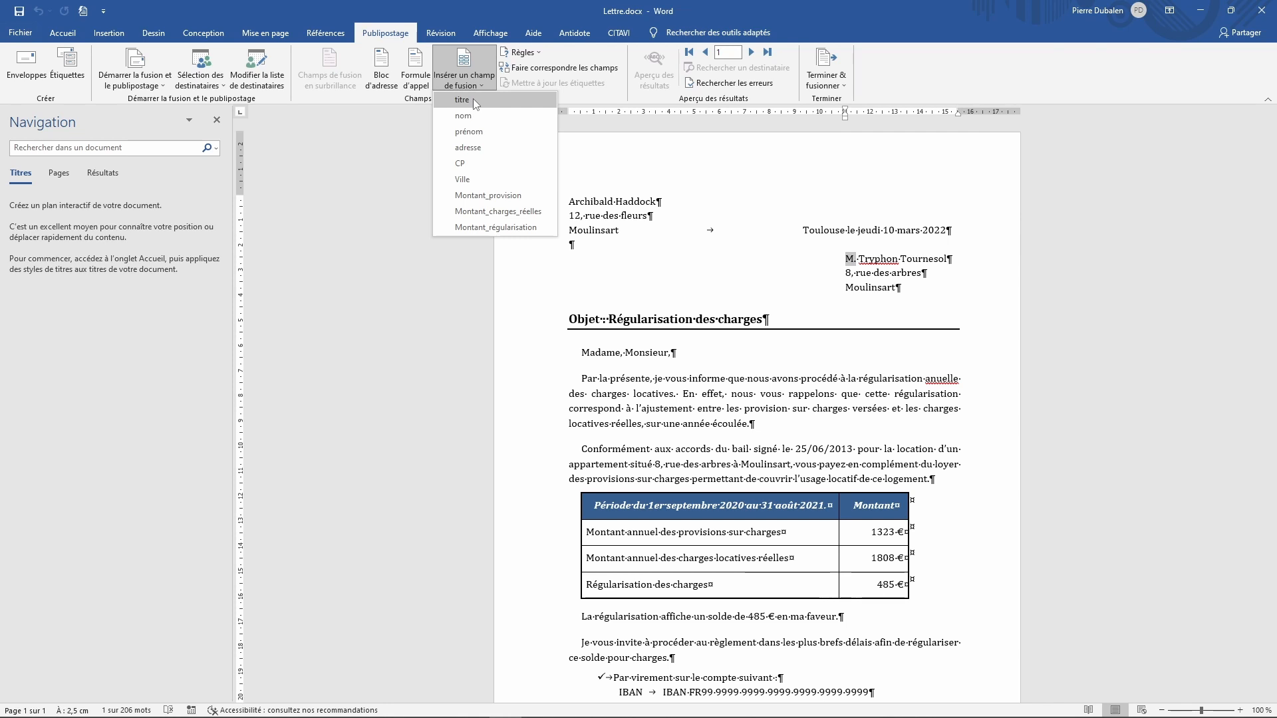
pyautogui.click(473, 99)
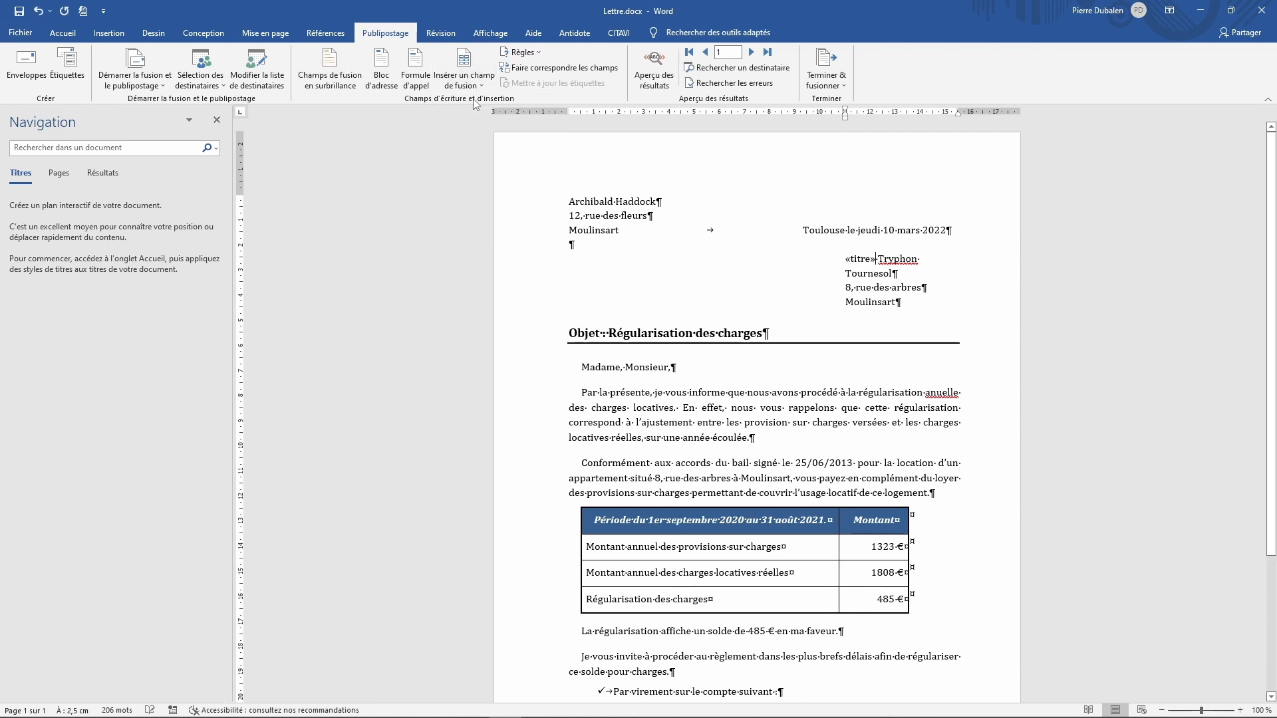
# Replace the recipient's first name in the address block with the prénom merge field.
pyautogui.hotkey('shift', 'Right')
pyautogui.hotkey('shift', 'Right')
pyautogui.hotkey('shift', 'Right')
pyautogui.hotkey('shift', 'Right')
pyautogui.hotkey('shift', 'Right')
pyautogui.hotkey('shift', 'Right')
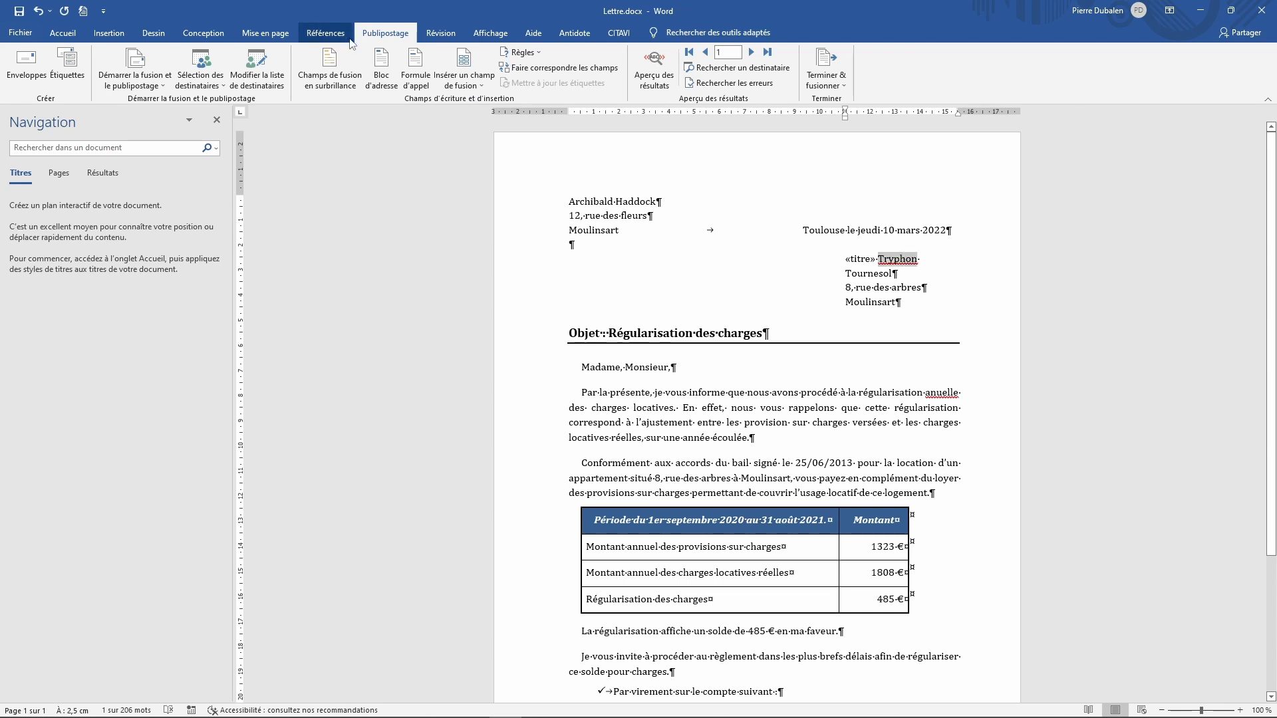
pyautogui.click(484, 89)
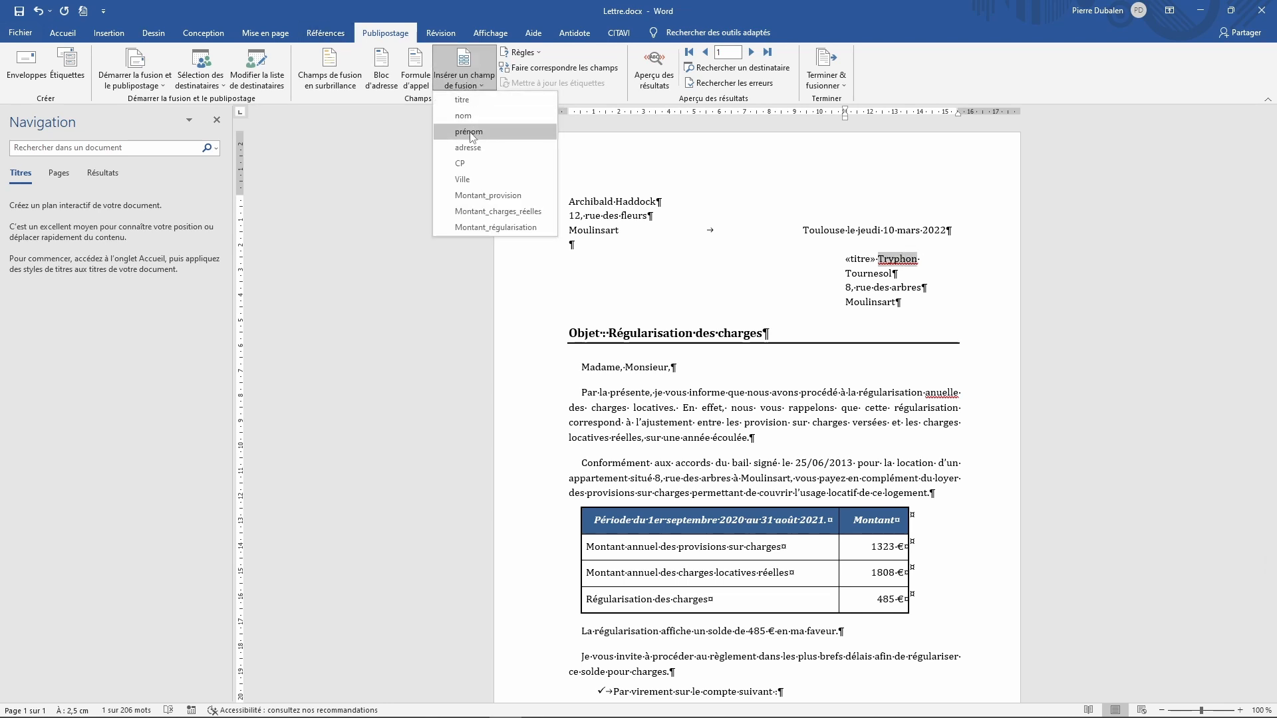
pyautogui.click(473, 132)
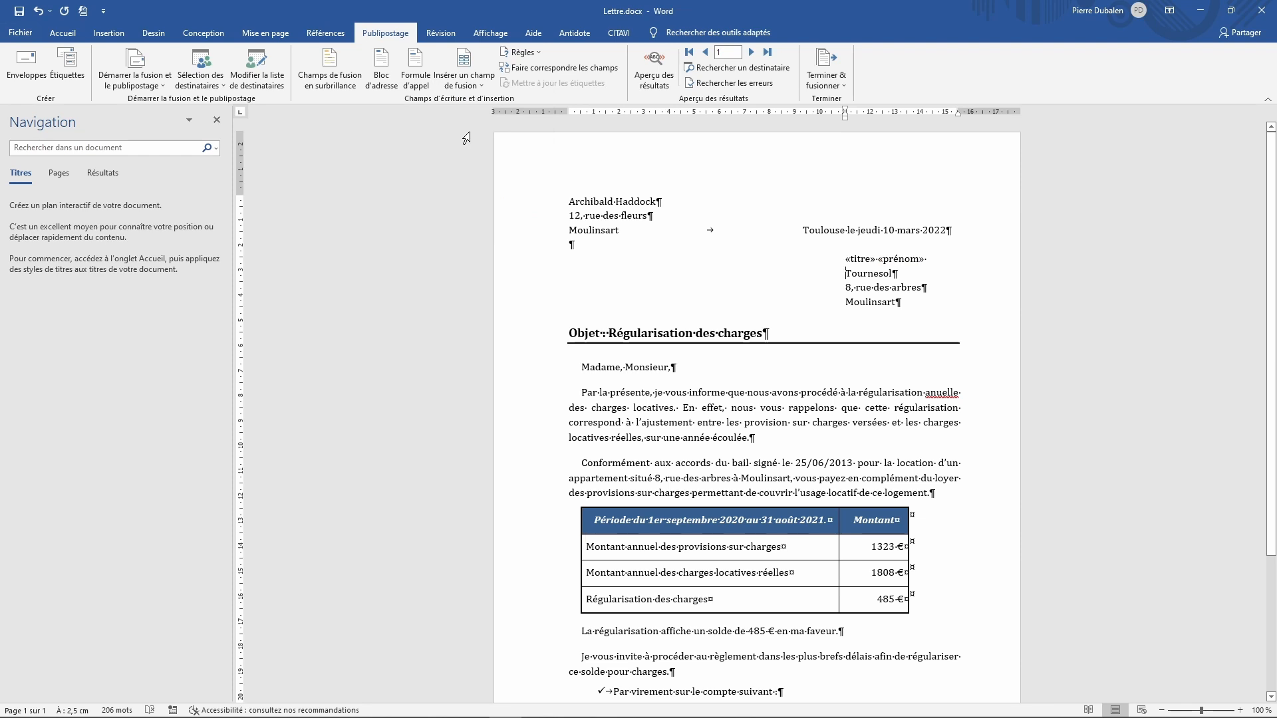
# Replace the recipient's surname in the address block with the nom merge field.
pyautogui.hotkey('shift', 'Right')
pyautogui.hotkey('shift', 'Right')
pyautogui.hotkey('shift', 'Right')
pyautogui.hotkey('shift', 'Right')
pyautogui.hotkey('shift', 'Right')
pyautogui.hotkey('shift', 'Right')
pyautogui.hotkey('shift', 'Right')
pyautogui.hotkey('shift', 'Right')
pyautogui.hotkey('shift', 'Right')
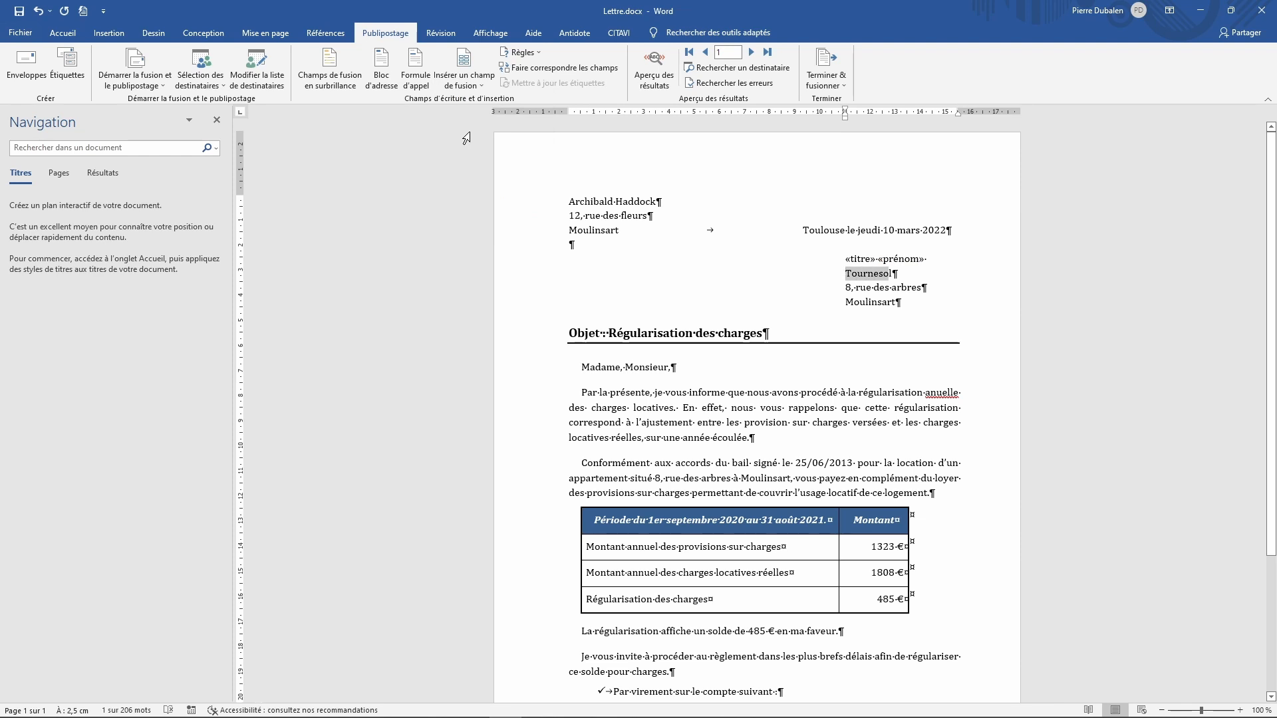
pyautogui.click(481, 89)
pyautogui.click(473, 120)
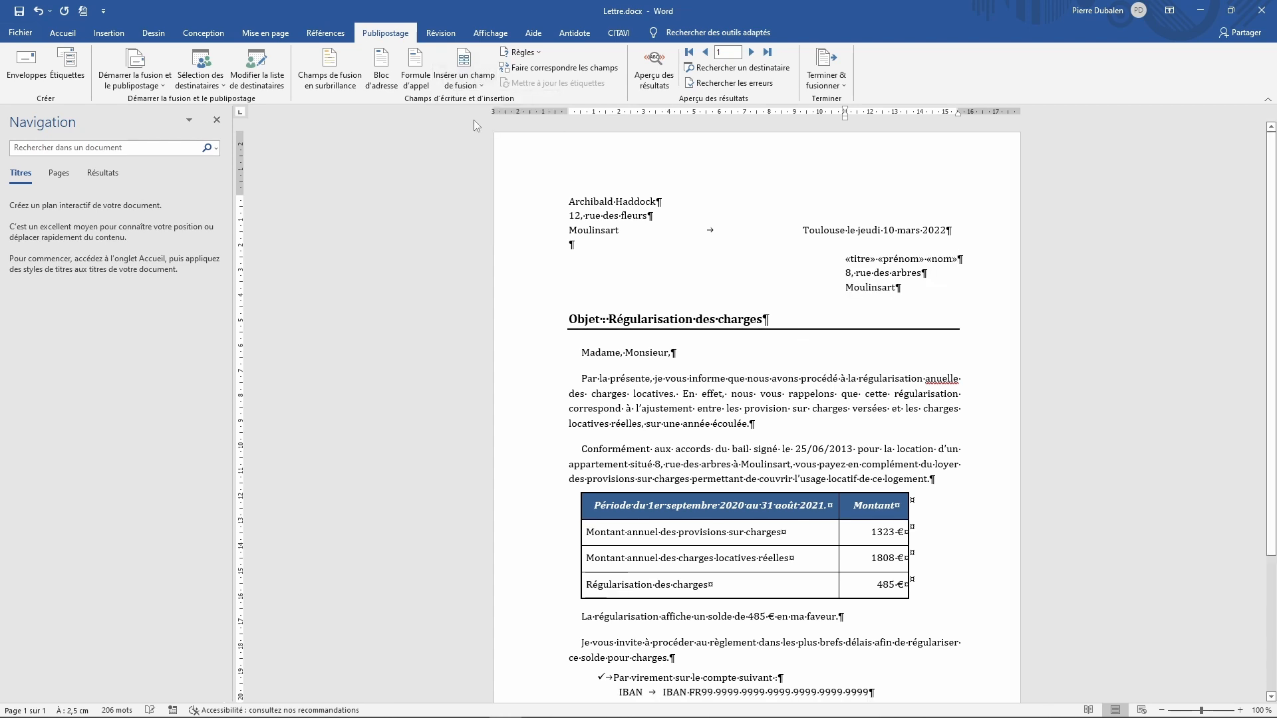
# Replace the street line of the recipient's address with the adresse merge field, keeping its paragraph mark.
pyautogui.press('Right')
pyautogui.press('Right')
pyautogui.press('Right')
pyautogui.press('Right')
pyautogui.hotkey('shift', 'Right')
pyautogui.hotkey('shift', 'Right')
pyautogui.hotkey('shift', 'Right')
pyautogui.hotkey('shift', 'Right')
pyautogui.hotkey('shift', 'Right')
pyautogui.hotkey('shift', 'Right')
pyautogui.hotkey('shift', 'Right')
pyautogui.hotkey('shift', 'Right')
pyautogui.hotkey('shift', 'Right')
pyautogui.hotkey('shift', 'Right')
pyautogui.hotkey('shift', 'Right')
pyautogui.hotkey('shift', 'Right')
pyautogui.hotkey('shift', 'Right')
pyautogui.hotkey('shift', 'Right')
pyautogui.hotkey('shift', 'Right')
pyautogui.hotkey('shift', 'Right')
pyautogui.hotkey('shift', 'Right')
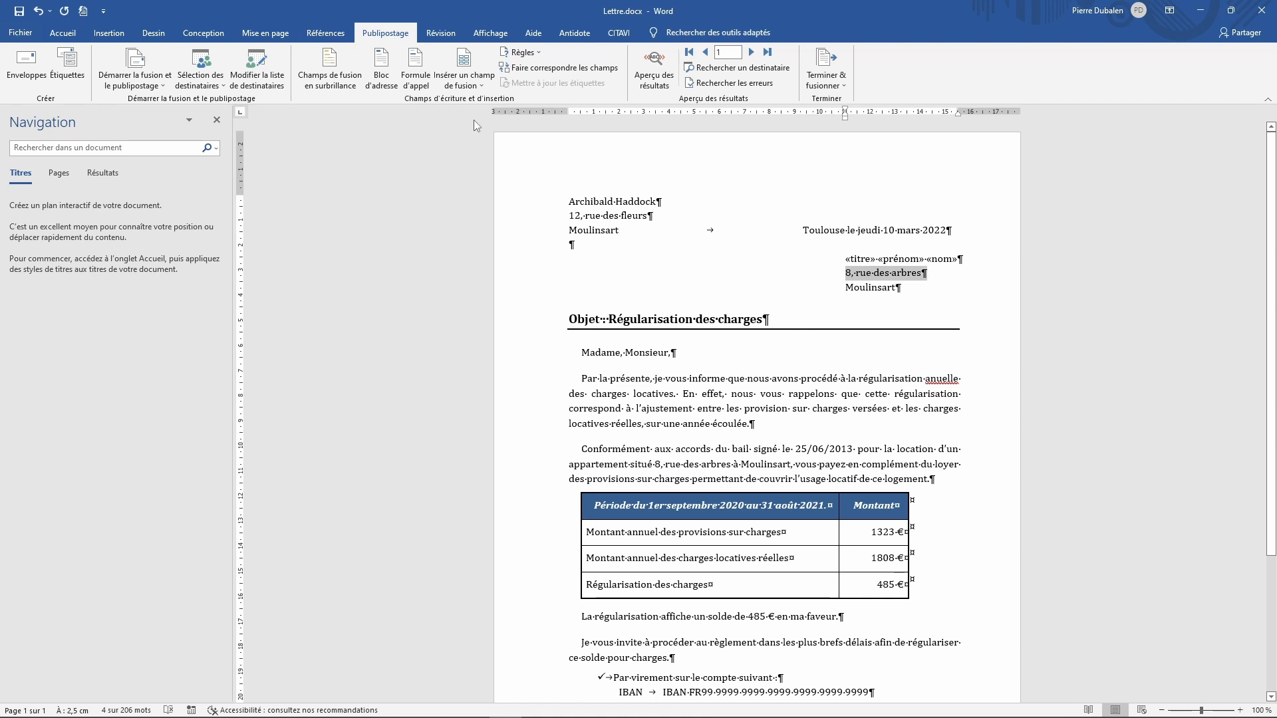
pyautogui.hotkey('shift', 'Left')
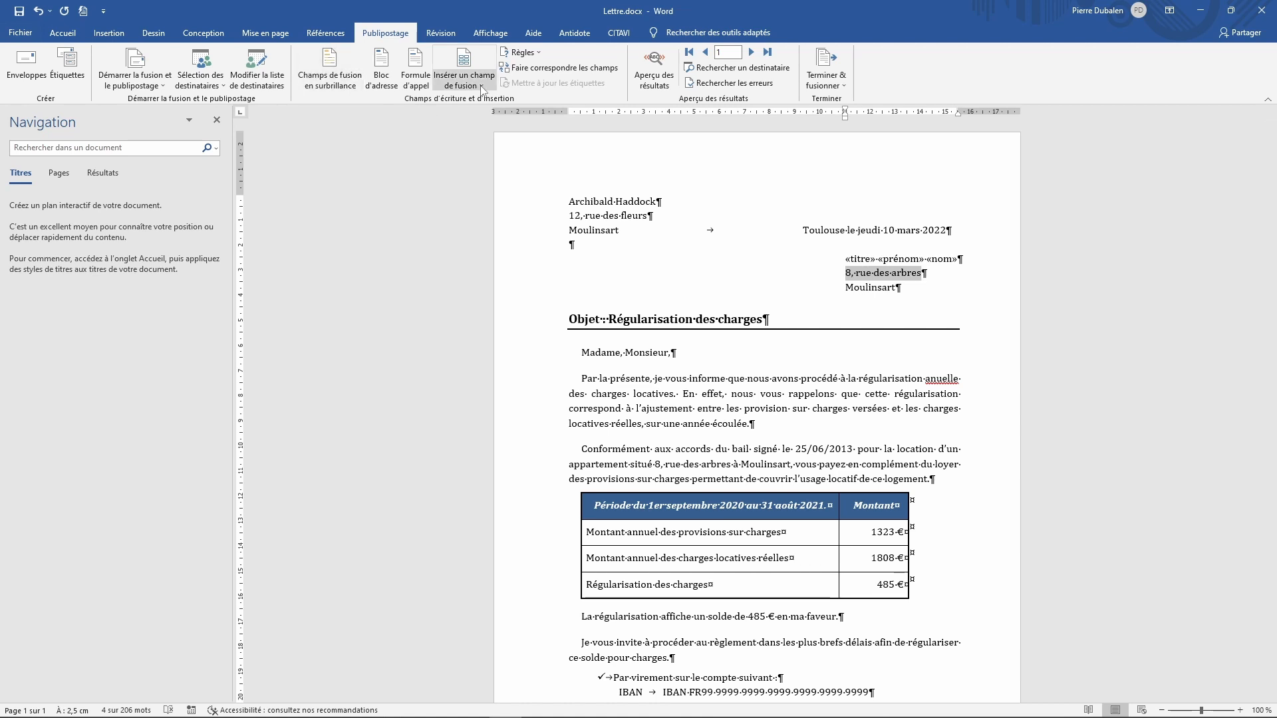
pyautogui.click(483, 89)
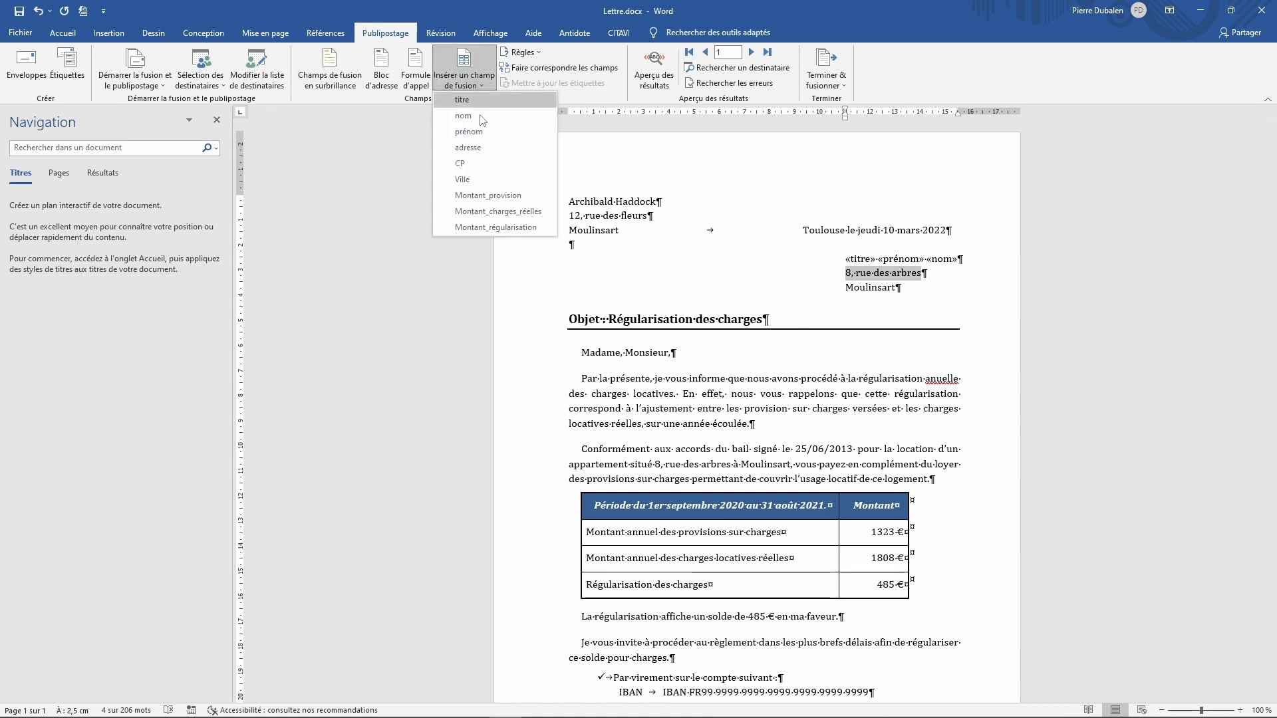
pyautogui.click(480, 147)
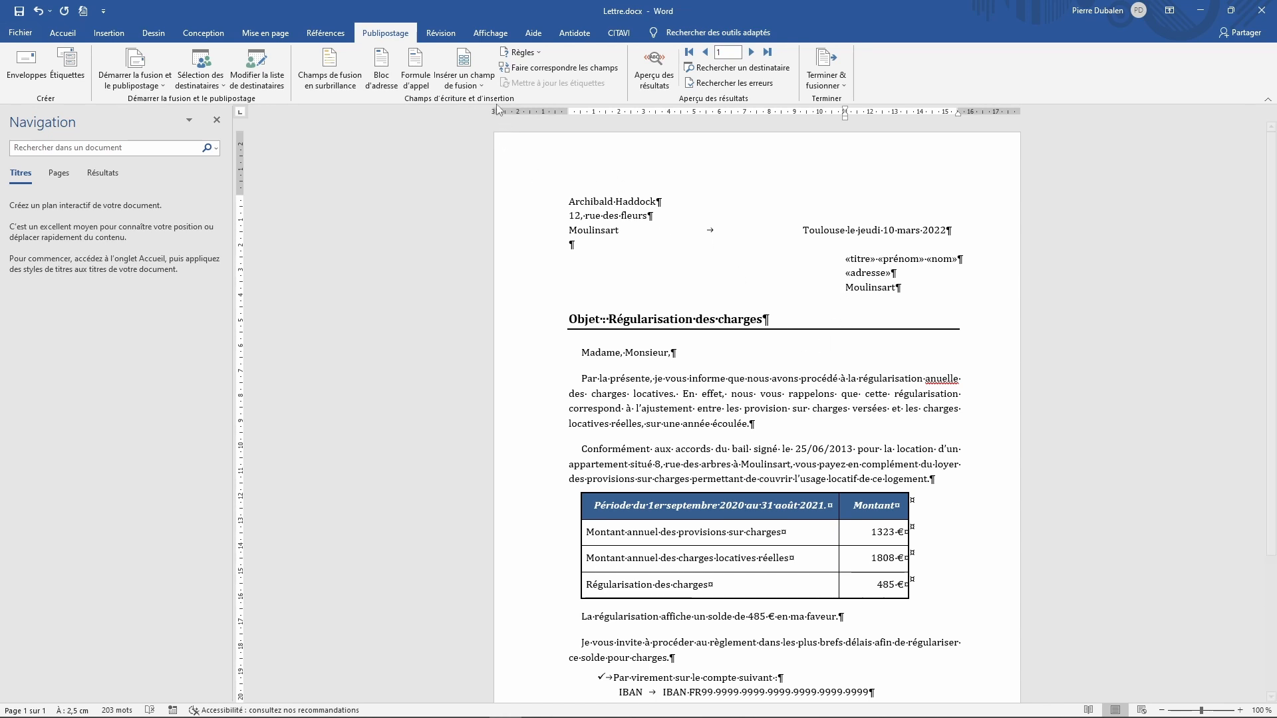
# Insert the CP merge field and a space before the recipient's city, and replace the city with the Ville field.
pyautogui.click(480, 85)
pyautogui.click(463, 164)
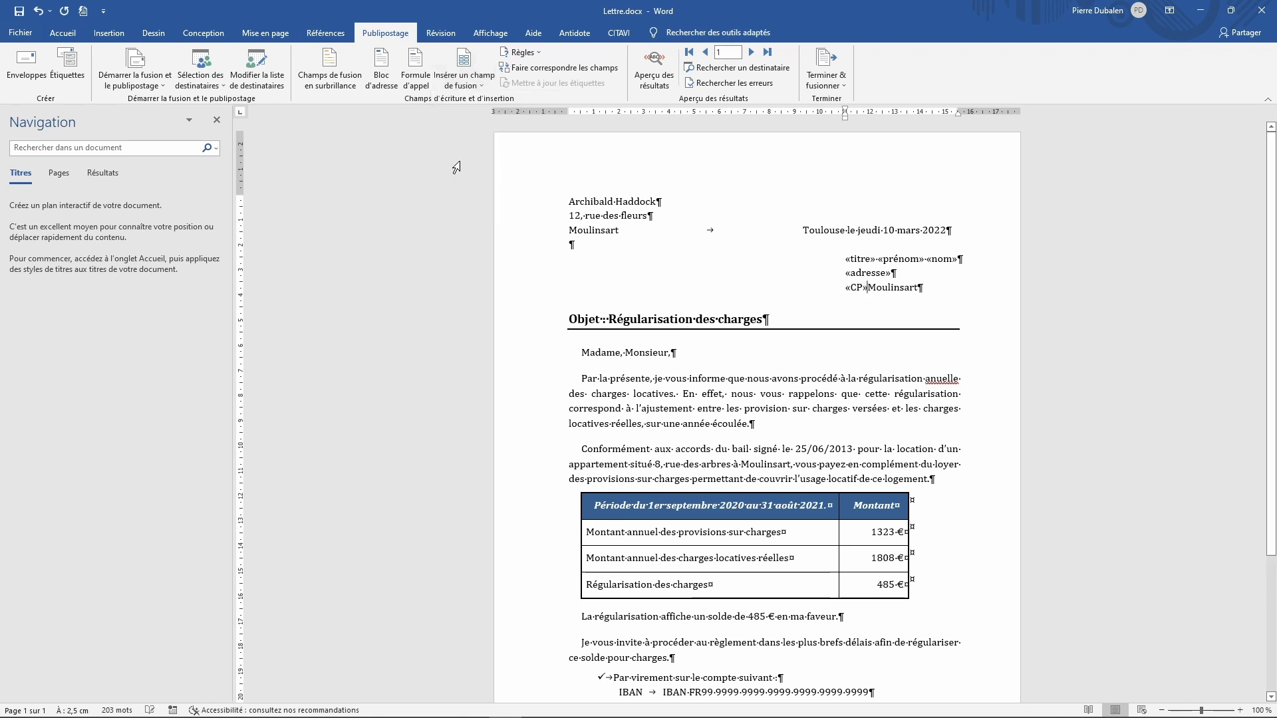
pyautogui.hotkey('shift', 'Right')
pyautogui.hotkey('shift', 'Right')
pyautogui.hotkey('shift', 'Right')
pyautogui.hotkey('shift', 'Right')
pyautogui.hotkey('shift', 'Right')
pyautogui.hotkey('shift', 'Right')
pyautogui.hotkey('shift', 'Right')
pyautogui.hotkey('shift', 'Right')
pyautogui.hotkey('shift', 'Right')
pyautogui.hotkey('shift', 'Right')
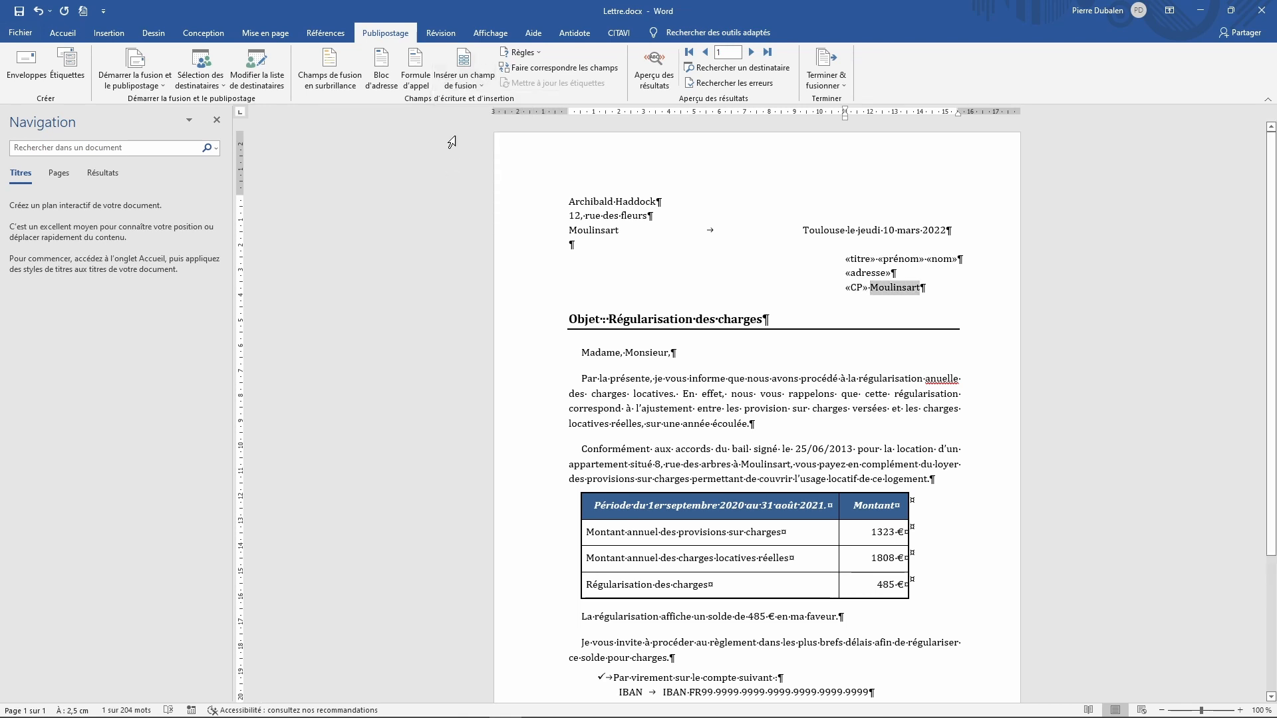
pyautogui.click(479, 86)
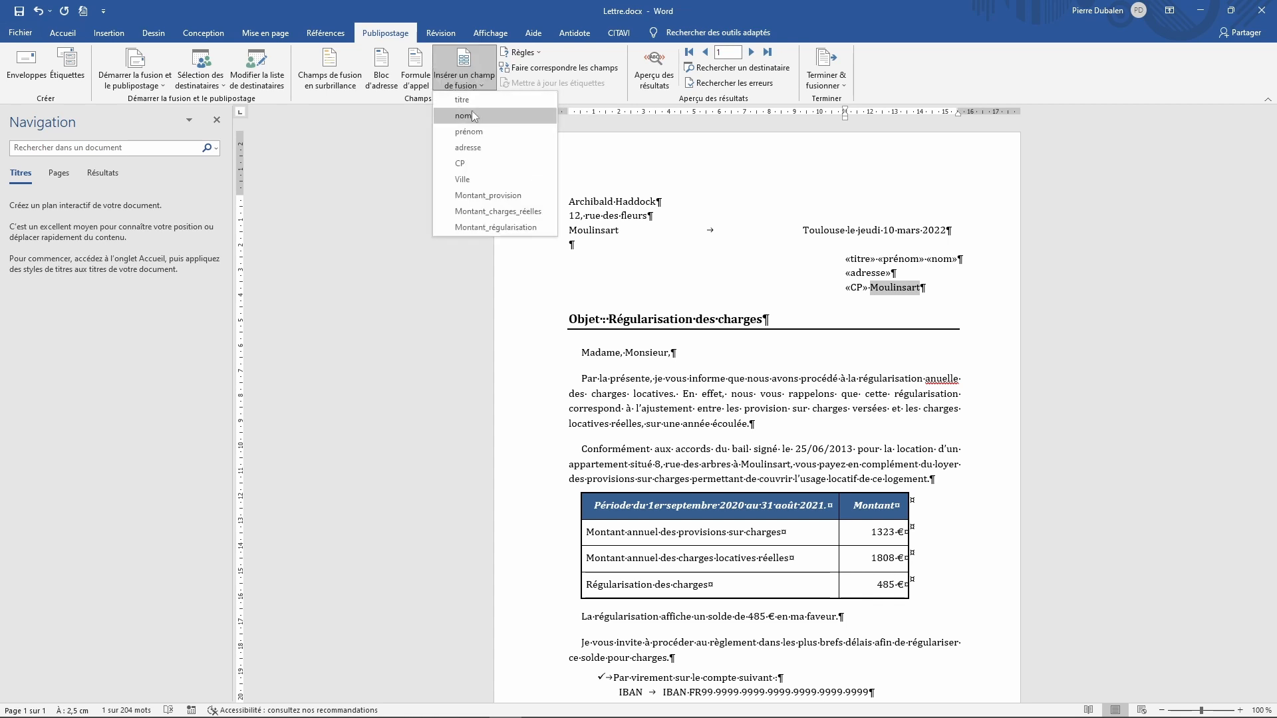
pyautogui.click(462, 179)
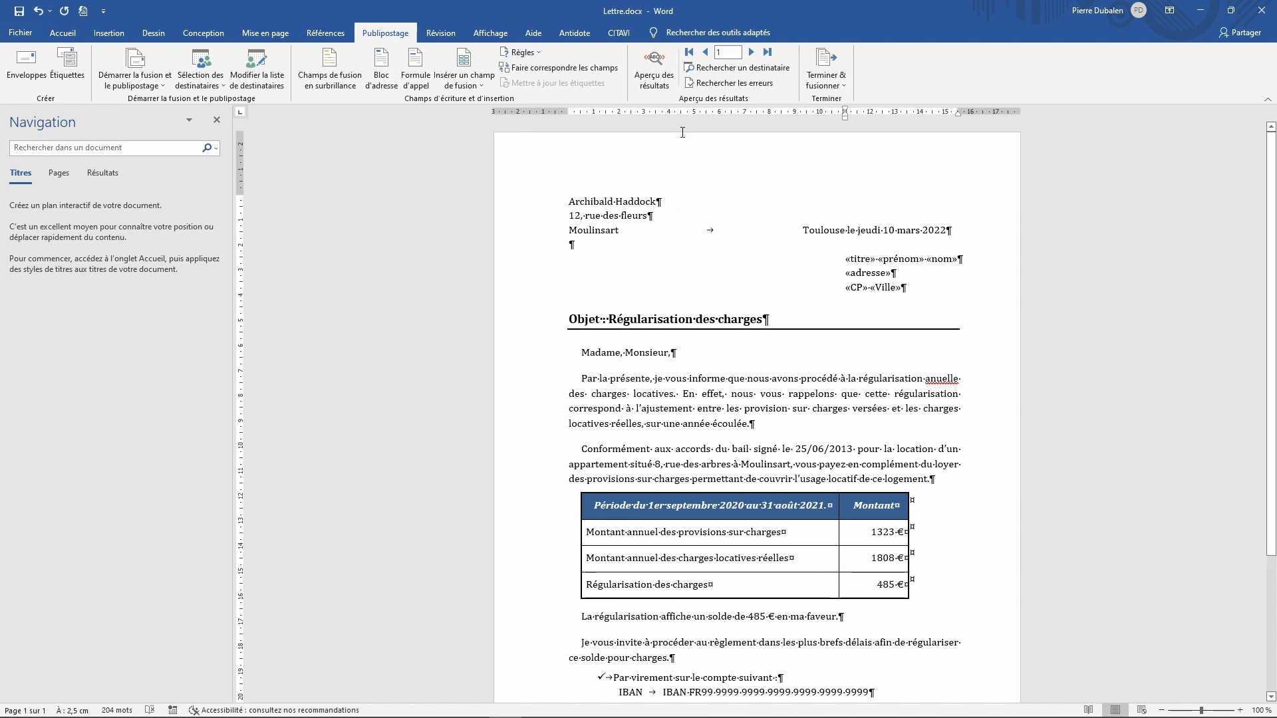
# Preview the merged letters up to the third recipient, go back to the first record and turn the preview off.
pyautogui.click(655, 60)
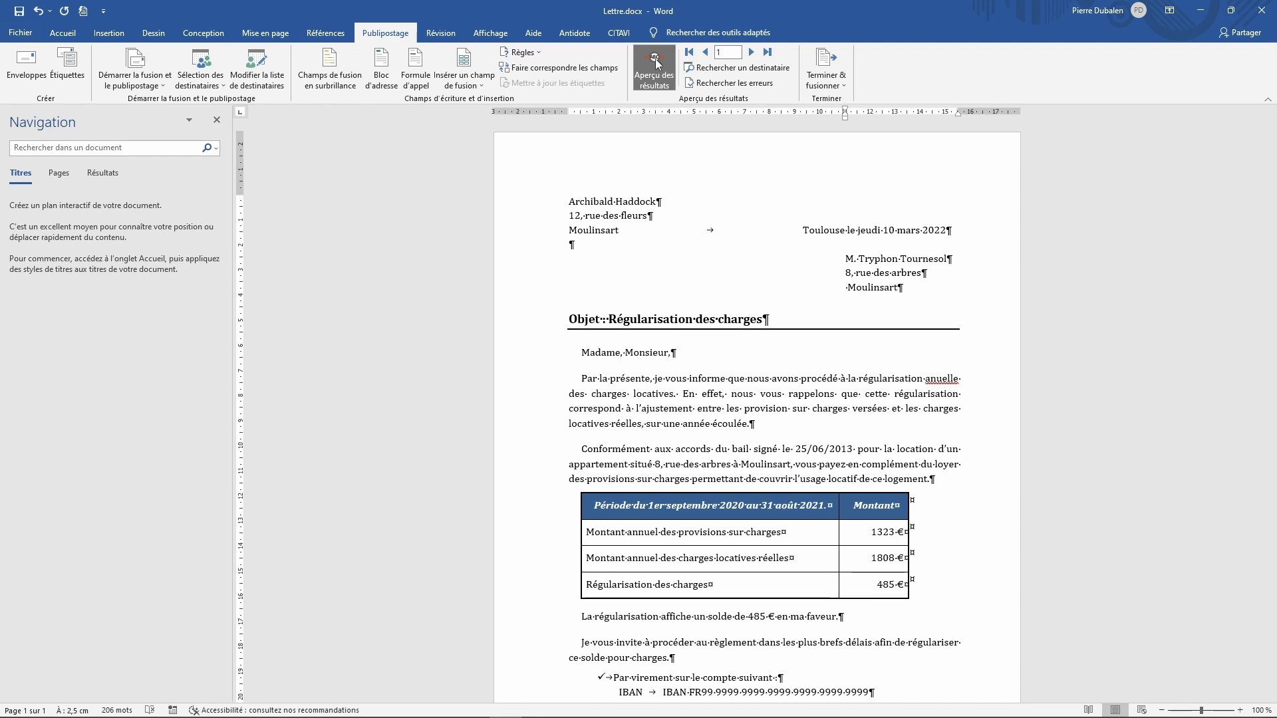
pyautogui.click(752, 52)
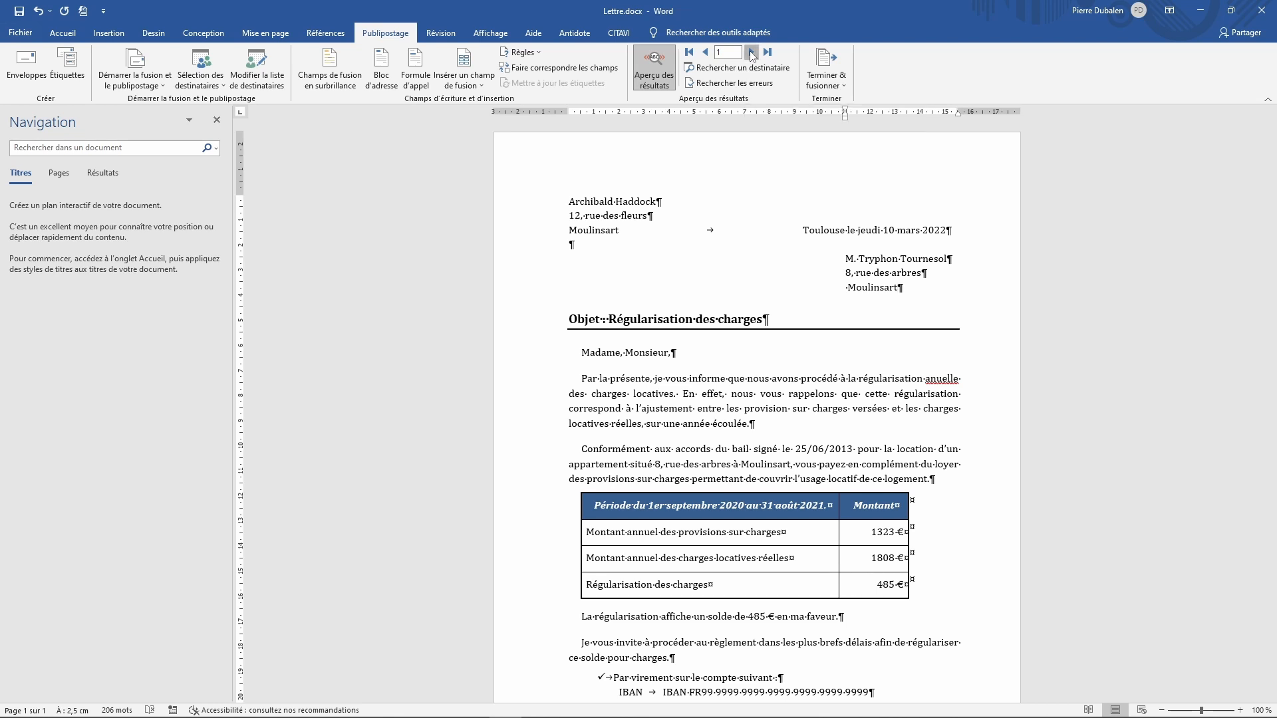
pyautogui.click(752, 53)
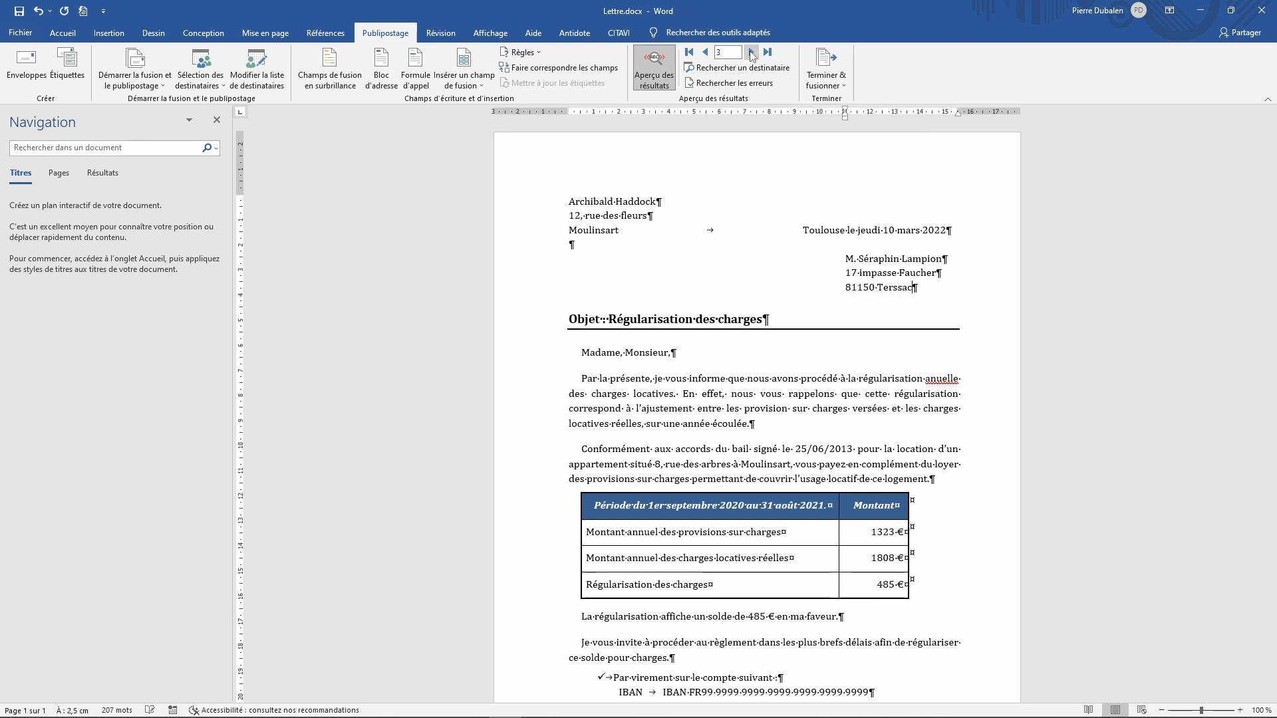
pyautogui.click(705, 52)
pyautogui.click(704, 52)
pyautogui.click(660, 62)
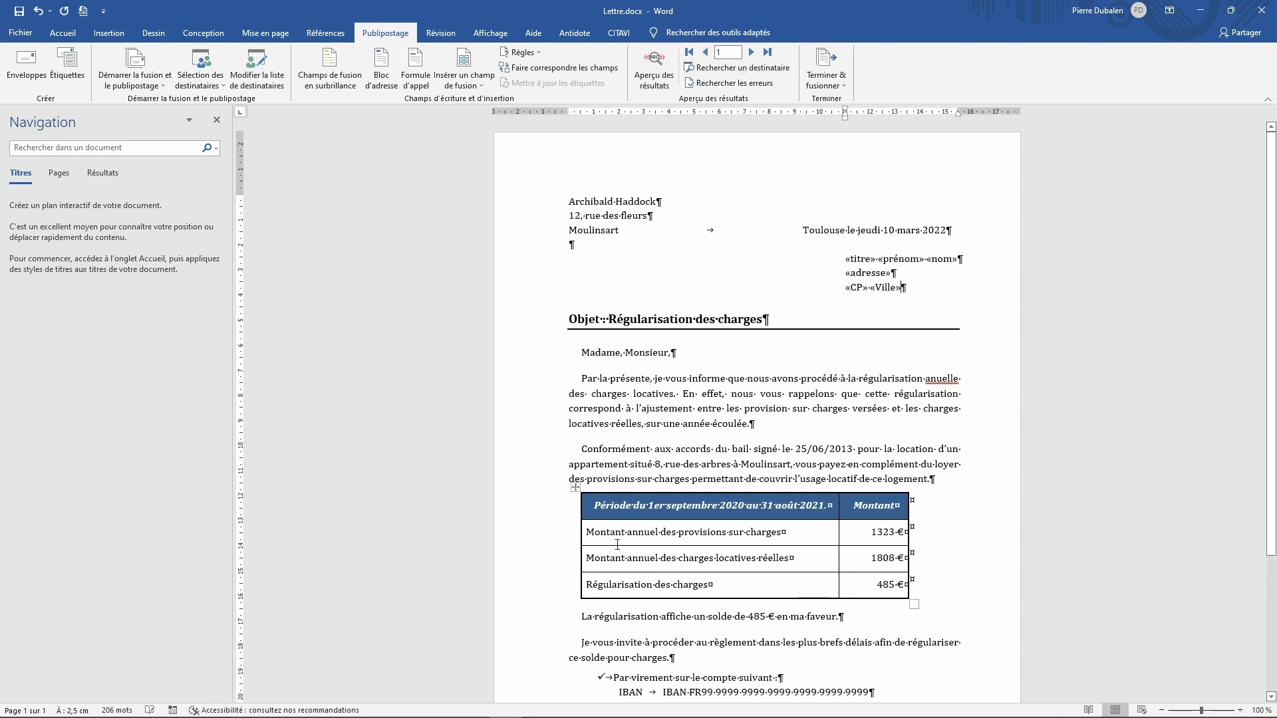
# Replace the opening "Madame, Monsieur" with an If-Then-Else rule inserting "Monsieur" when titre equals "M.", otherwise "Madame", and preview the merged letters.
pyautogui.click(581, 353)
pyautogui.hotkey('shift', 'End')
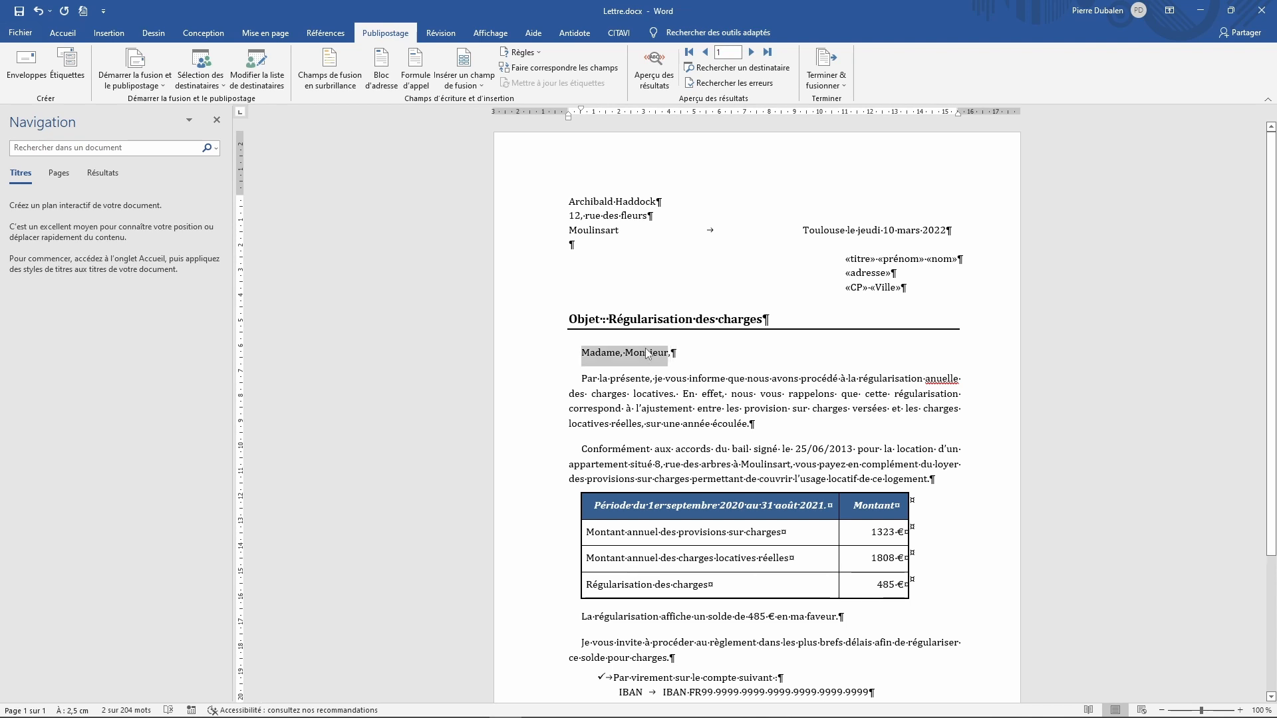
pyautogui.click(539, 54)
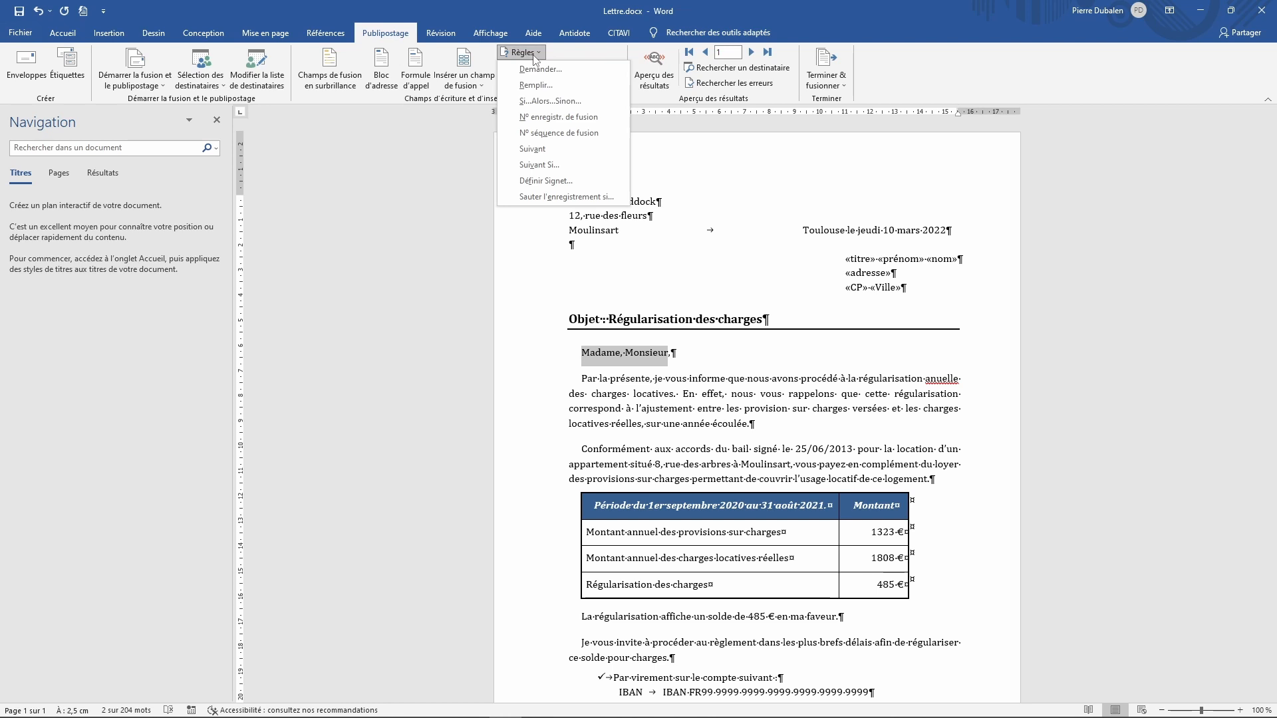
pyautogui.click(541, 101)
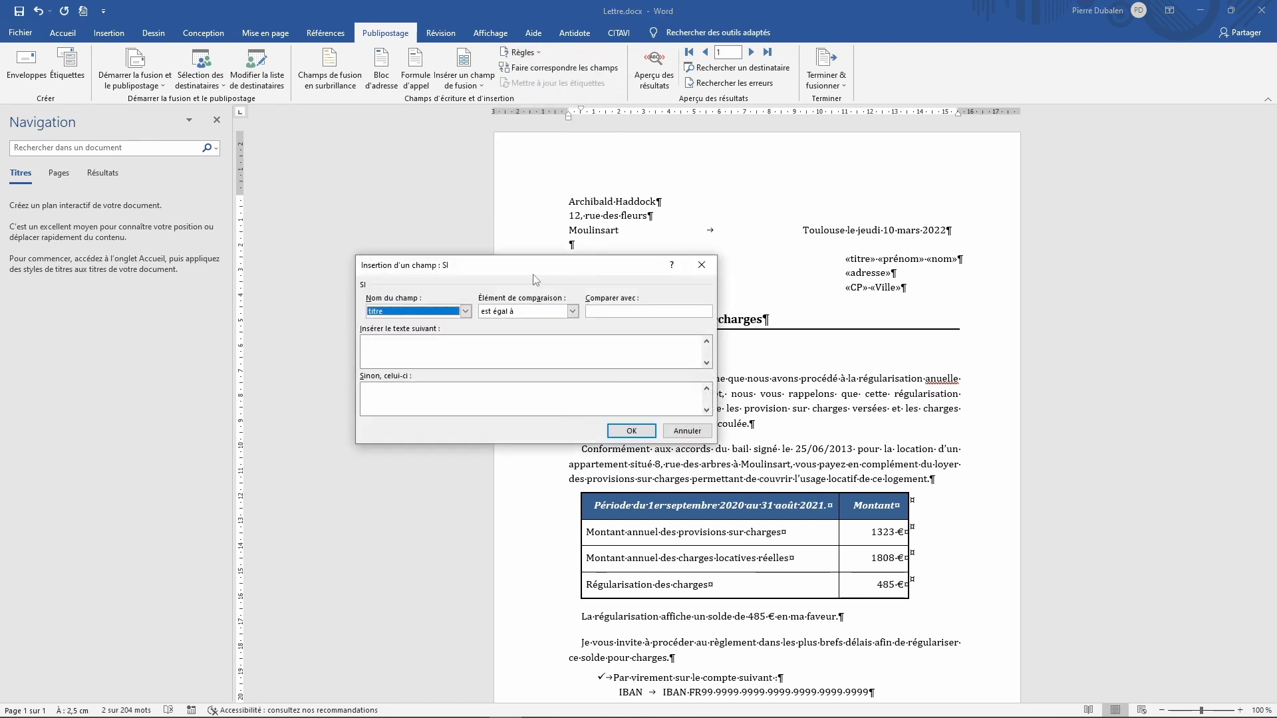
pyautogui.moveTo(541, 276); pyautogui.dragTo(666, 135)
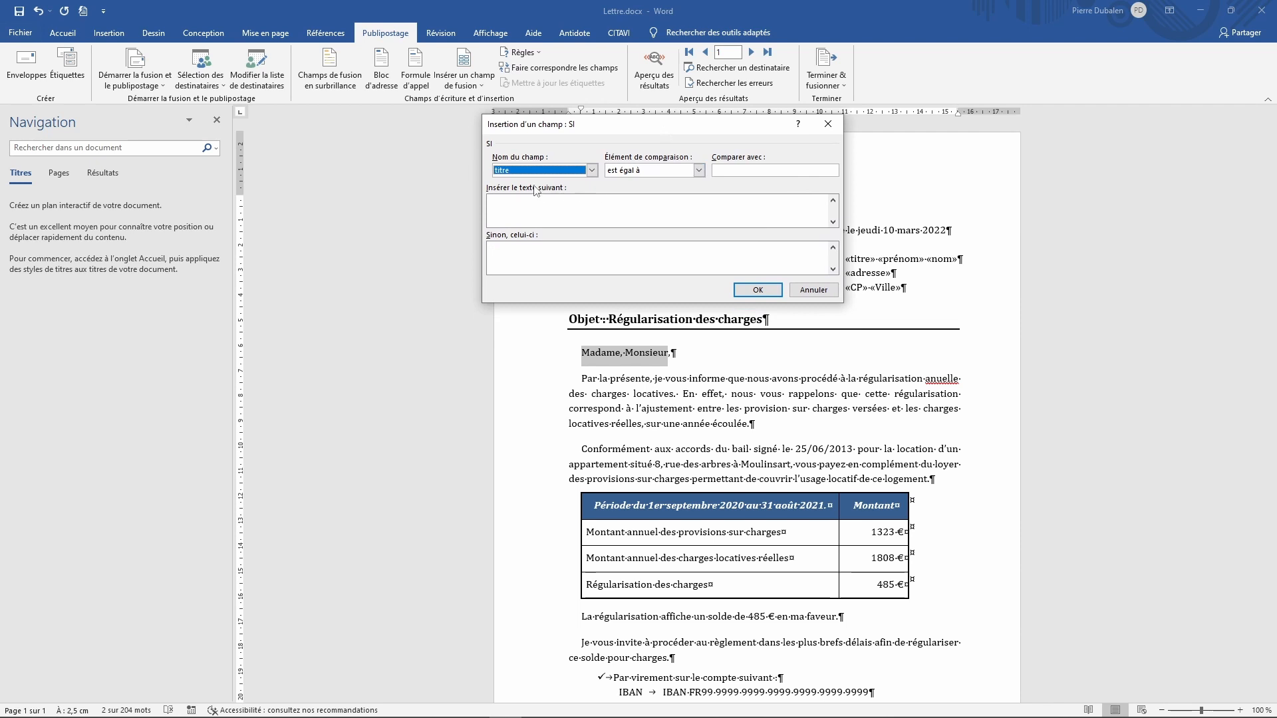
pyautogui.click(734, 172)
pyautogui.write('M.')
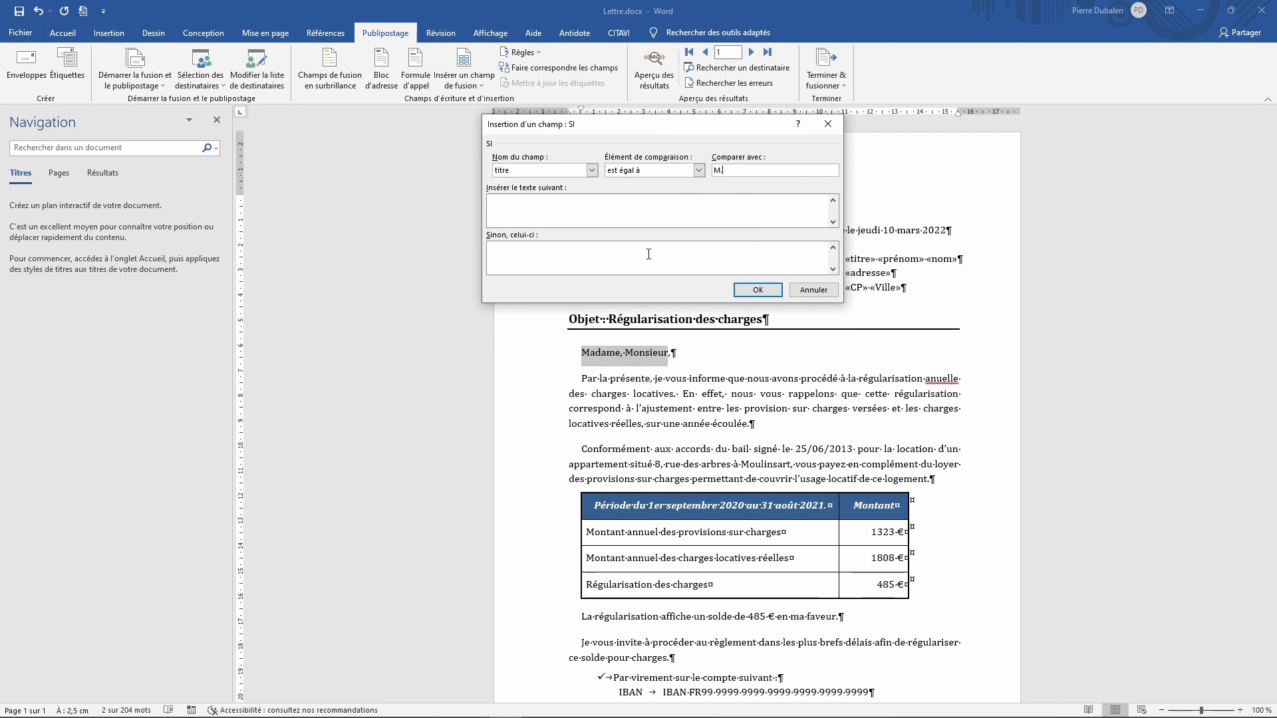
pyautogui.click(632, 208)
pyautogui.write('Monsieur')
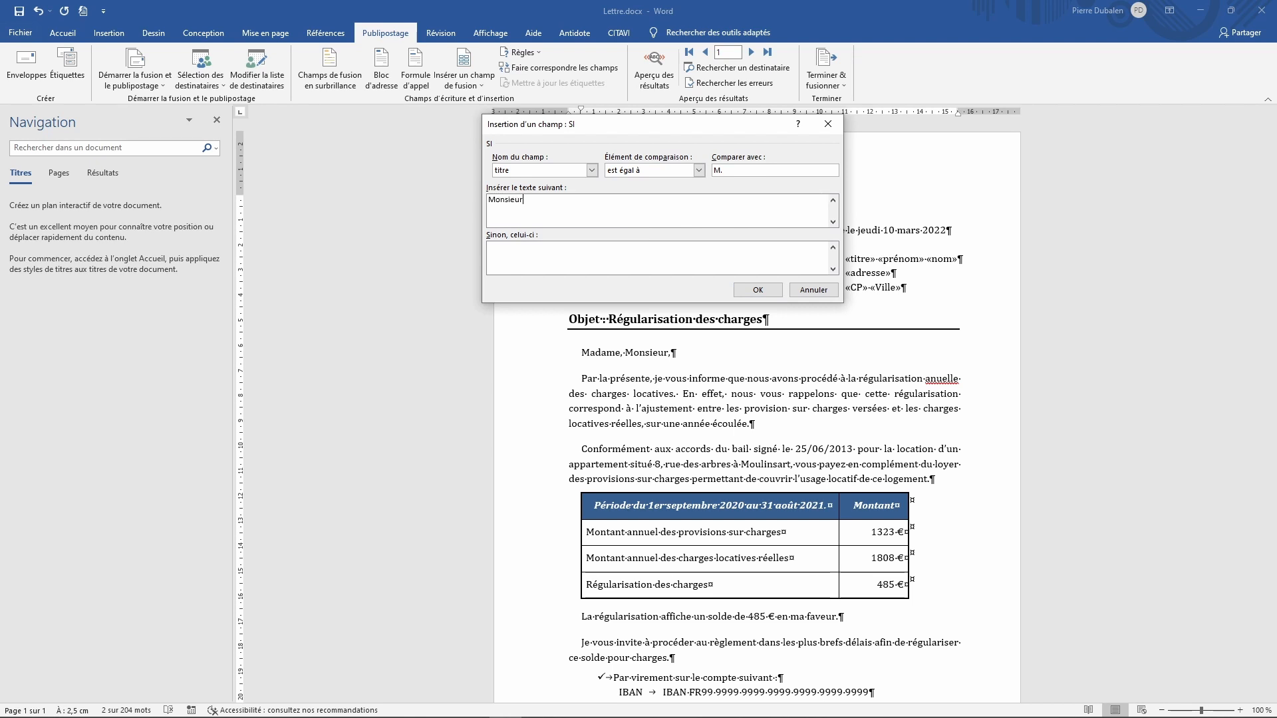
pyautogui.press('Tab')
pyautogui.write('Maamed')
pyautogui.click(758, 289)
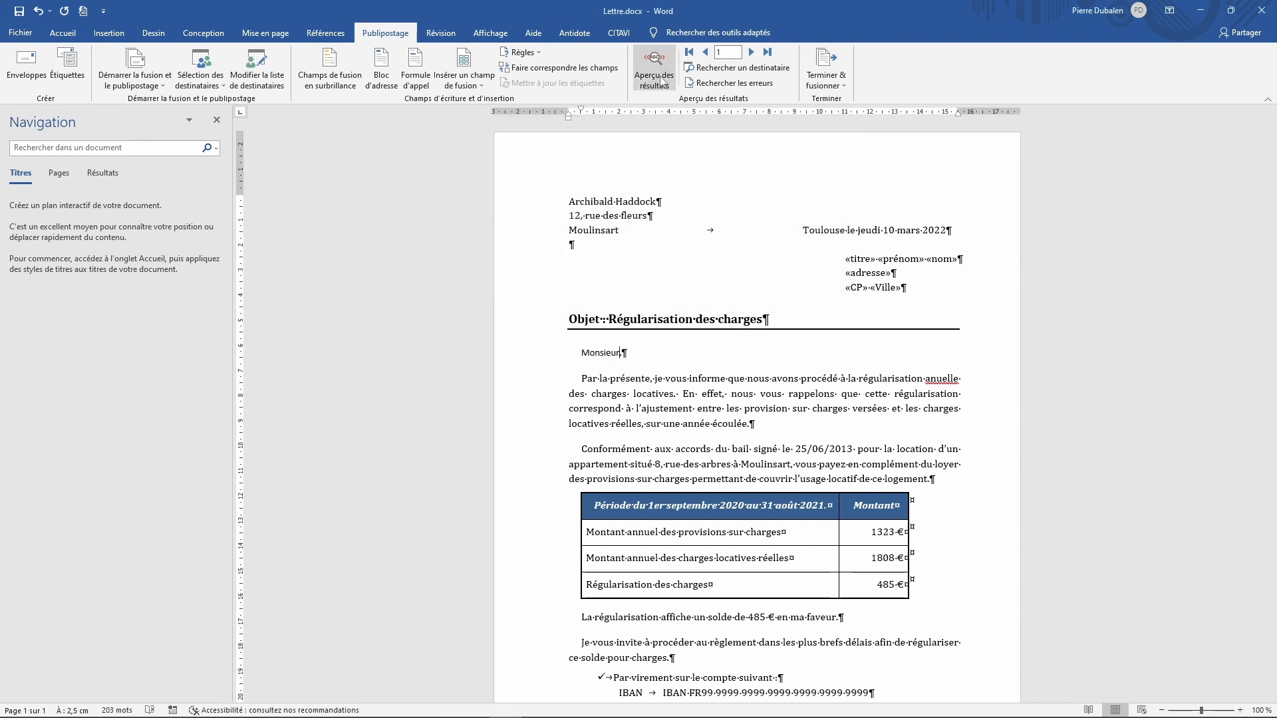
pyautogui.click(661, 78)
pyautogui.click(750, 52)
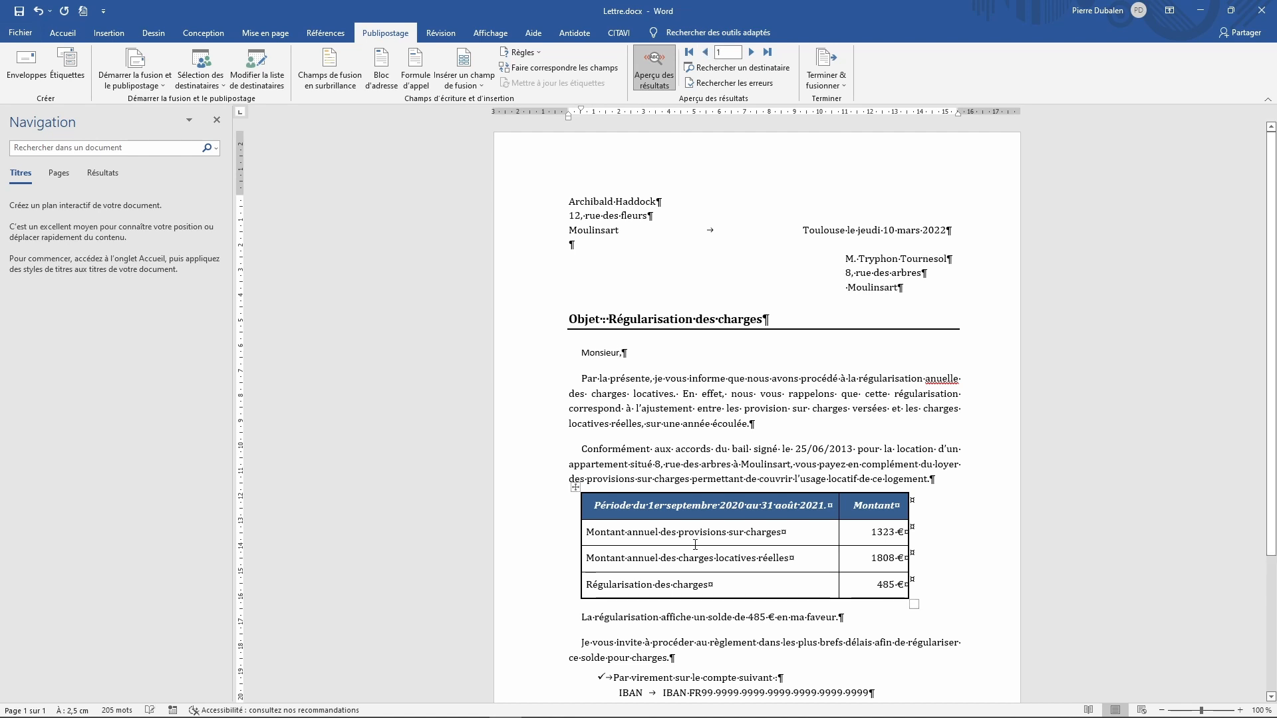
# Replace the annual provisions amount in the table, including its euro sign, with the Montant_provision merge field.
pyautogui.click(1006, 549)
pyautogui.hotkey('shift', 'Right')
pyautogui.hotkey('shift', 'Right')
pyautogui.hotkey('shift', 'Right')
pyautogui.hotkey('shift', 'Right')
pyautogui.hotkey('shift', 'Right')
pyautogui.hotkey('shift', 'Right')
pyautogui.hotkey('shift', 'Right')
pyautogui.hotkey('shift', 'Left')
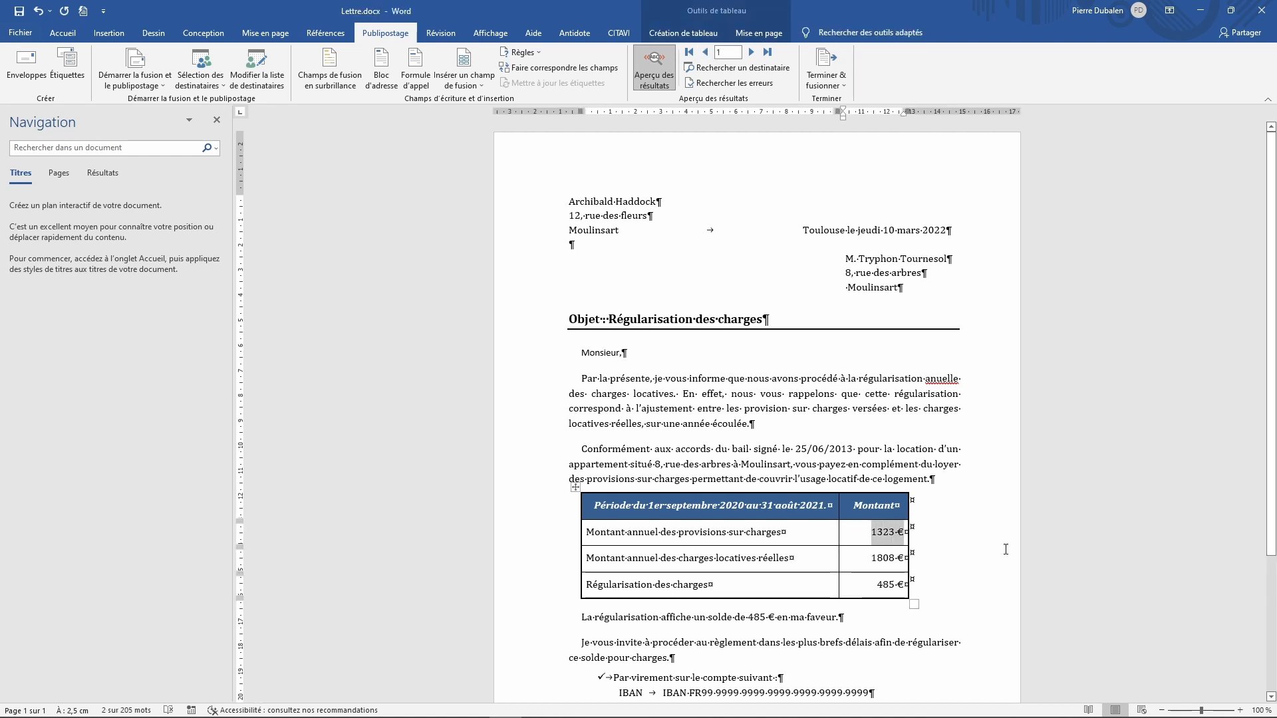
pyautogui.click(482, 87)
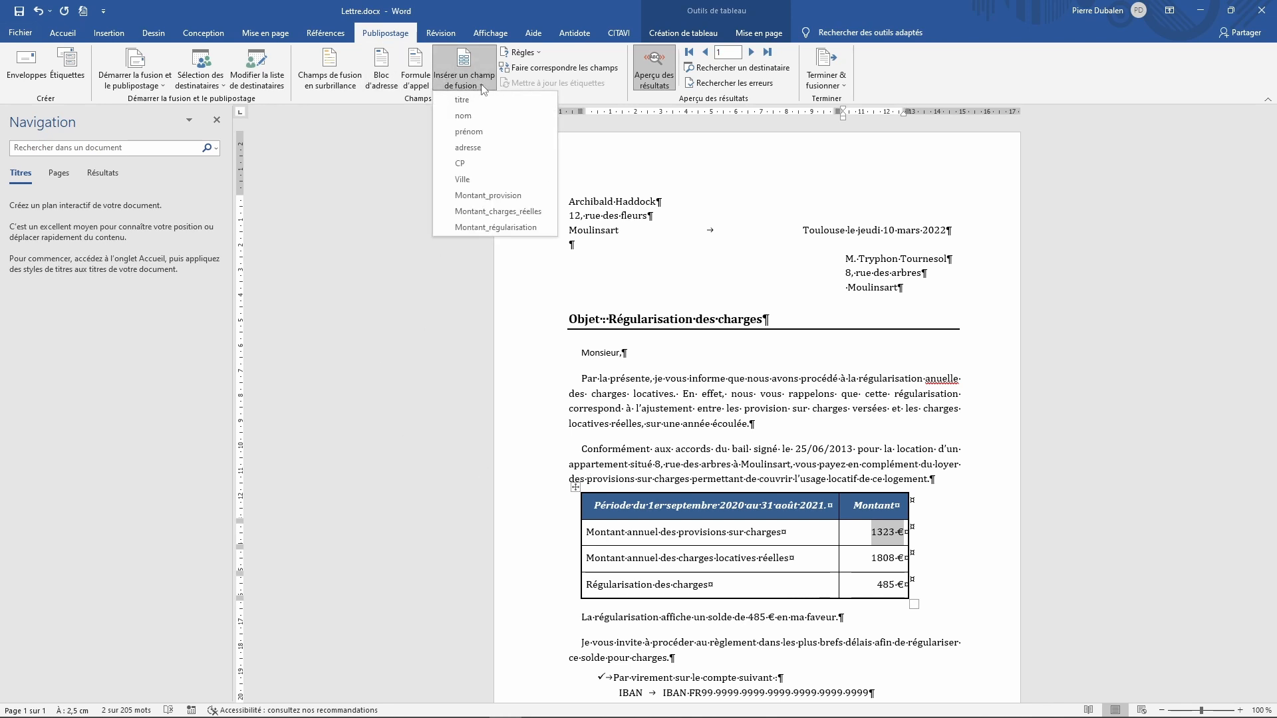
pyautogui.click(480, 193)
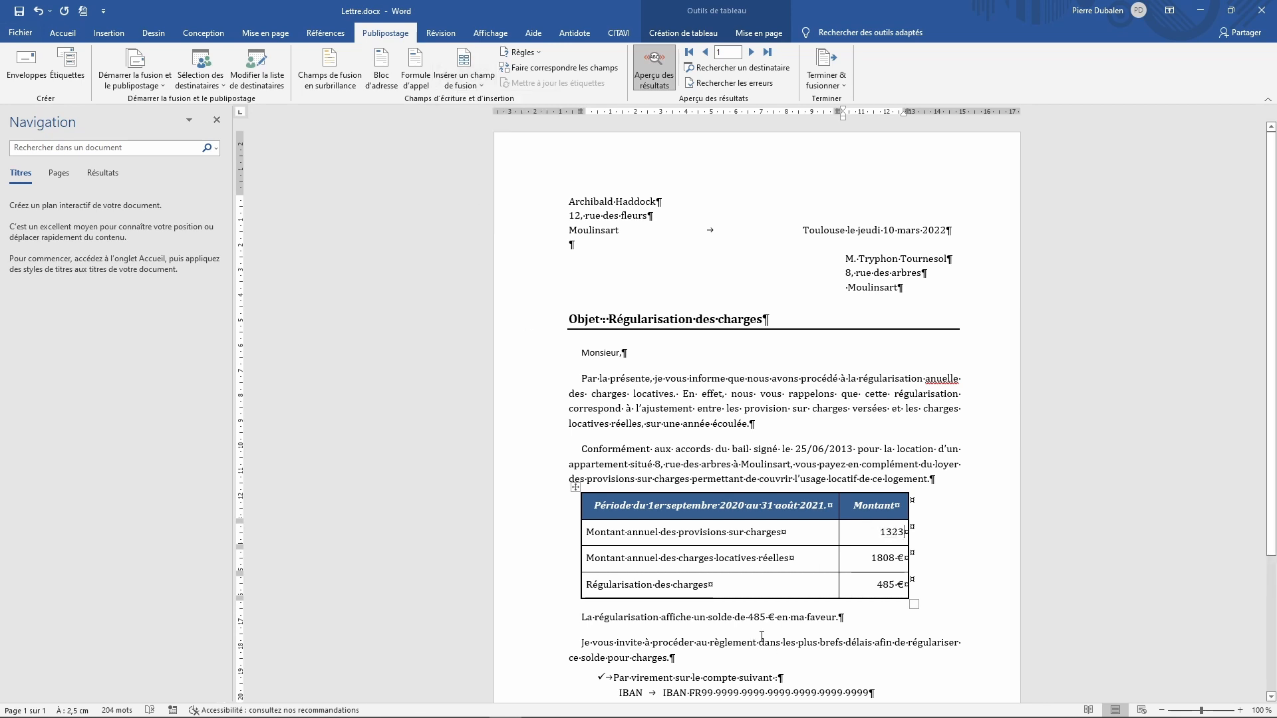
# Turn off the preview and replace the table's actual charges and adjustment amounts with the Montant_charges_réelles and Montant_régularisation merge fields.
pyautogui.press('Tab')
pyautogui.press('Tab')
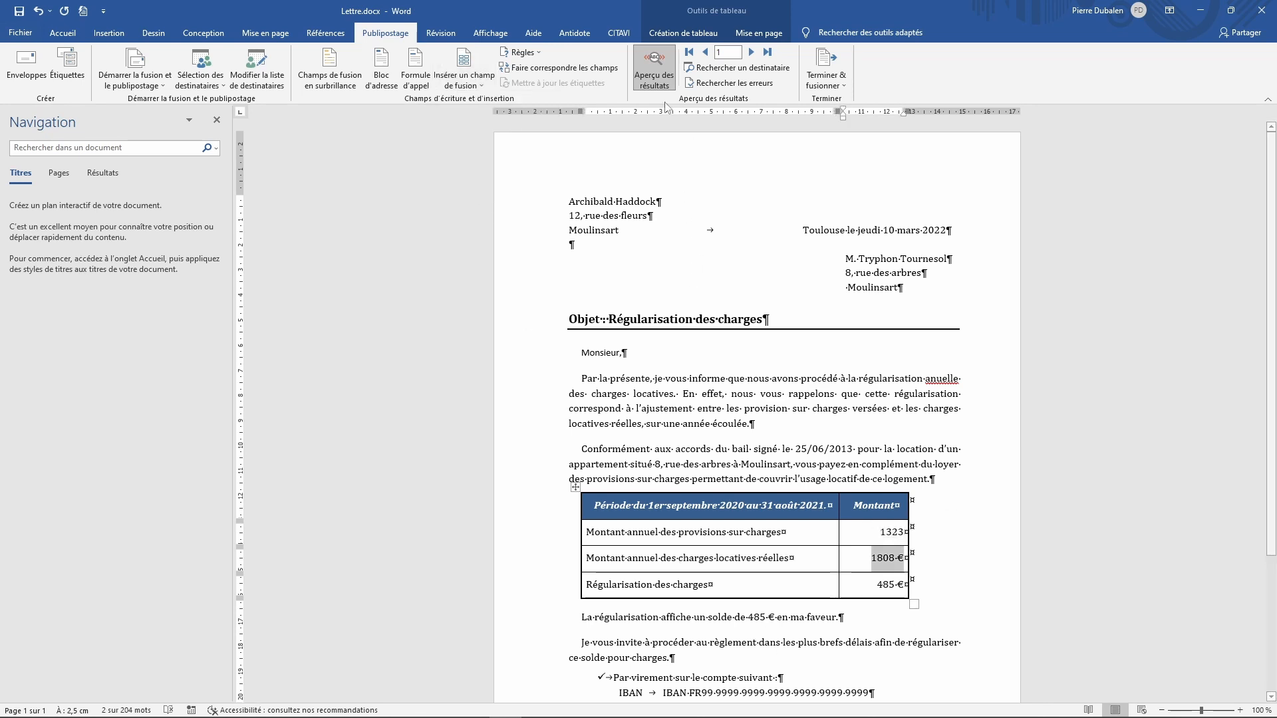
pyautogui.click(655, 79)
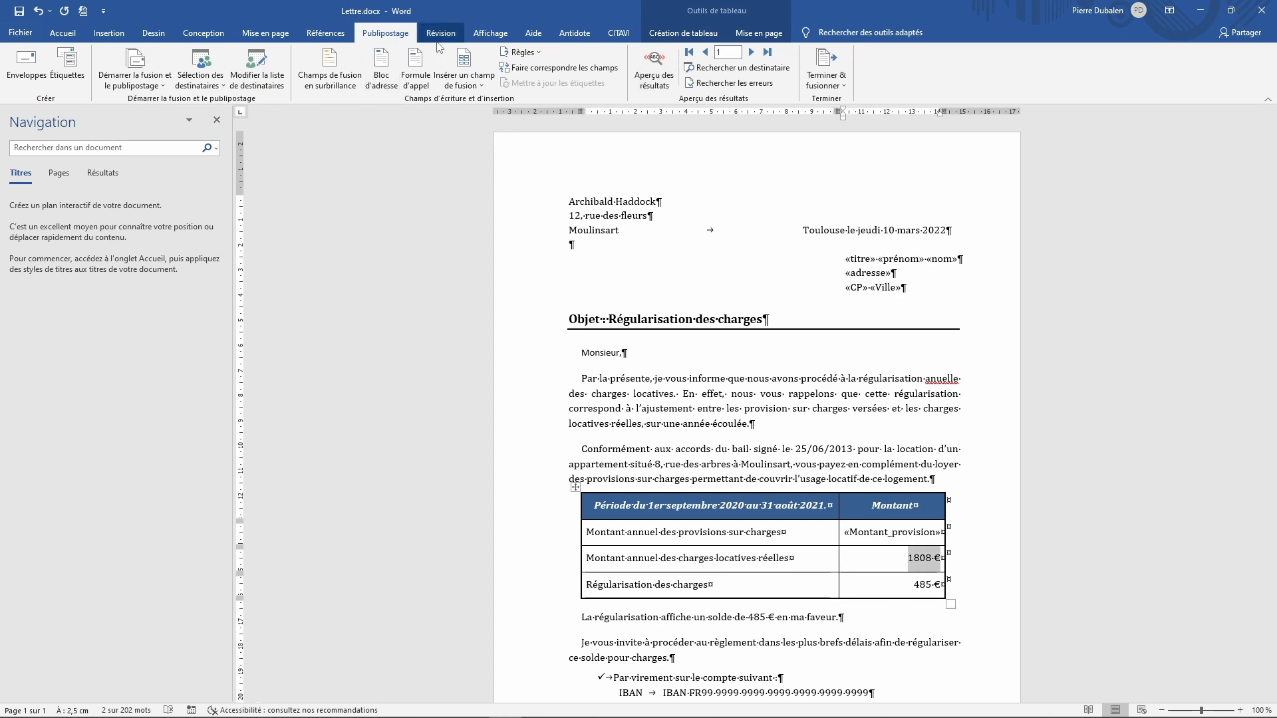
pyautogui.click(479, 87)
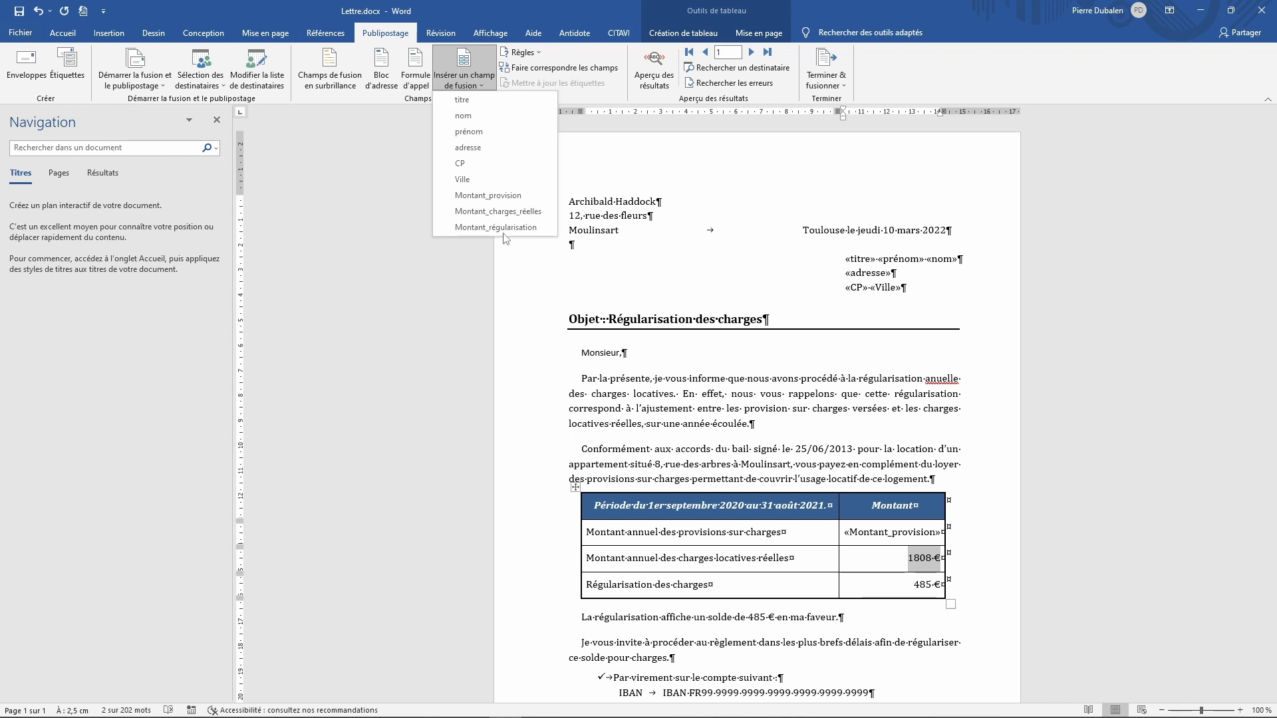
pyautogui.click(507, 212)
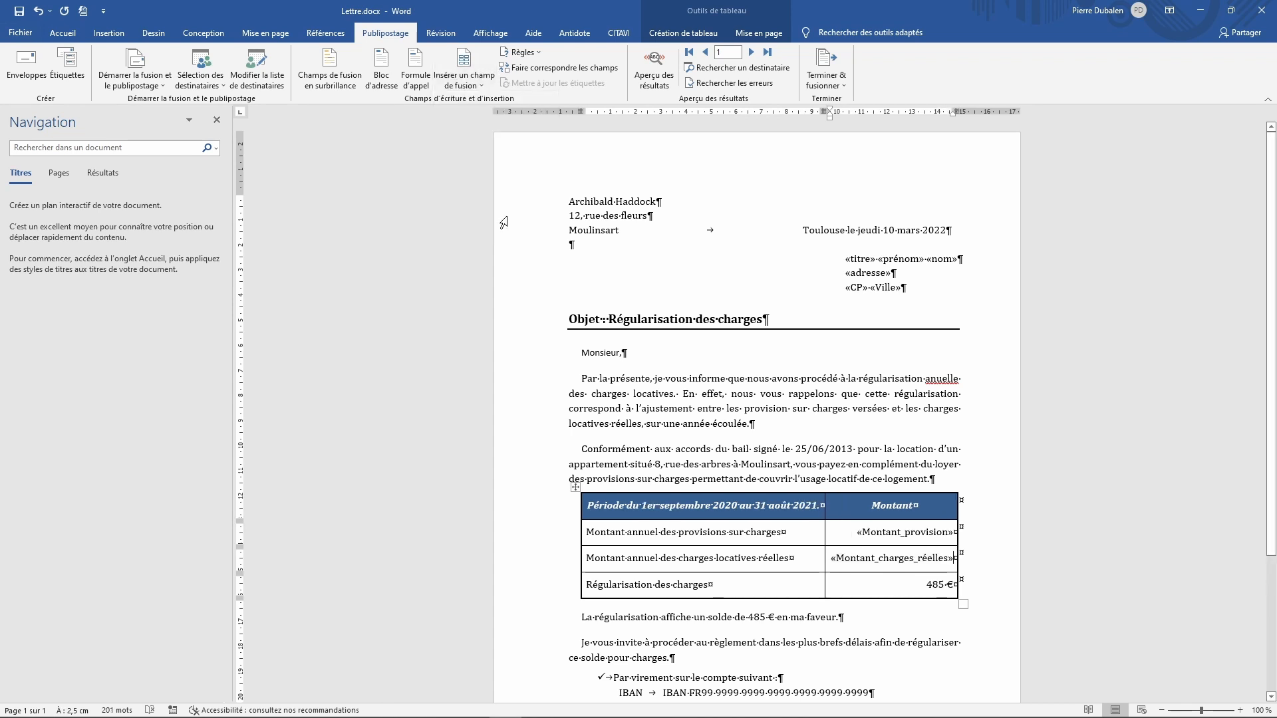
pyautogui.click(481, 86)
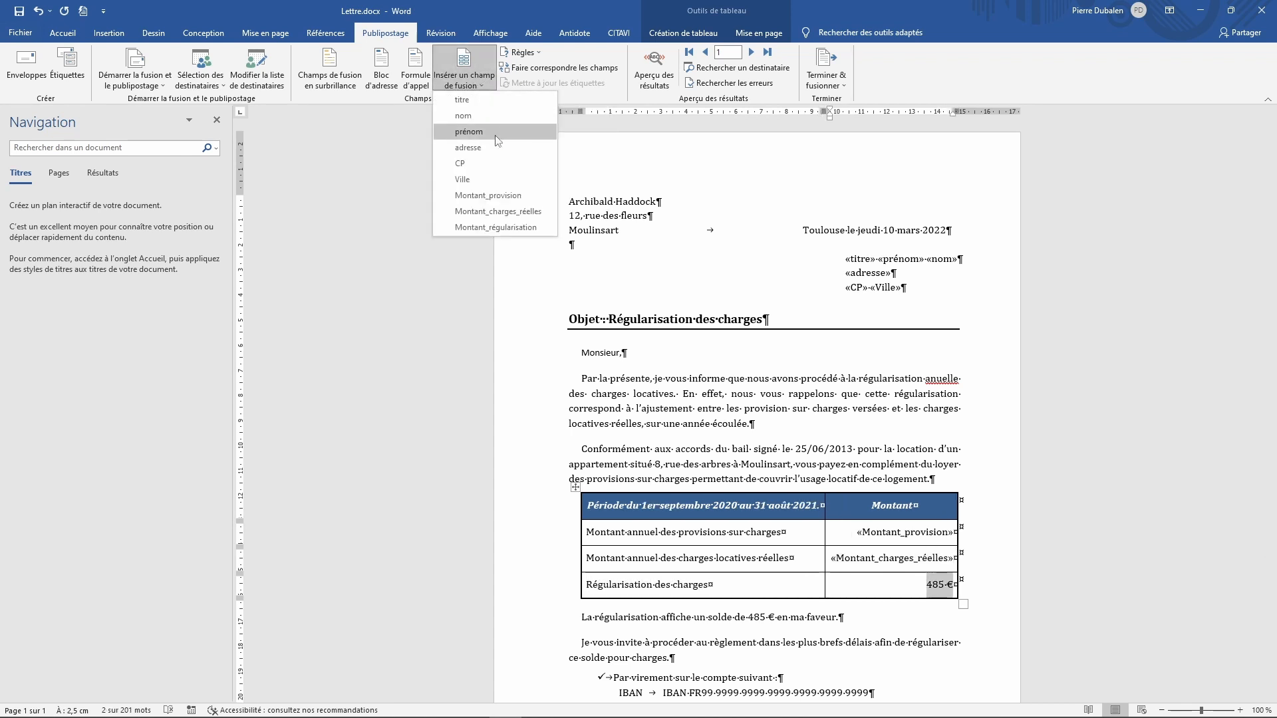
pyautogui.click(481, 228)
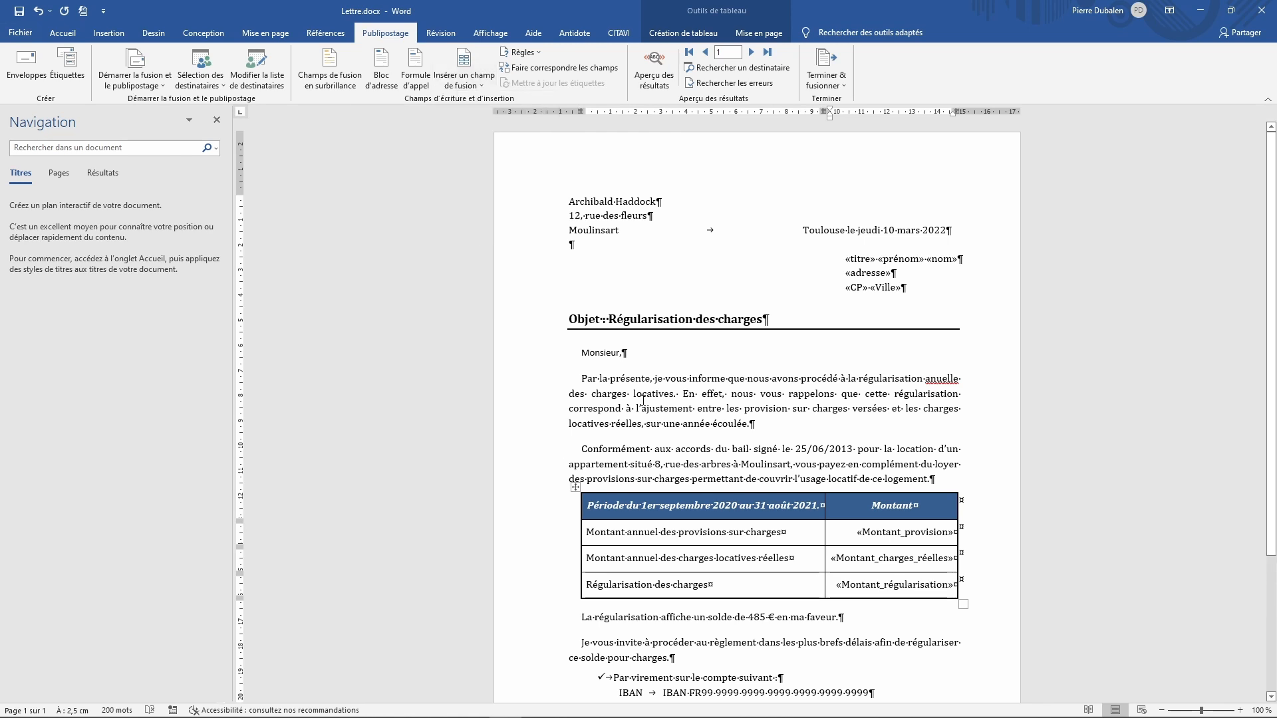
# Replace the balance amount and its euro sign in the sentence below the table with the Montant_régularisation merge field.
pyautogui.scroll(-5, 643, 399)
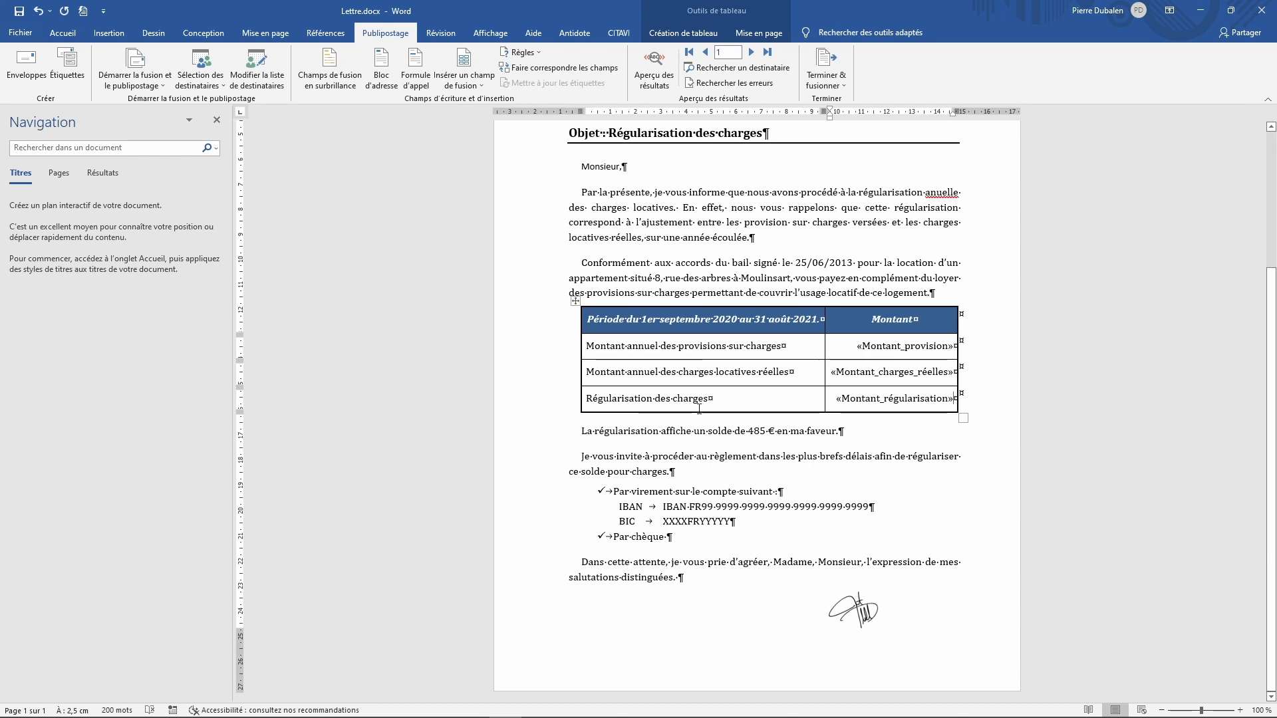
pyautogui.click(746, 426)
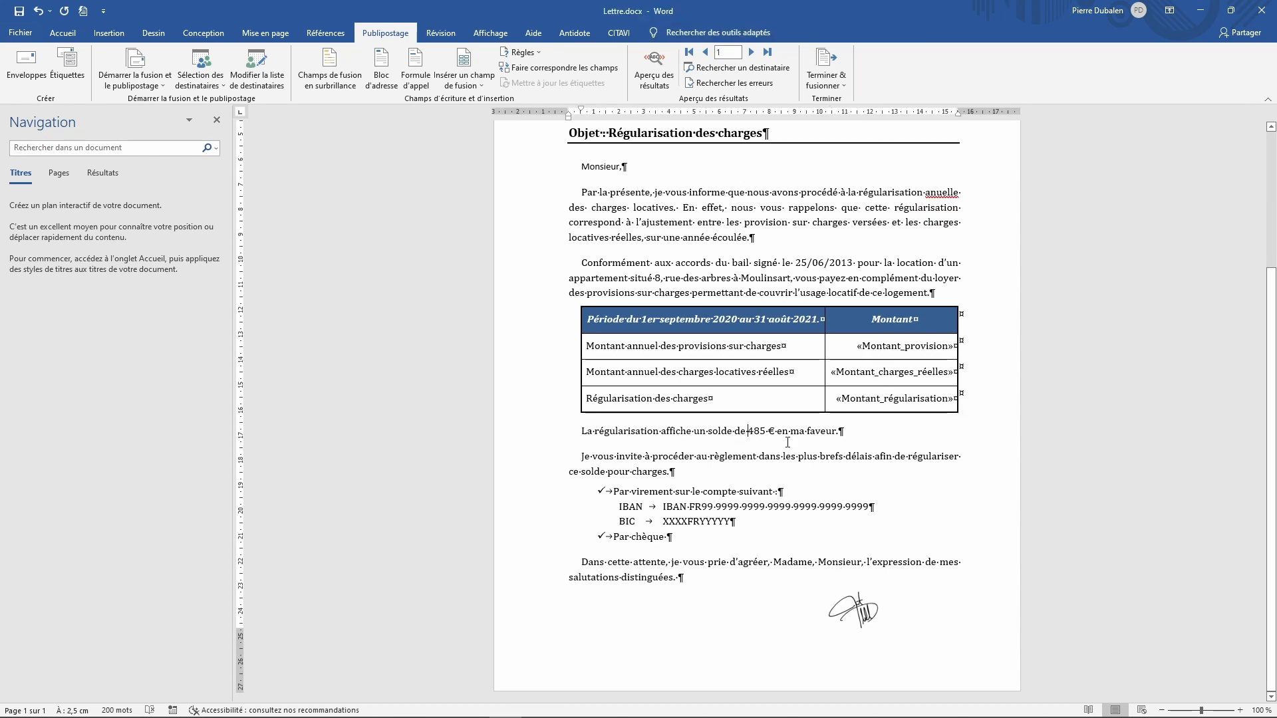
pyautogui.hotkey('shift', 'Right')
pyautogui.hotkey('shift', 'Right')
pyautogui.hotkey('shift', 'Right')
pyautogui.hotkey('shift', 'Right')
pyautogui.hotkey('shift', 'Right')
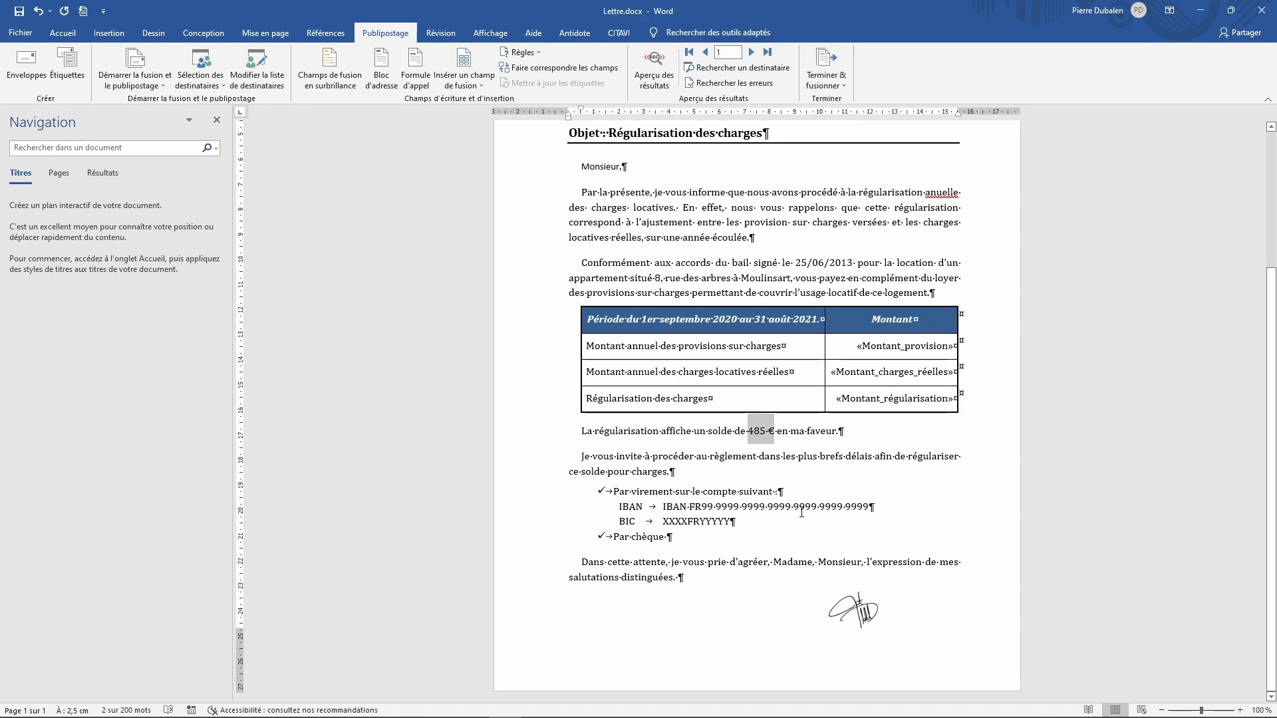
pyautogui.click(465, 82)
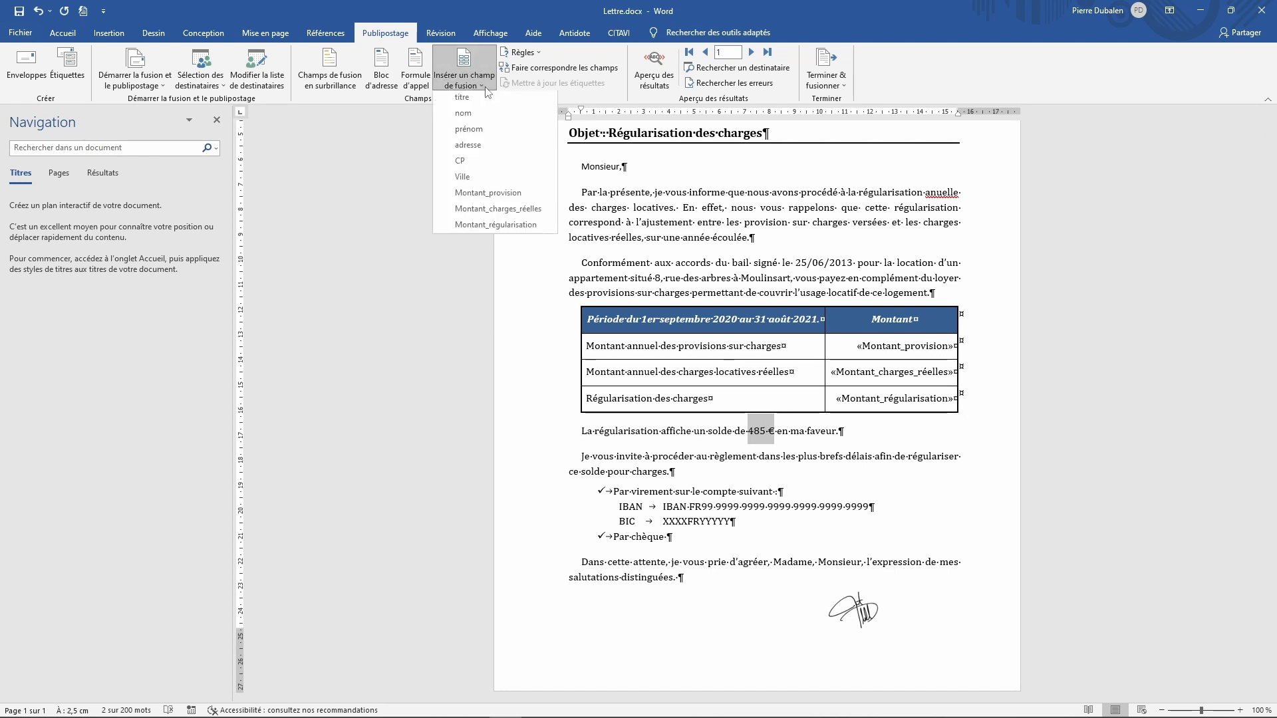
pyautogui.click(482, 227)
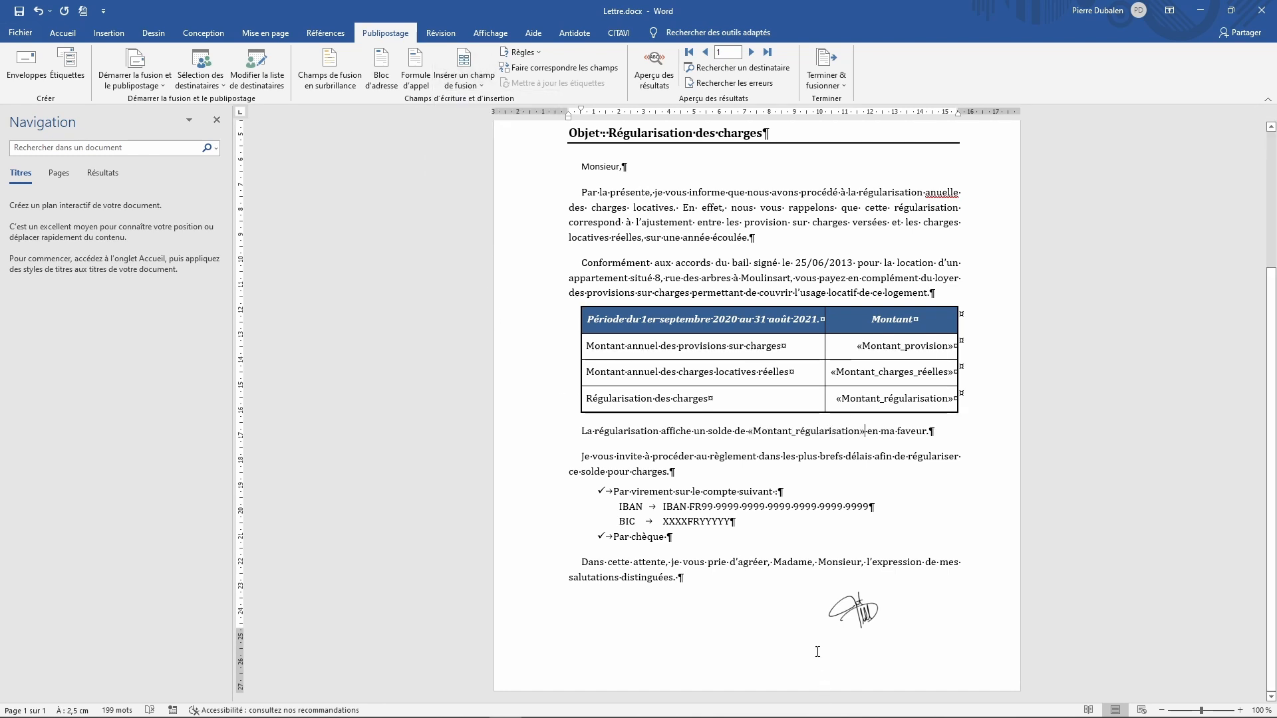
# Replace "Madame, Monsieur" in the closing sentence with an If-Then-Else rule inserting "Monsieur" when titre equals "M.", otherwise "Madame".
pyautogui.click(774, 564)
pyautogui.hotkey('shift', 'Right')
pyautogui.hotkey('shift', 'Right')
pyautogui.hotkey('shift', 'Right')
pyautogui.hotkey('shift', 'Right')
pyautogui.hotkey('shift', 'Right')
pyautogui.hotkey('shift', 'Right')
pyautogui.hotkey('shift', 'Right')
pyautogui.hotkey('shift', 'Right')
pyautogui.hotkey('shift', 'Right')
pyautogui.hotkey('shift', 'Right')
pyautogui.hotkey('shift', 'Right')
pyautogui.hotkey('shift', 'Right')
pyautogui.hotkey('shift', 'Right')
pyautogui.hotkey('shift', 'Right')
pyautogui.hotkey('shift', 'Right')
pyautogui.hotkey('shift', 'Right')
pyautogui.hotkey('shift', 'Right')
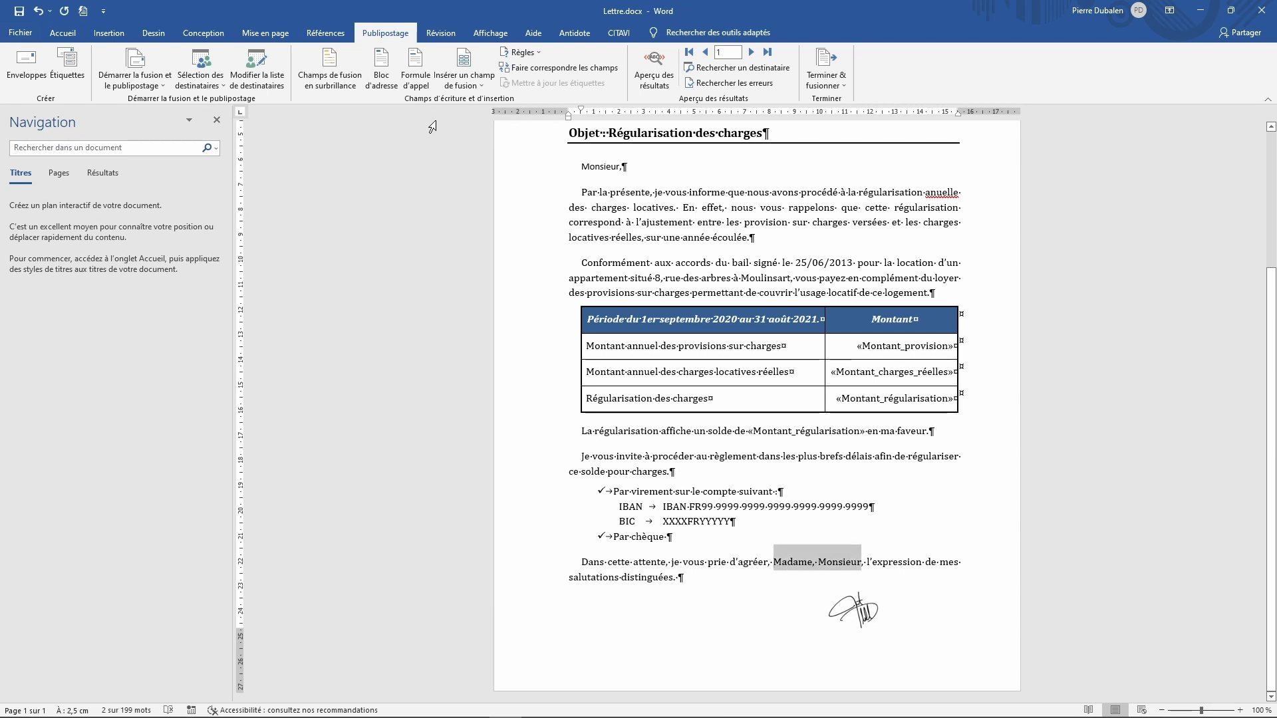
pyautogui.click(520, 52)
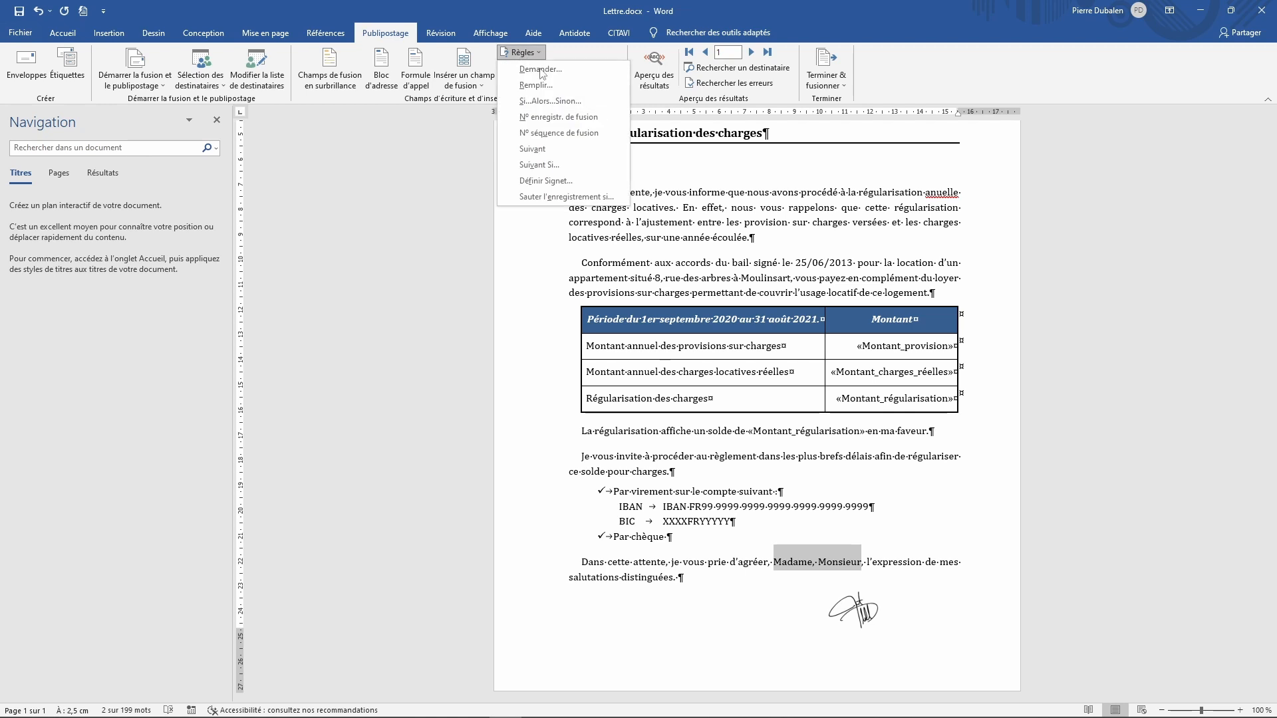
pyautogui.click(540, 105)
pyautogui.click(741, 169)
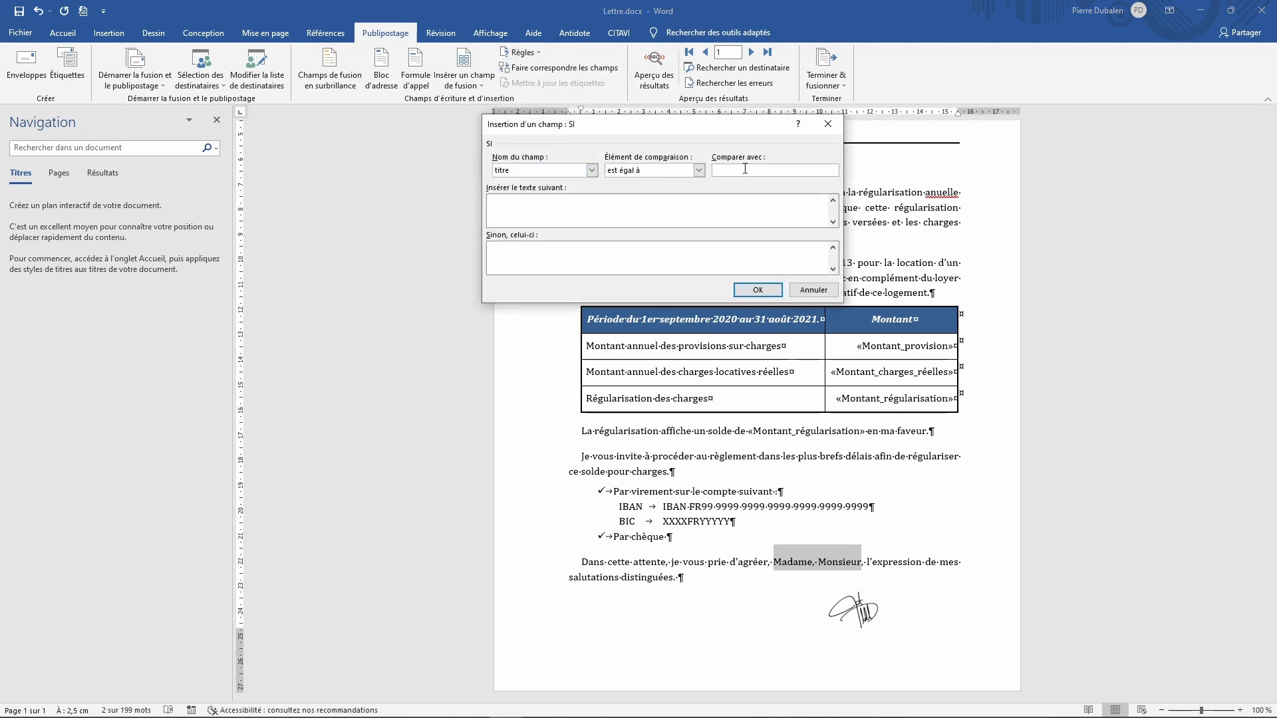
pyautogui.write('M.')
pyautogui.press('Tab')
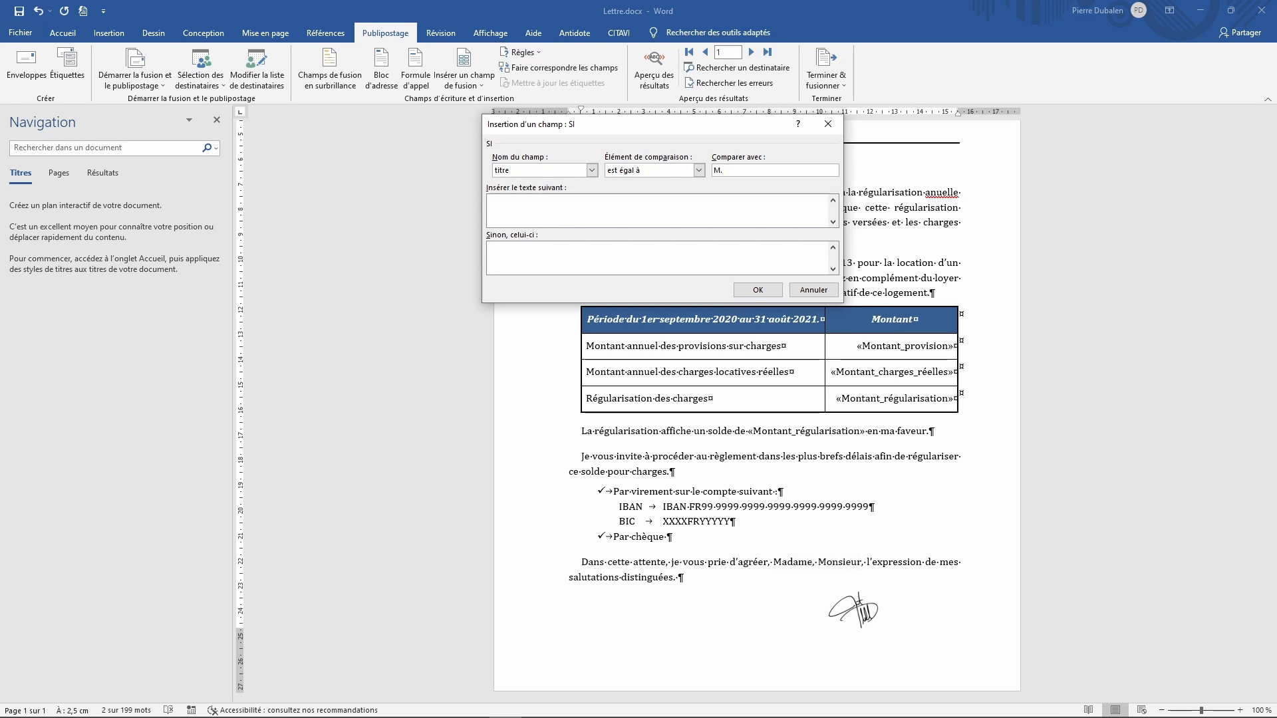
pyautogui.write('Monsieur')
pyautogui.press('Tab')
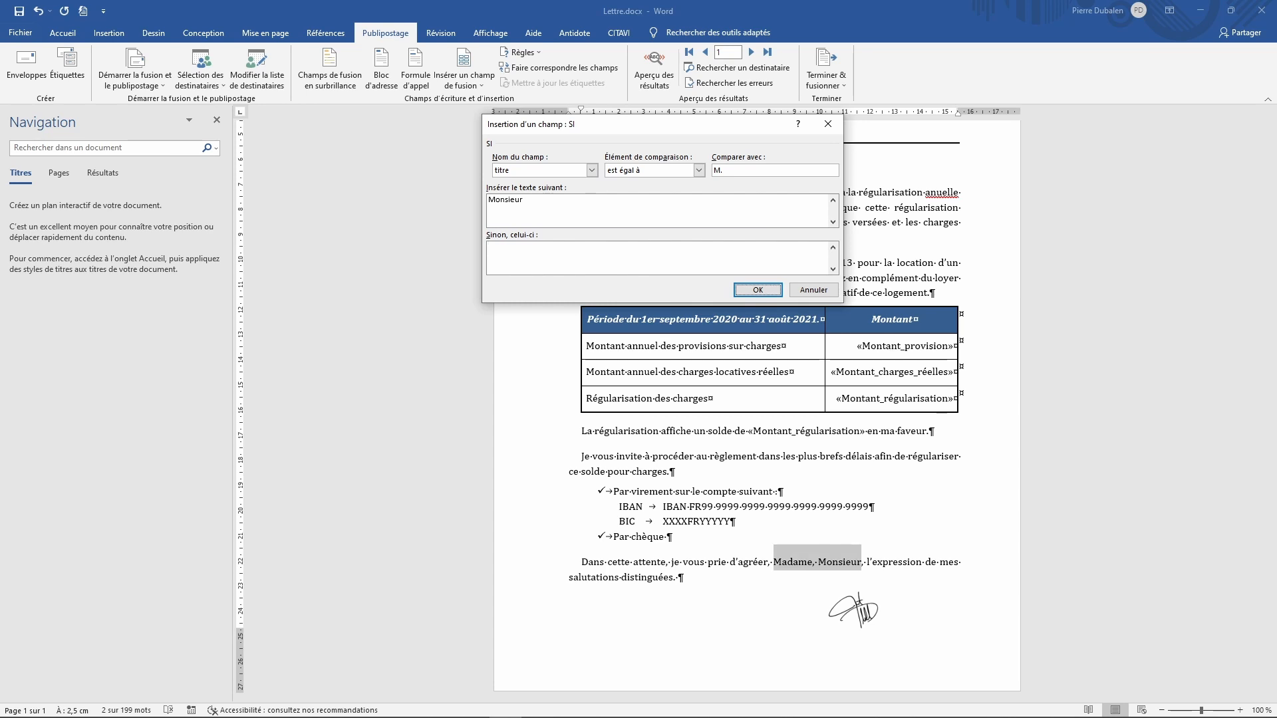
pyautogui.write('Madame')
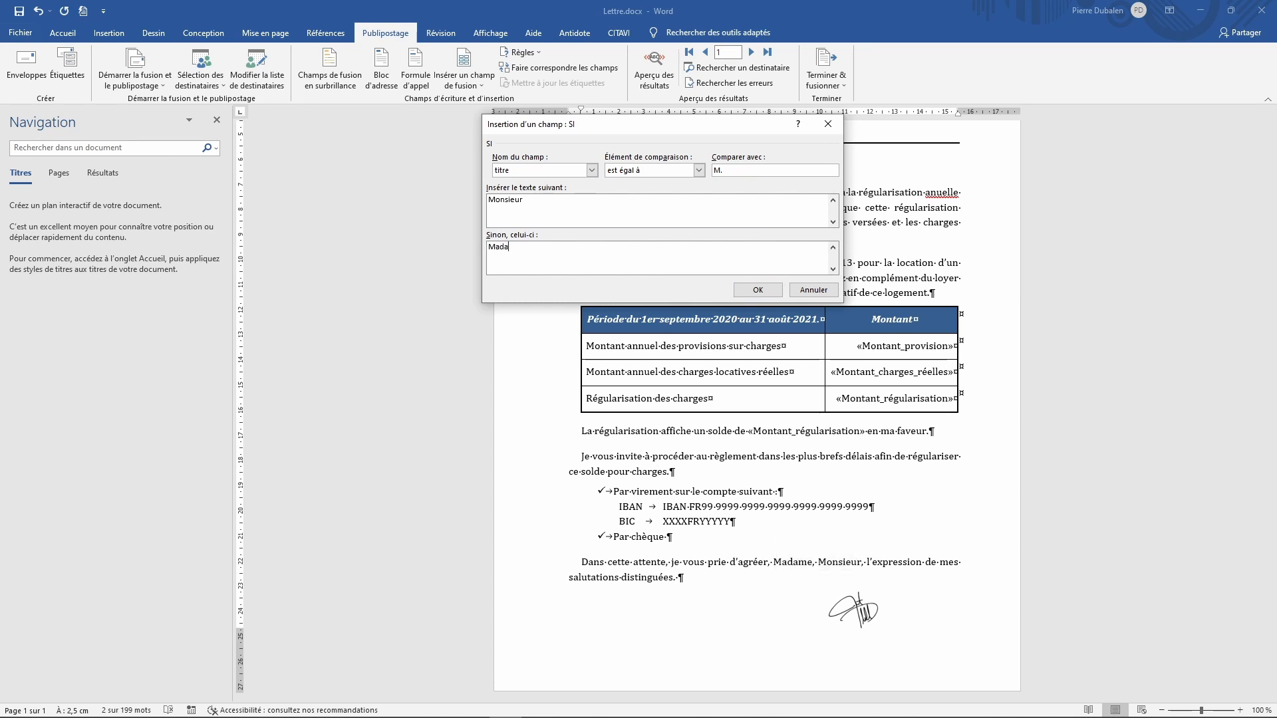
pyautogui.click(758, 289)
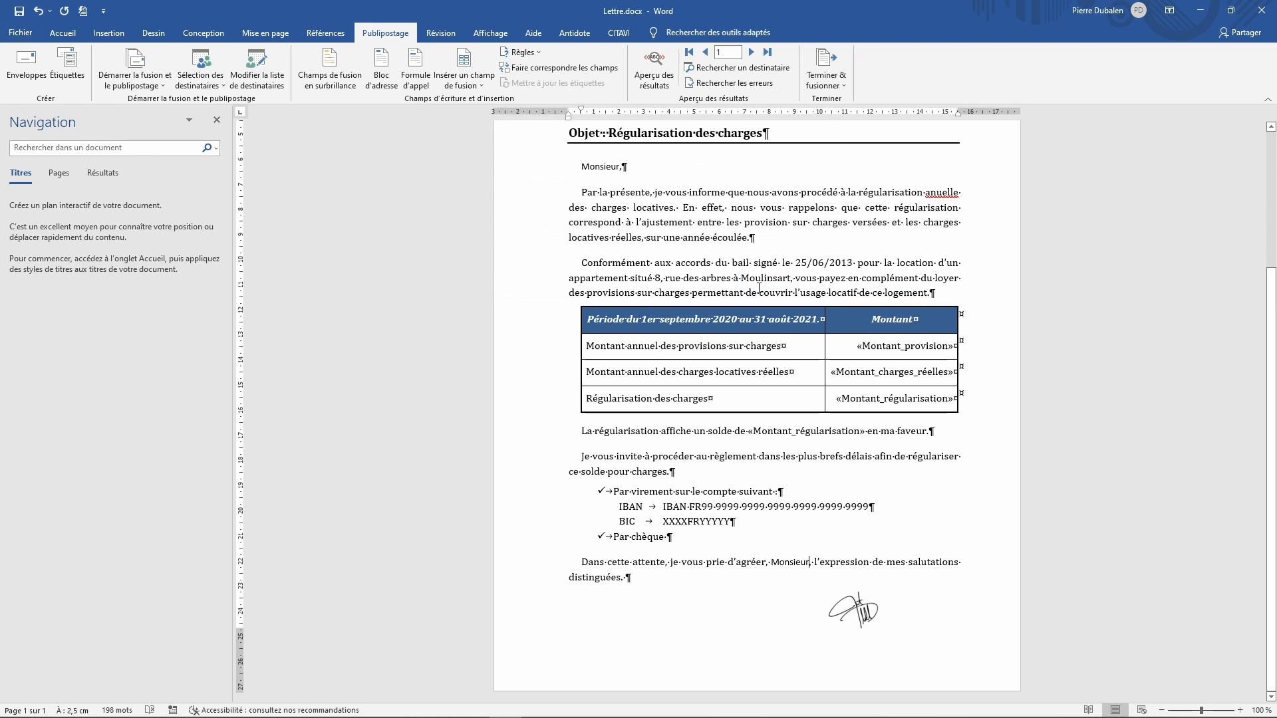
# Preview the merged letters up to the fifth recipient, return to the second record and check its amounts and closing sentence.
pyautogui.scroll(3, 758, 290)
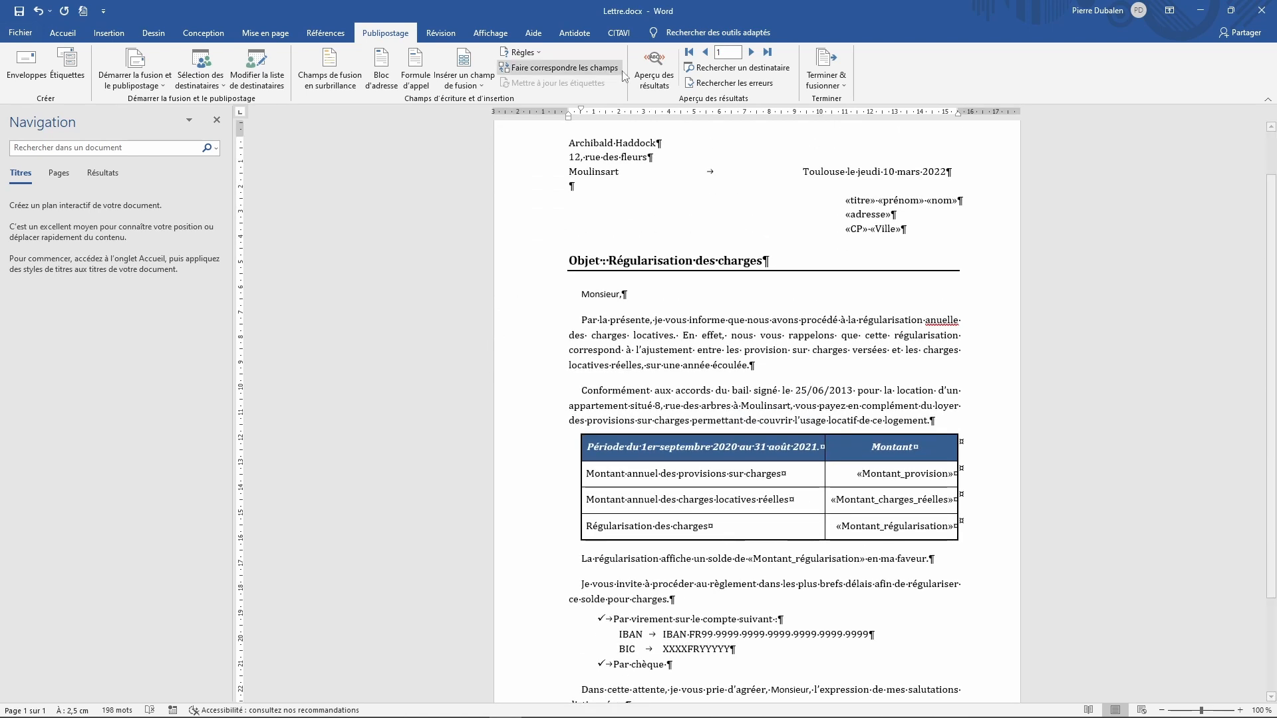
pyautogui.click(655, 70)
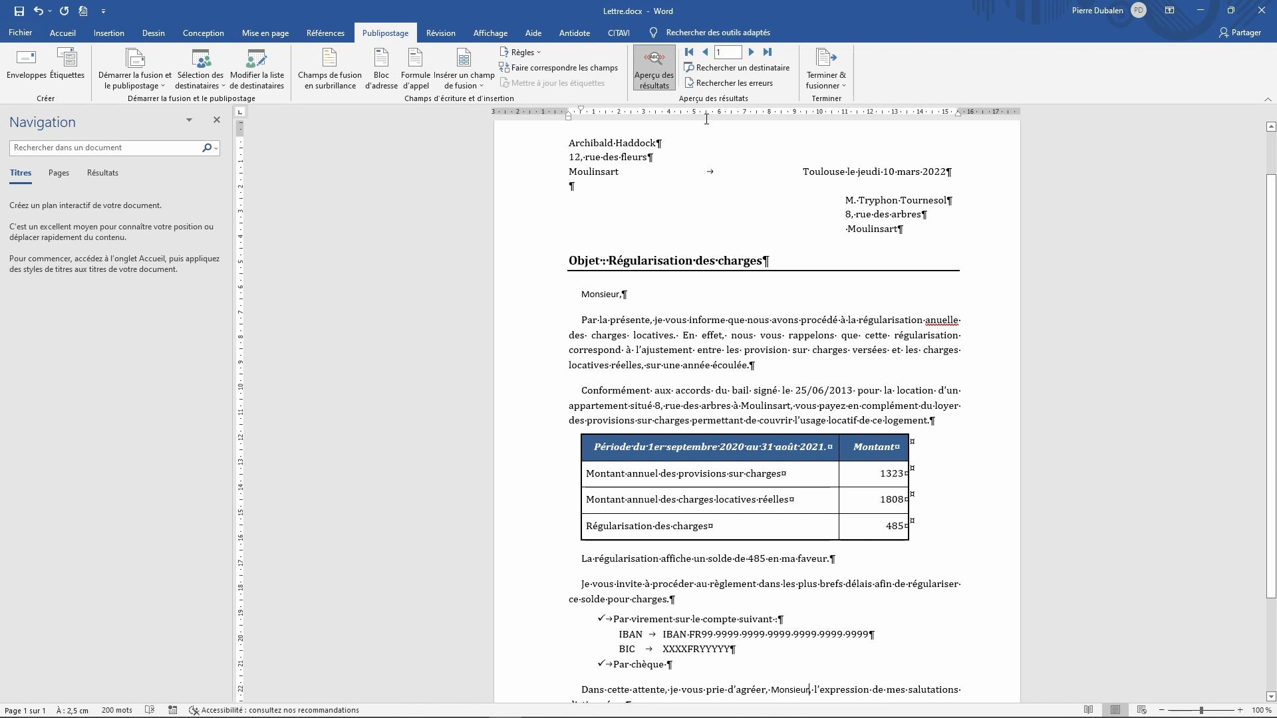
pyautogui.click(751, 53)
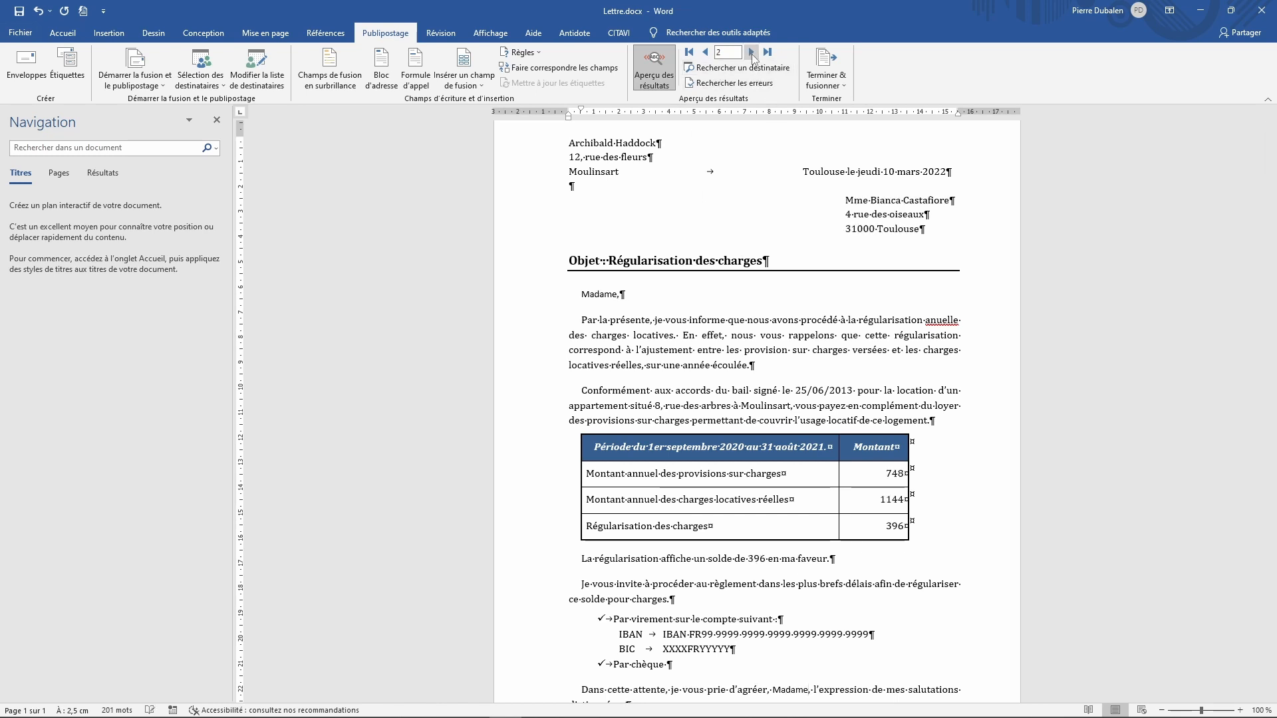
pyautogui.click(751, 53)
pyautogui.click(751, 52)
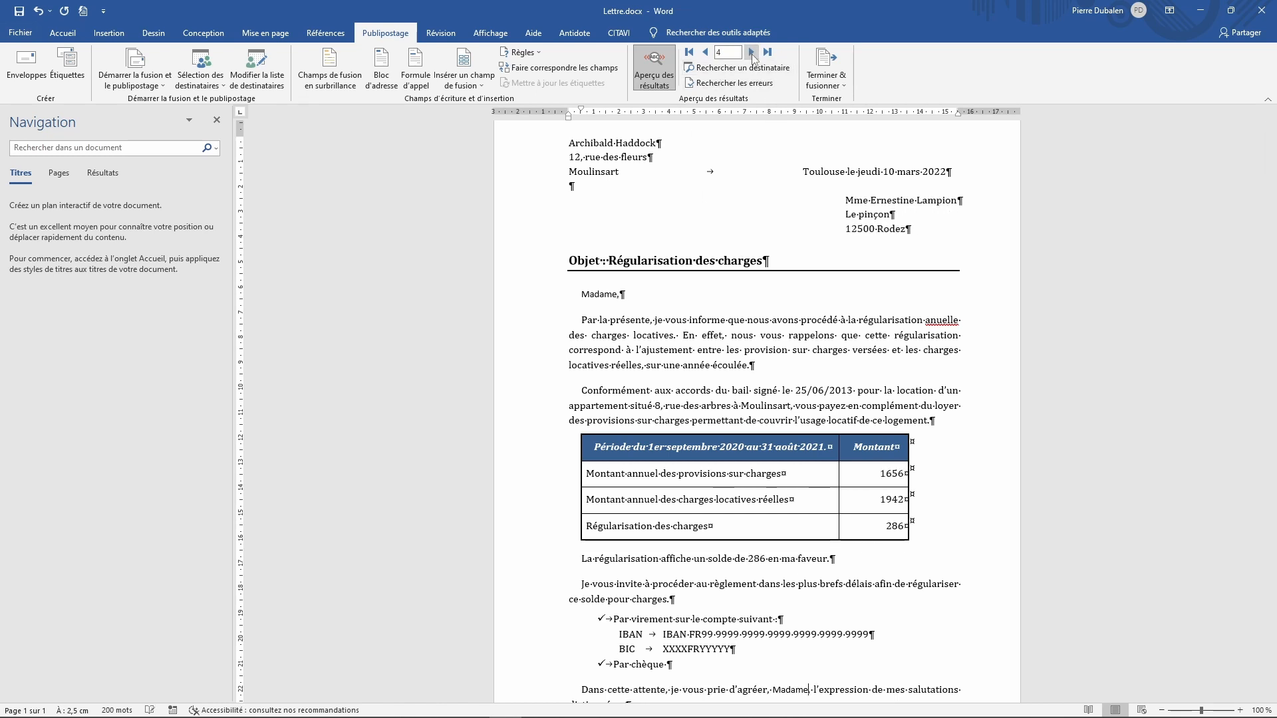
pyautogui.click(751, 53)
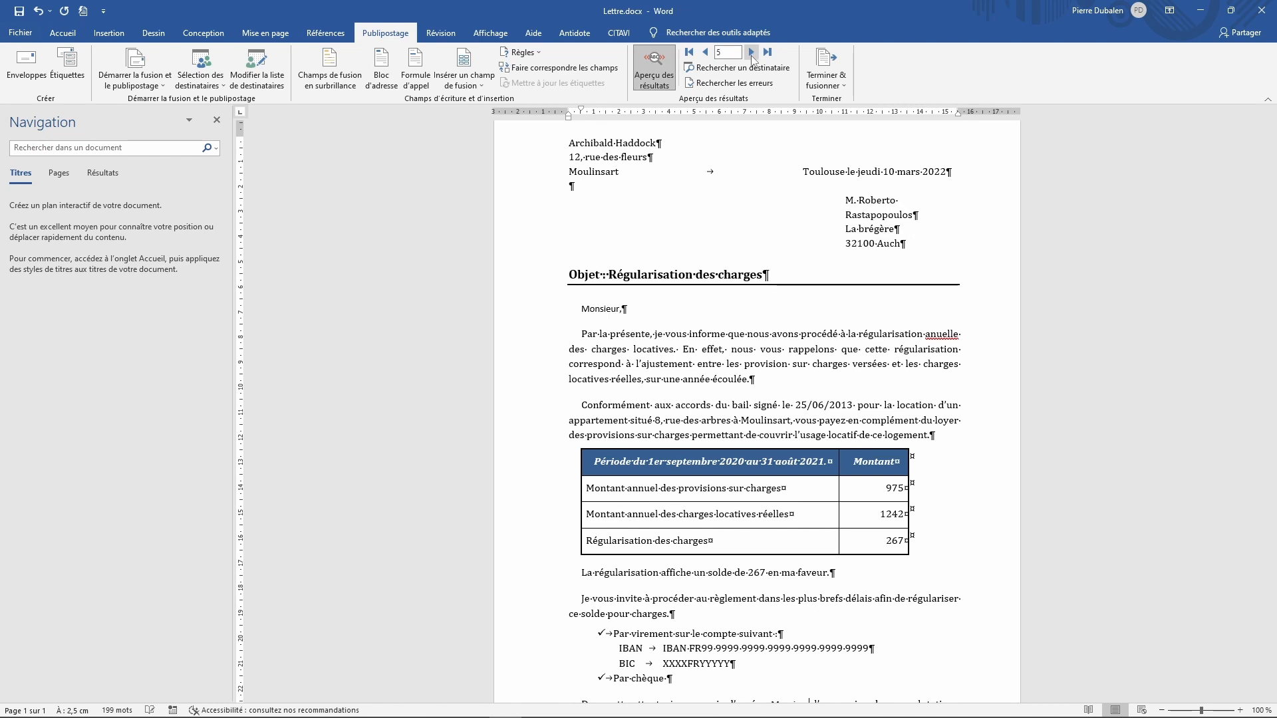
pyautogui.click(705, 52)
pyautogui.click(706, 54)
pyautogui.click(705, 53)
pyautogui.scroll(-3, 363, 191)
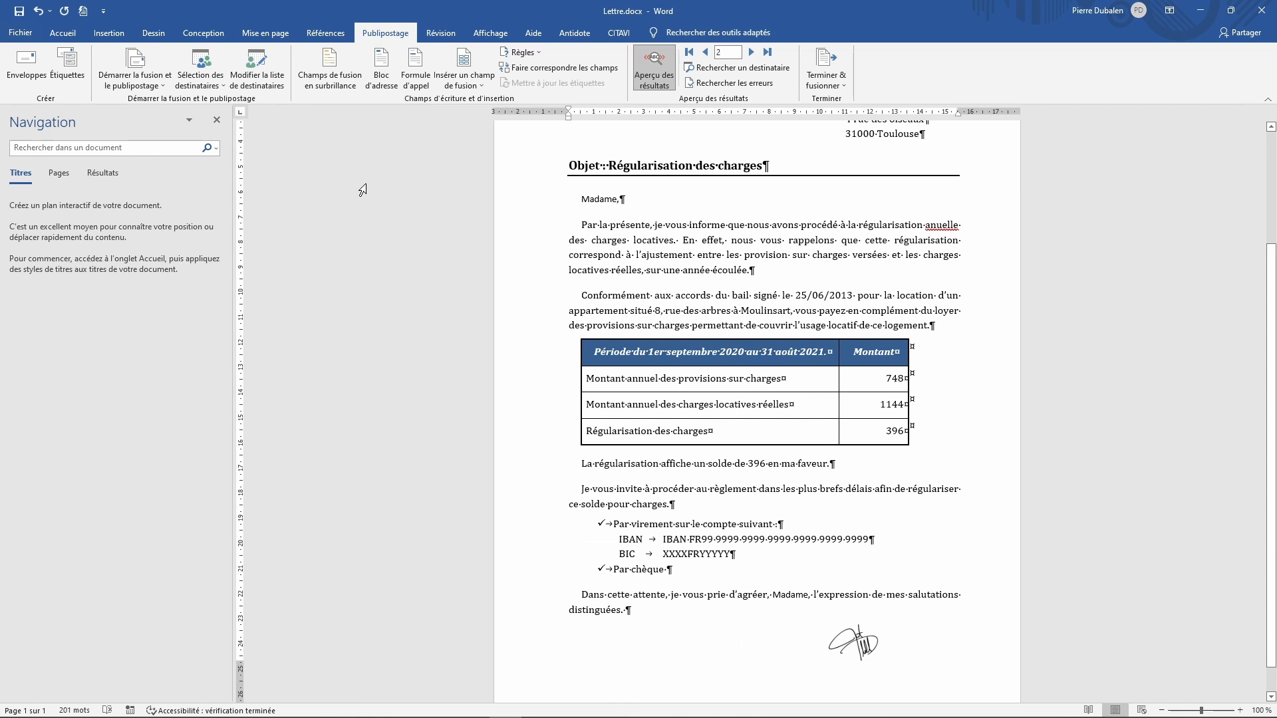
# Review the mail merge recipient list from BDD.xlsx and the sort and filter options of its nom column, then close it.
pyautogui.click(257, 62)
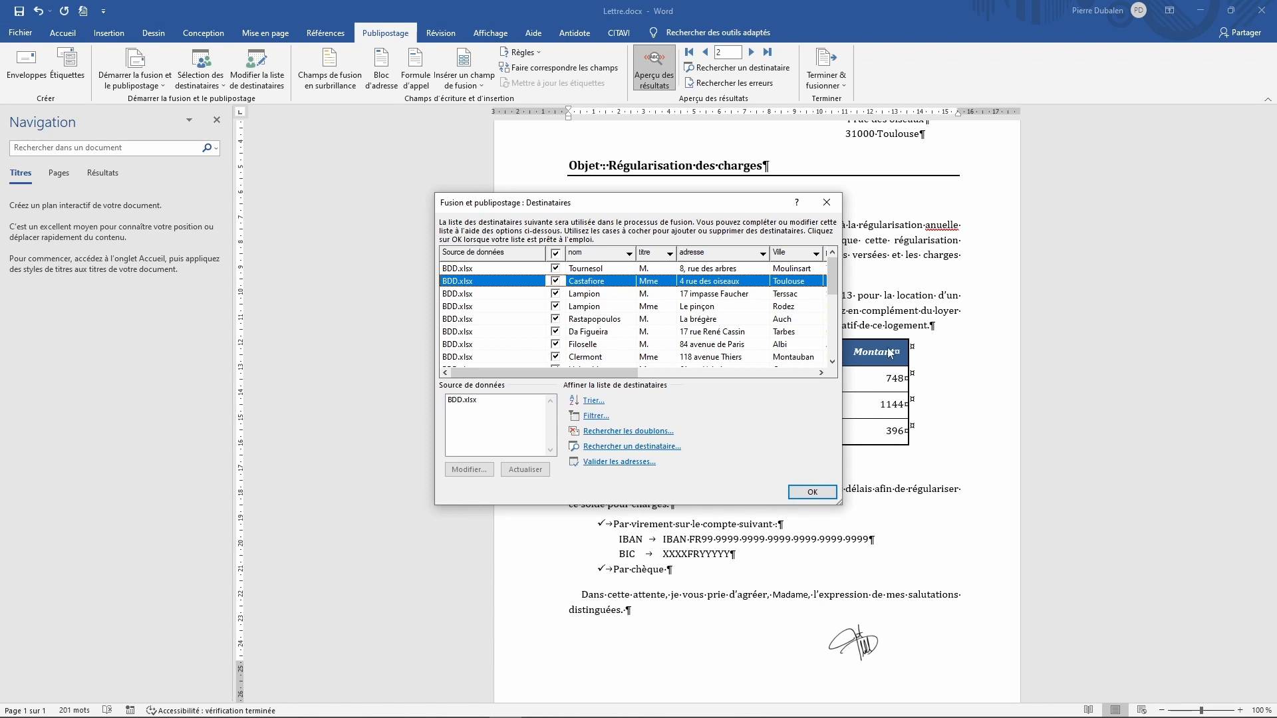
pyautogui.click(832, 361)
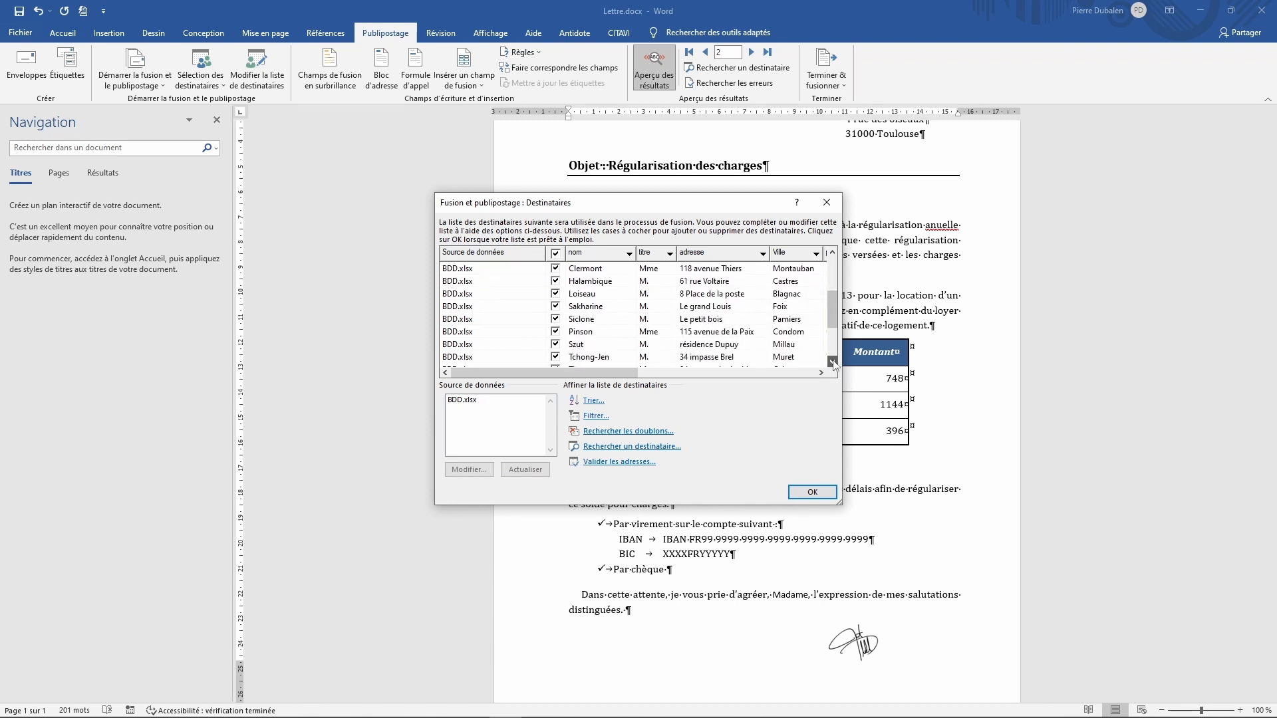
pyautogui.moveTo(831, 339); pyautogui.dragTo(830, 271)
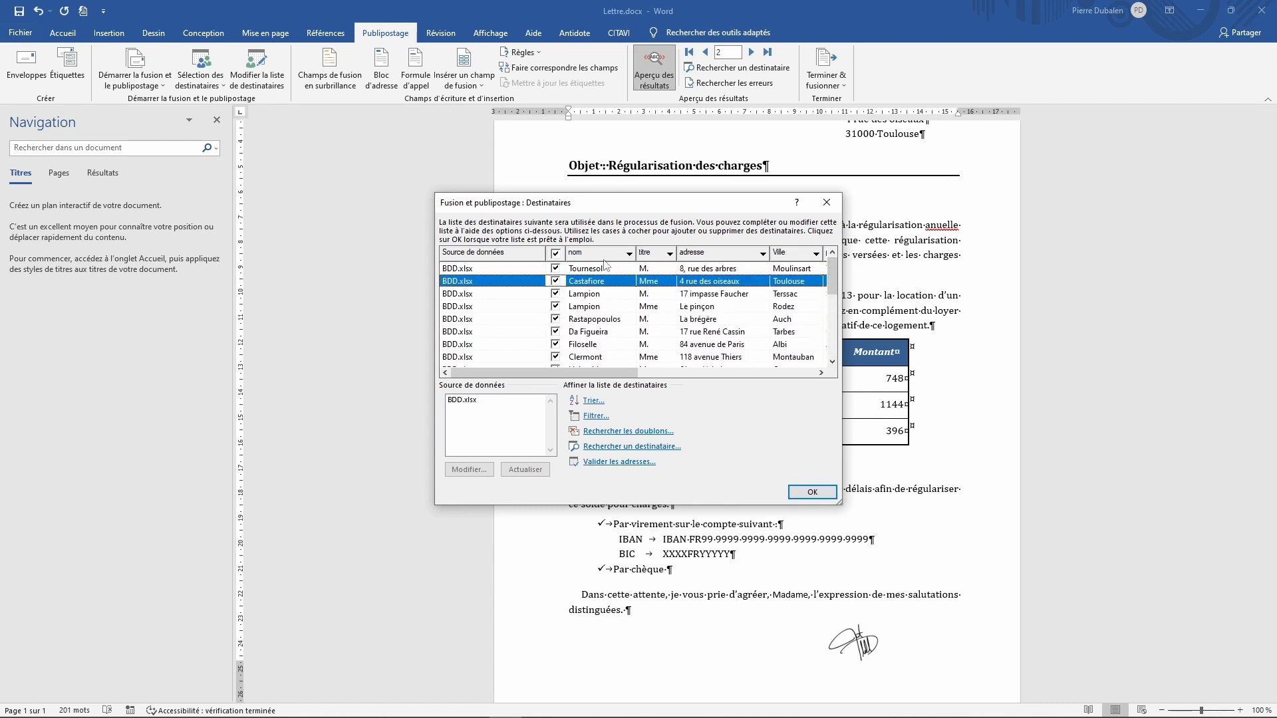
pyautogui.click(629, 254)
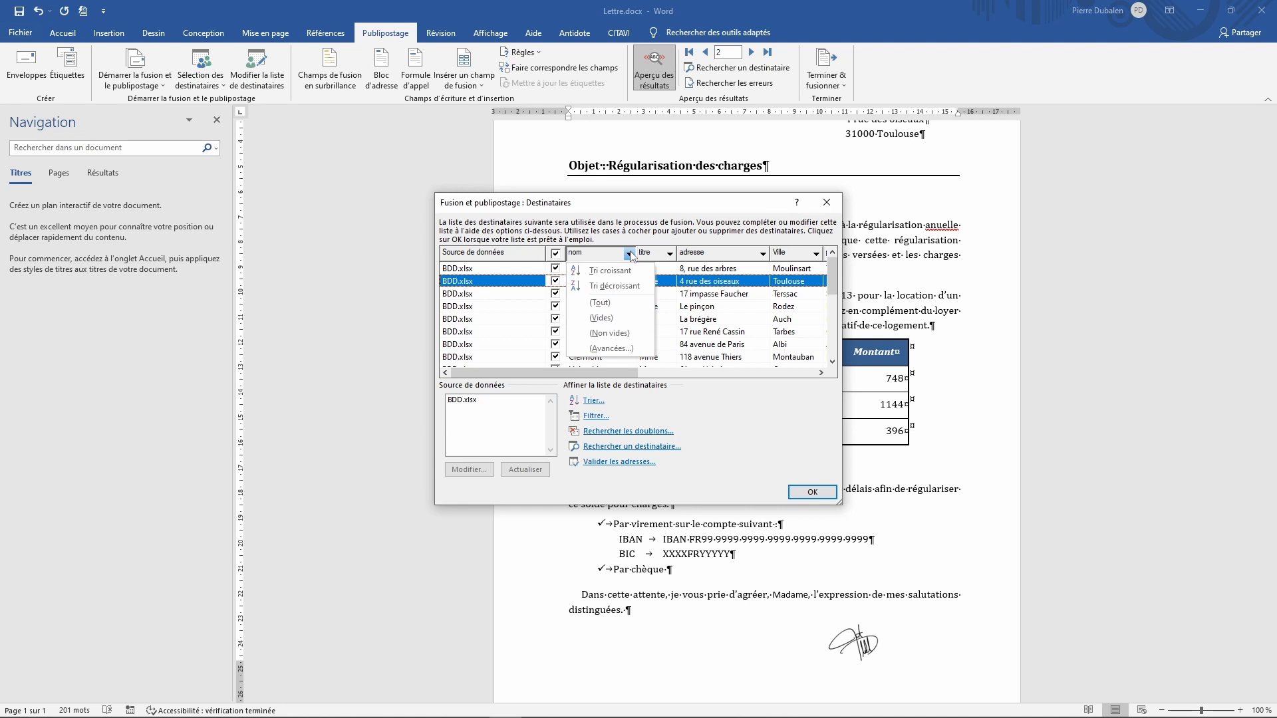
pyautogui.click(668, 205)
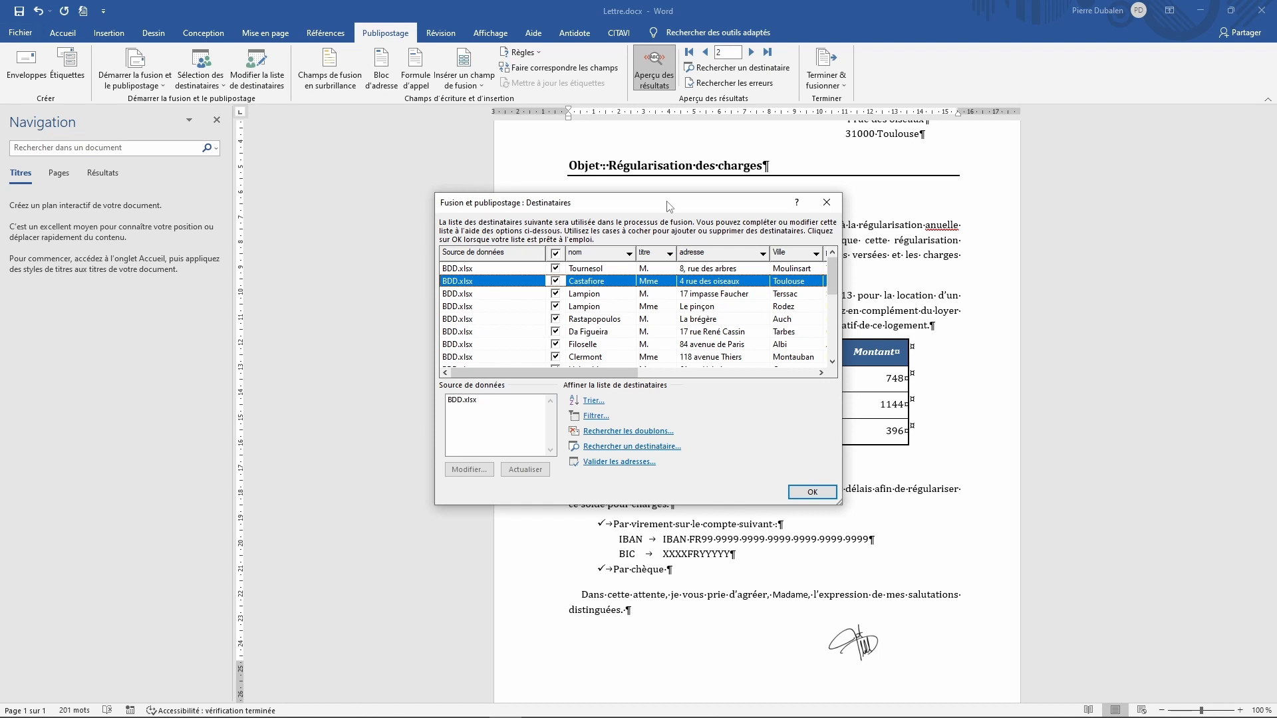
pyautogui.click(809, 491)
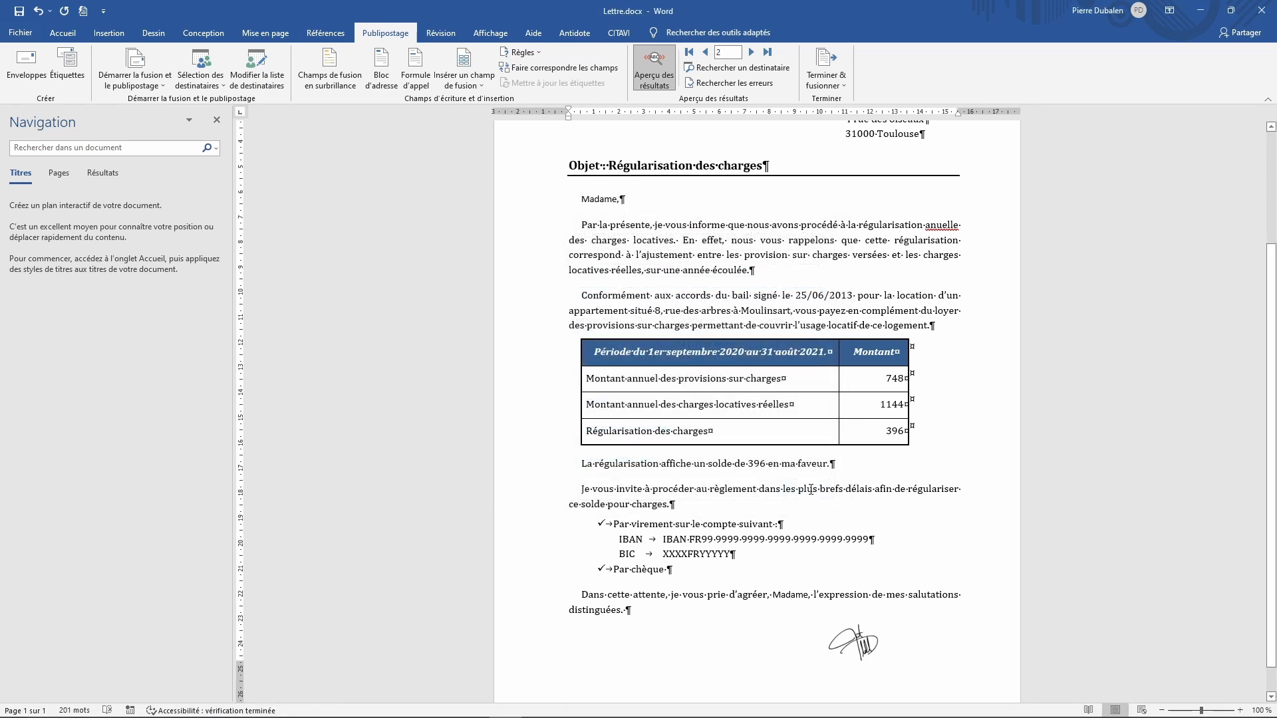
# Turn off the preview and add the numeric switch \# "# ###,00 €" to the Montant_provision merge field code in the table.
pyautogui.doubleClick(890, 380)
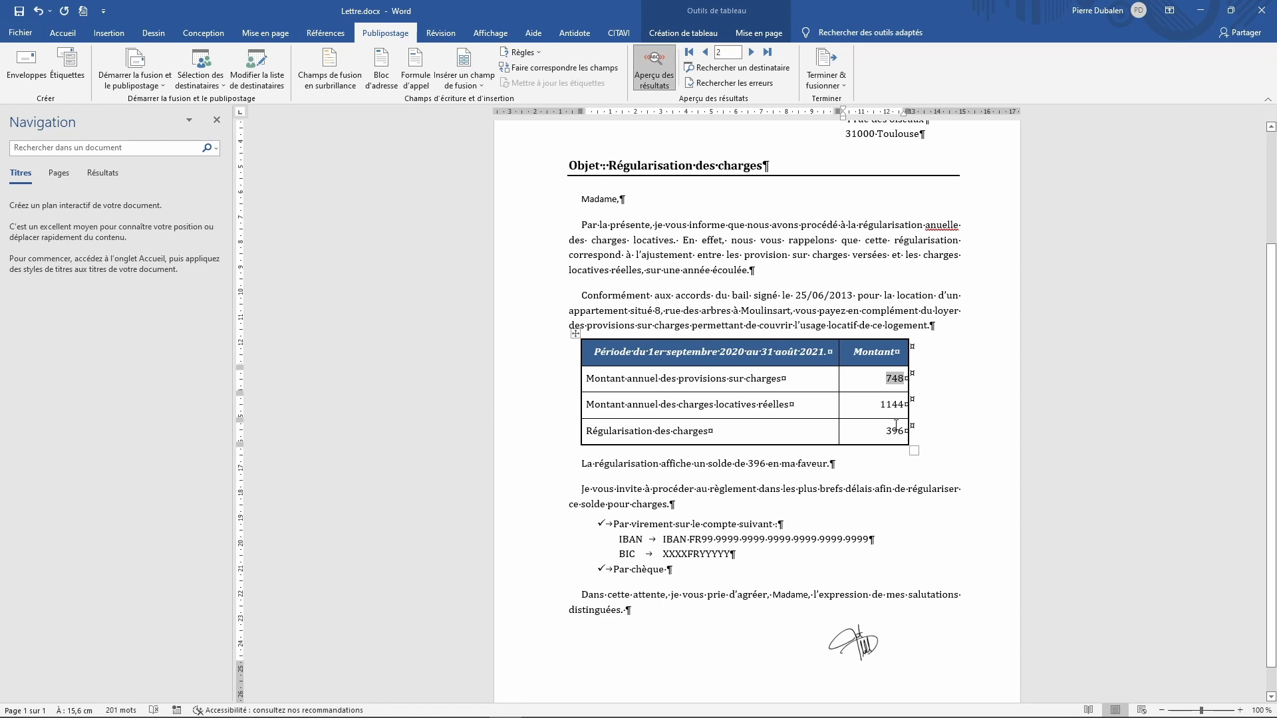
pyautogui.rightClick(899, 378)
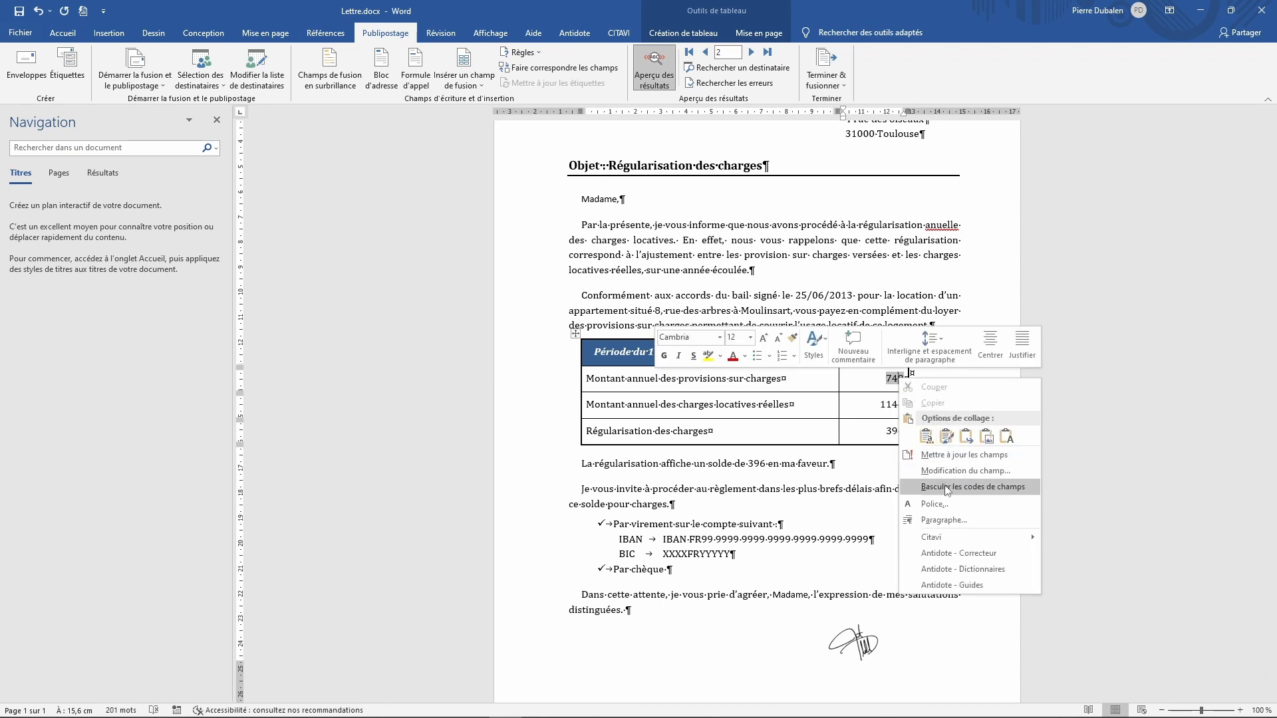
pyautogui.click(655, 58)
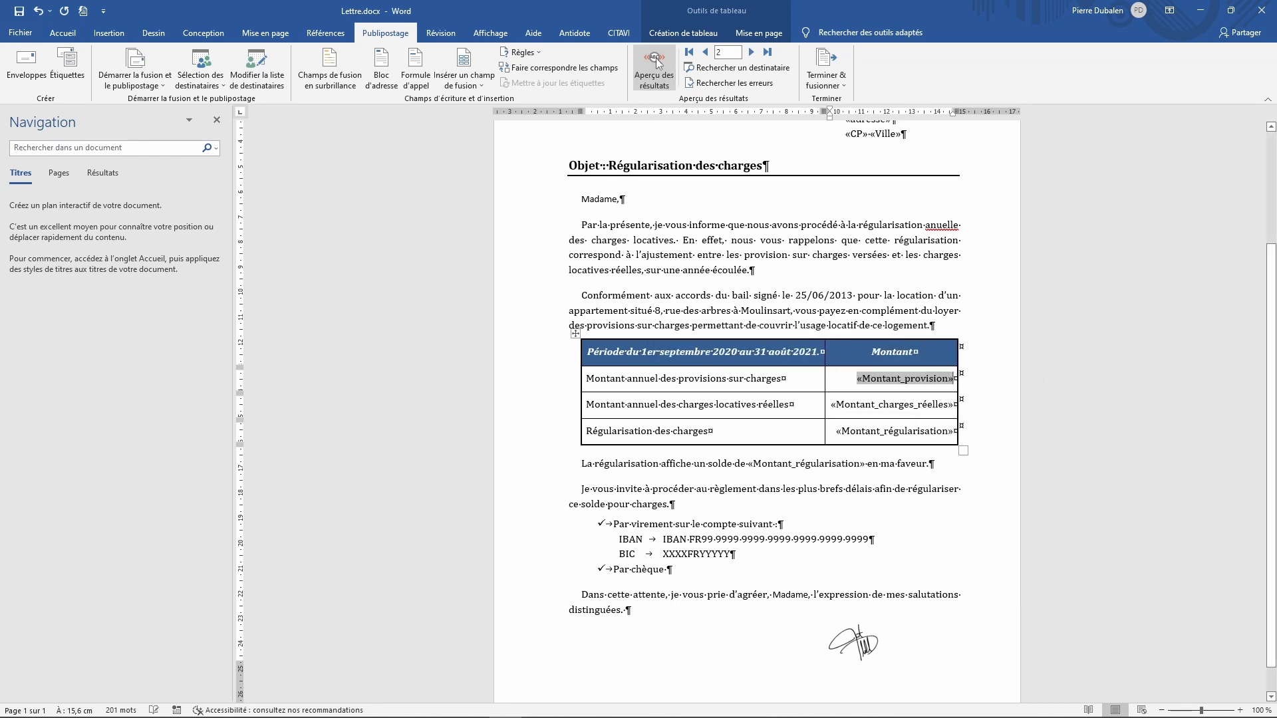
pyautogui.rightClick(901, 378)
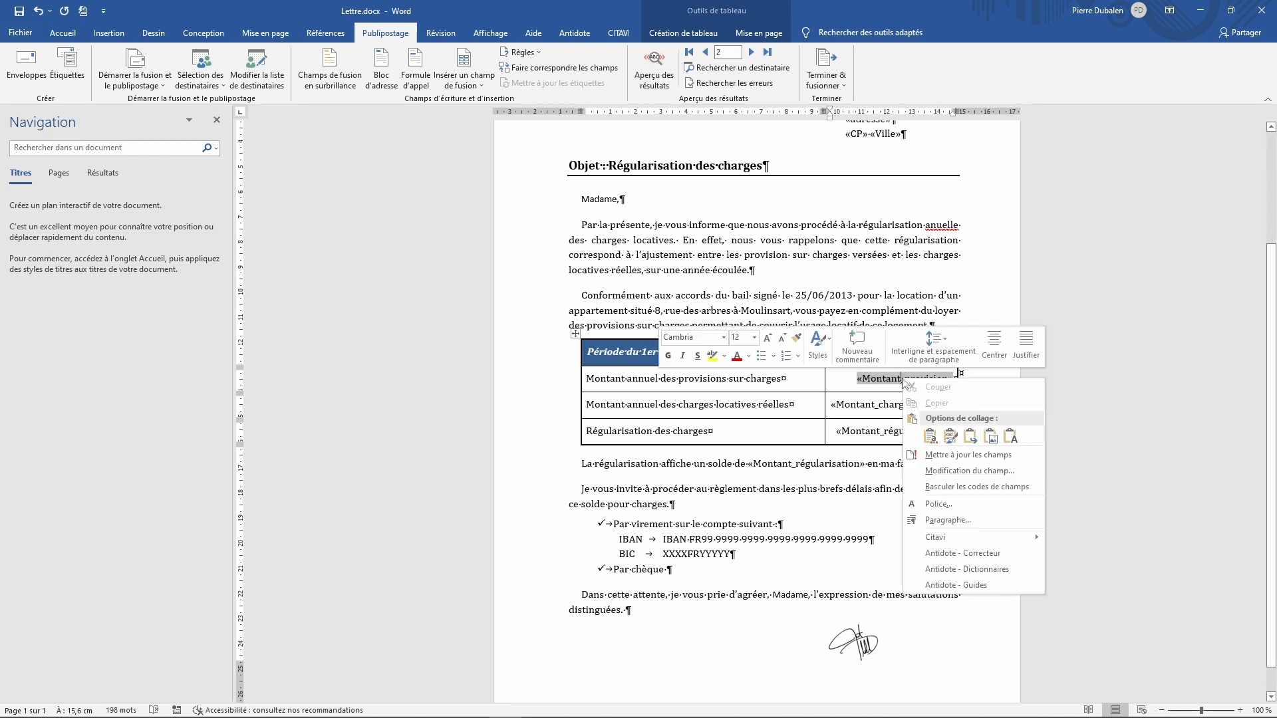
pyautogui.click(953, 490)
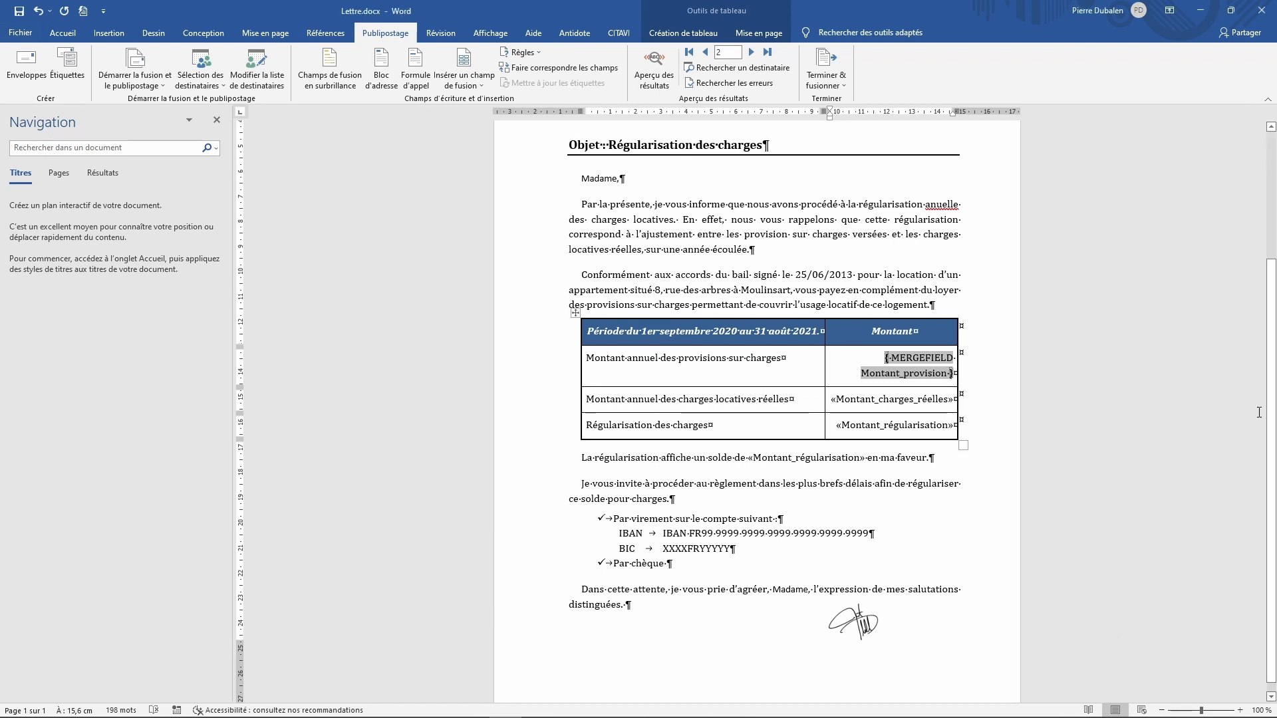
pyautogui.write('\\# "# ###,00 €"')
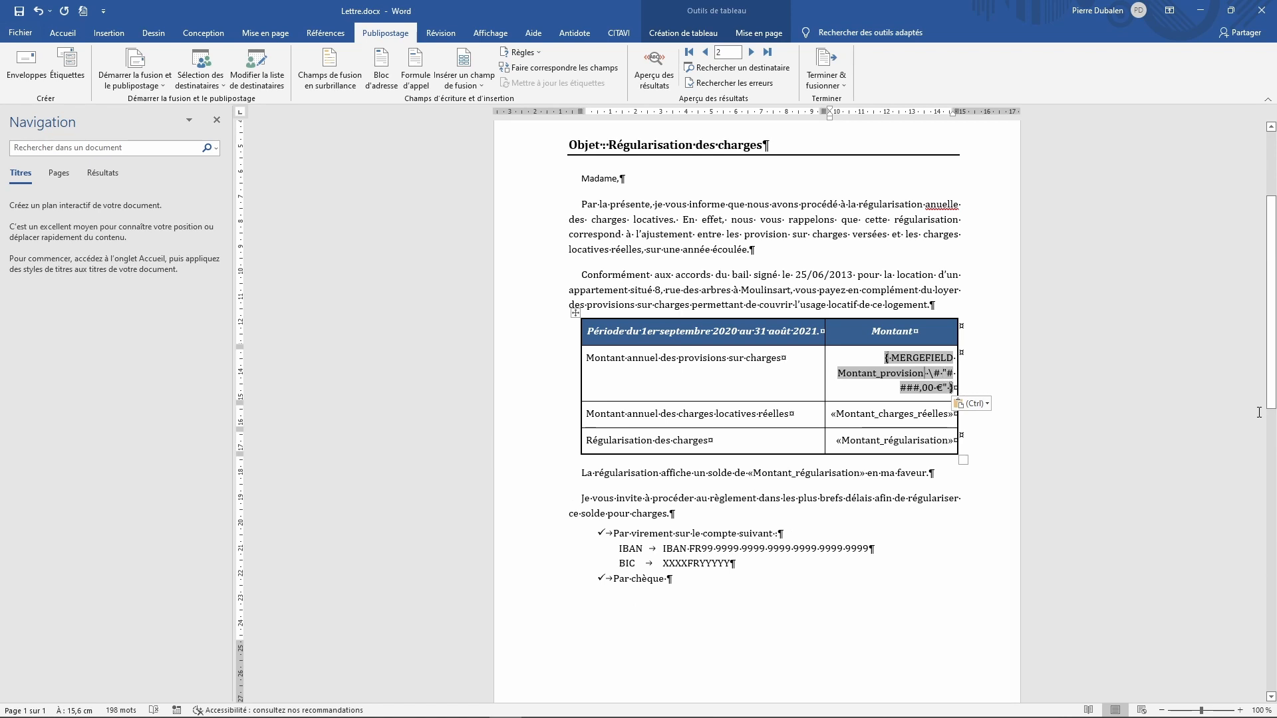
pyautogui.press('BackSpace')
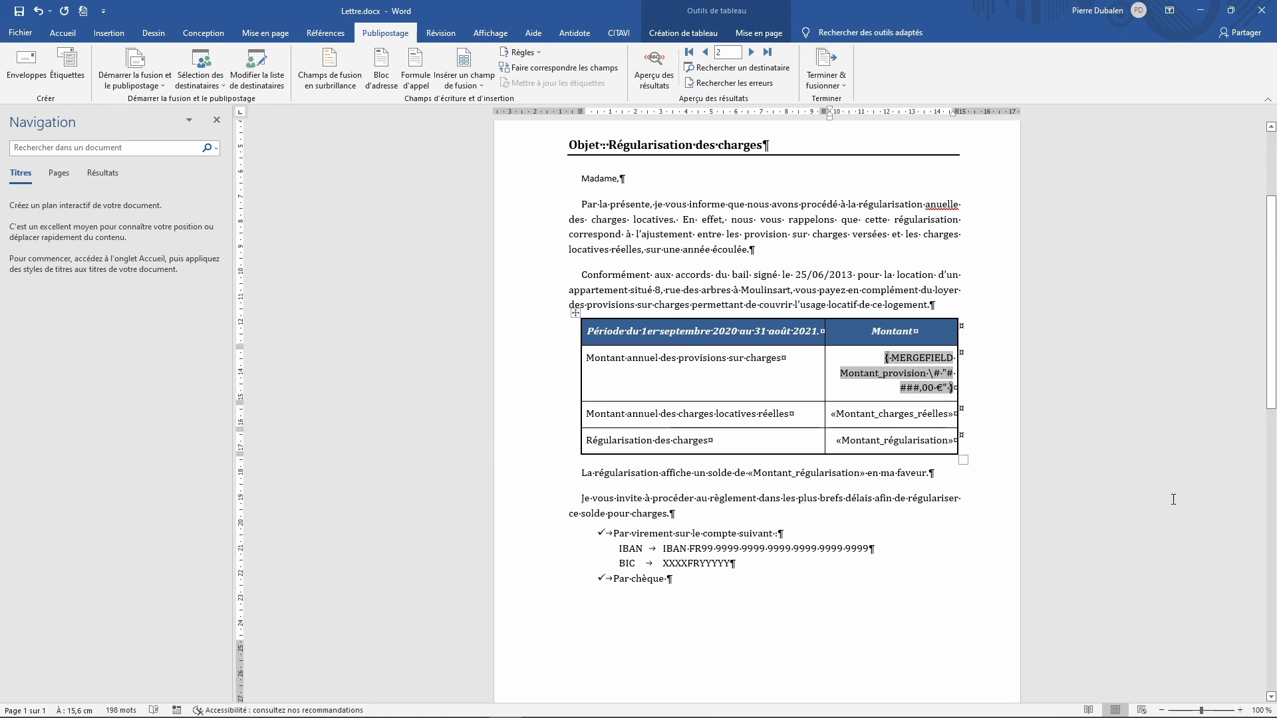
# Add the numeric switch \# "# ###,00 €" to the table's Montant_charges_réelles merge field code.
pyautogui.rightClick(921, 415)
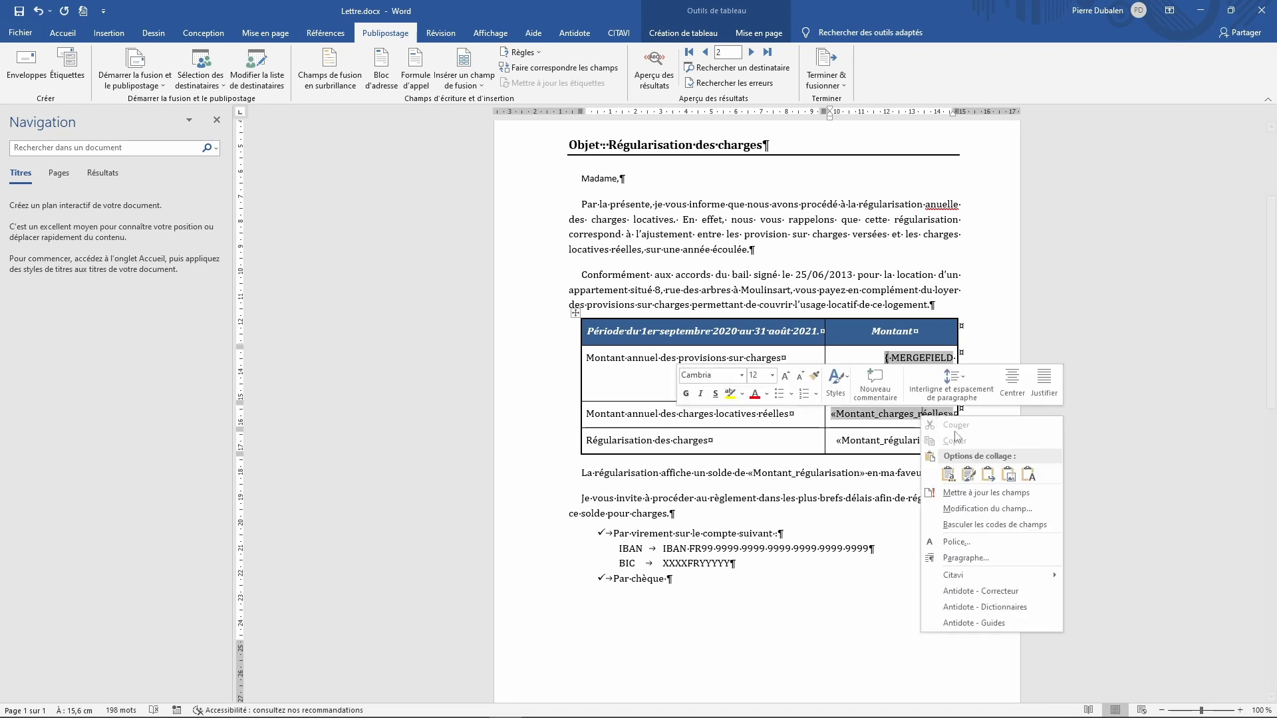
pyautogui.click(980, 525)
pyautogui.scroll(-1, 980, 523)
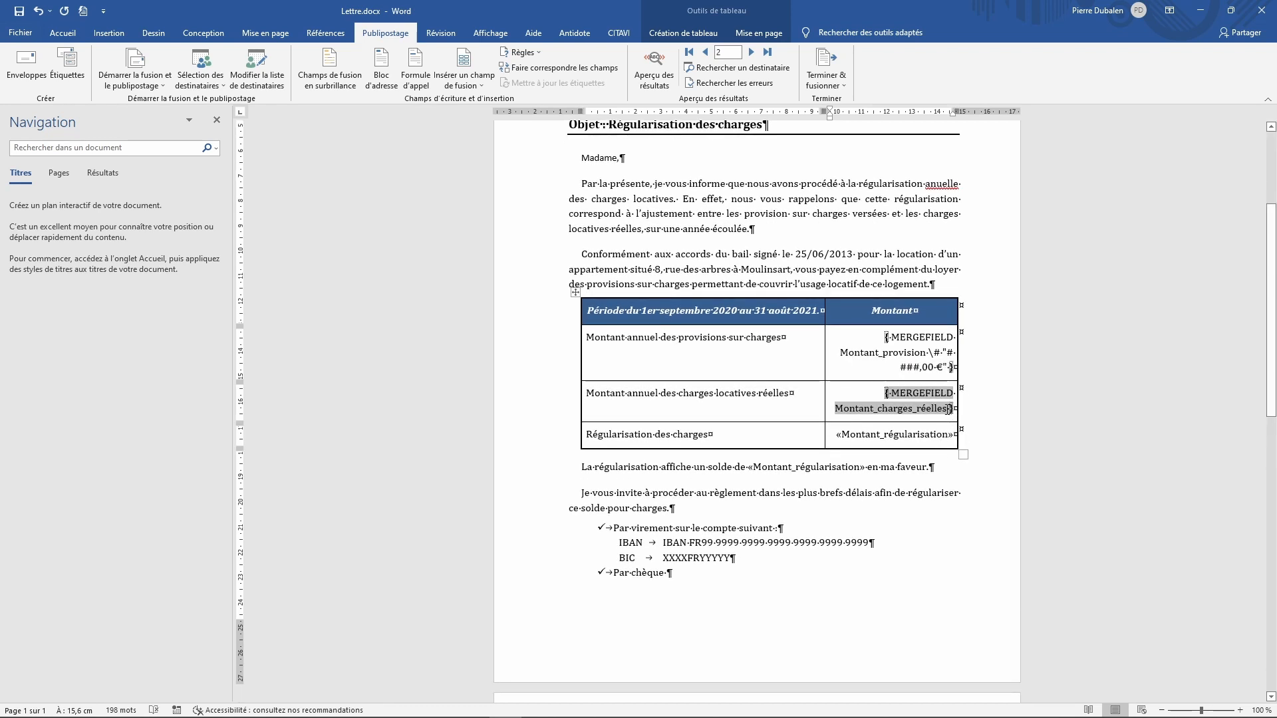
pyautogui.write('\\# "# ###,00 €"')
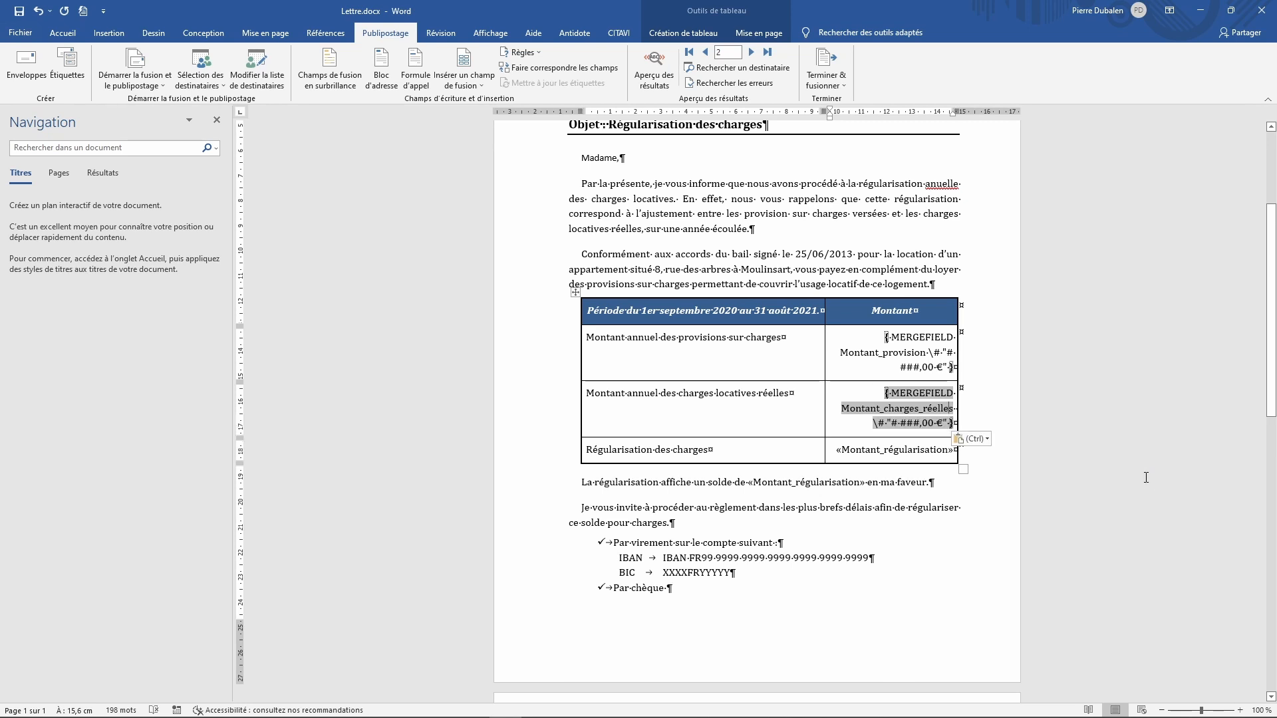
pyautogui.press('BackSpace')
# Add the numeric switch \# "# ###,00 €" to the table's Montant_régularisation merge field code.
pyautogui.click(909, 448)
pyautogui.rightClick(908, 448)
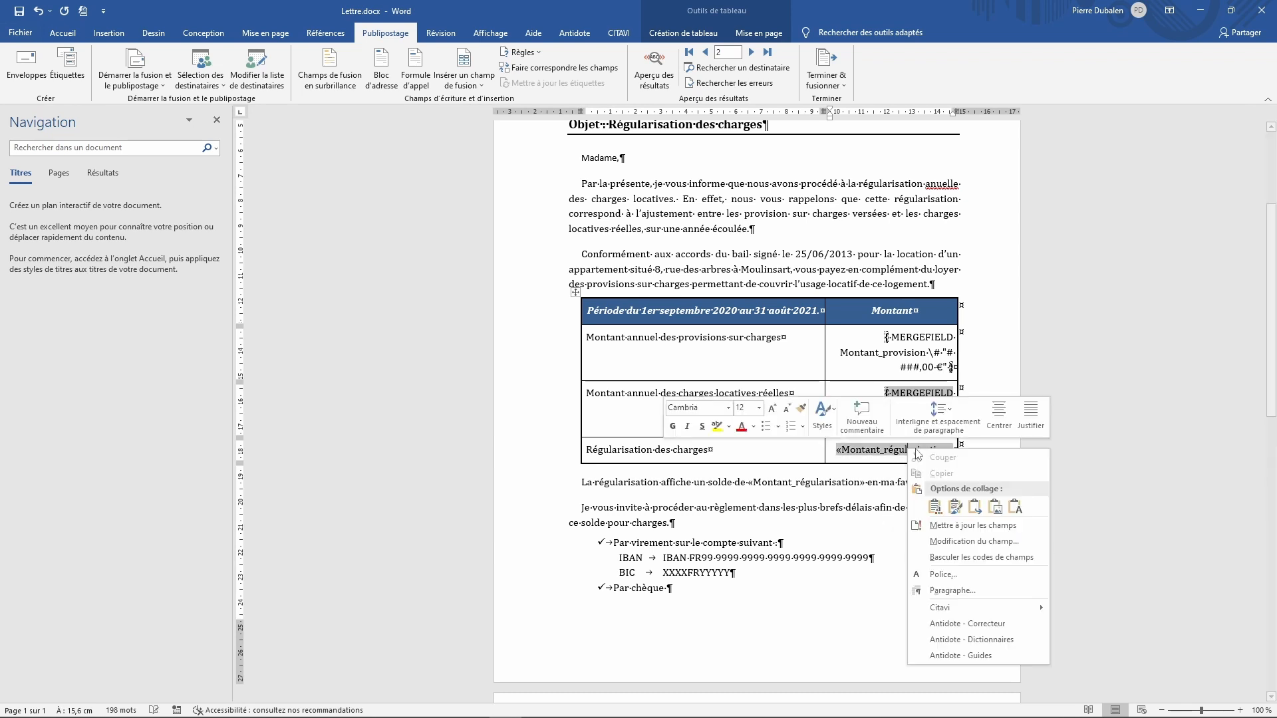
pyautogui.click(981, 557)
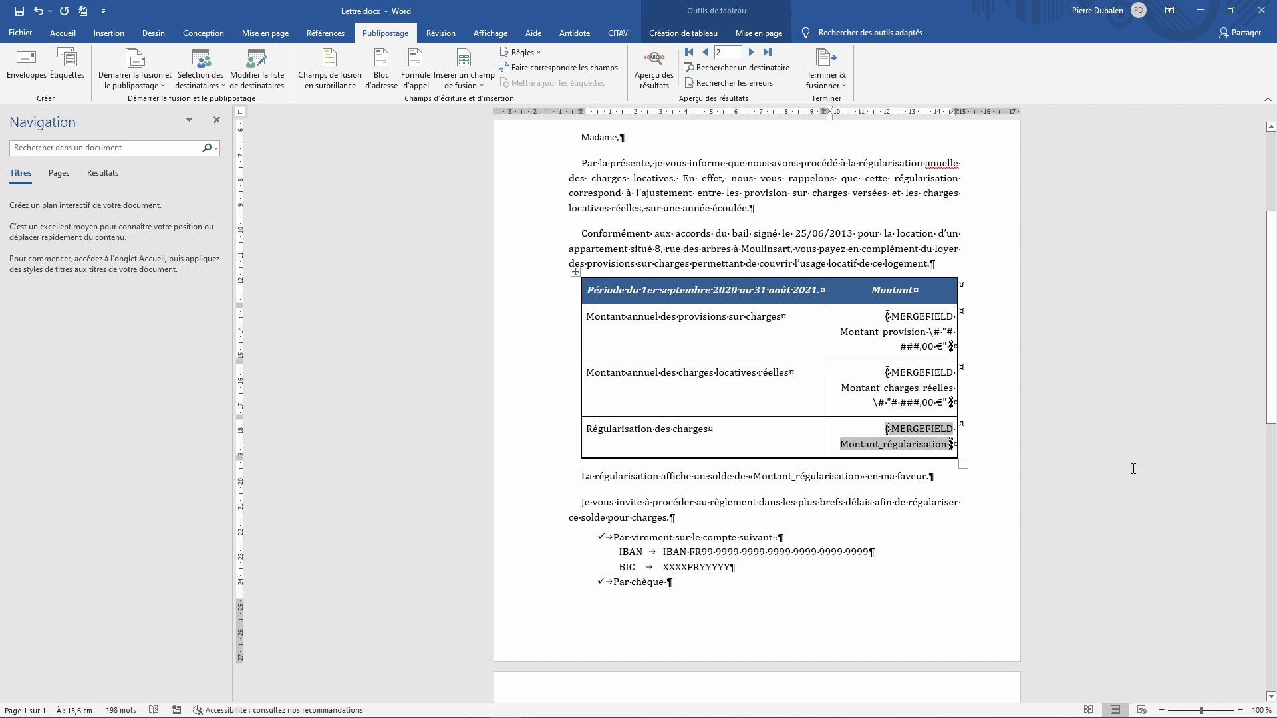
pyautogui.write('\\# "# ###,00 €"')
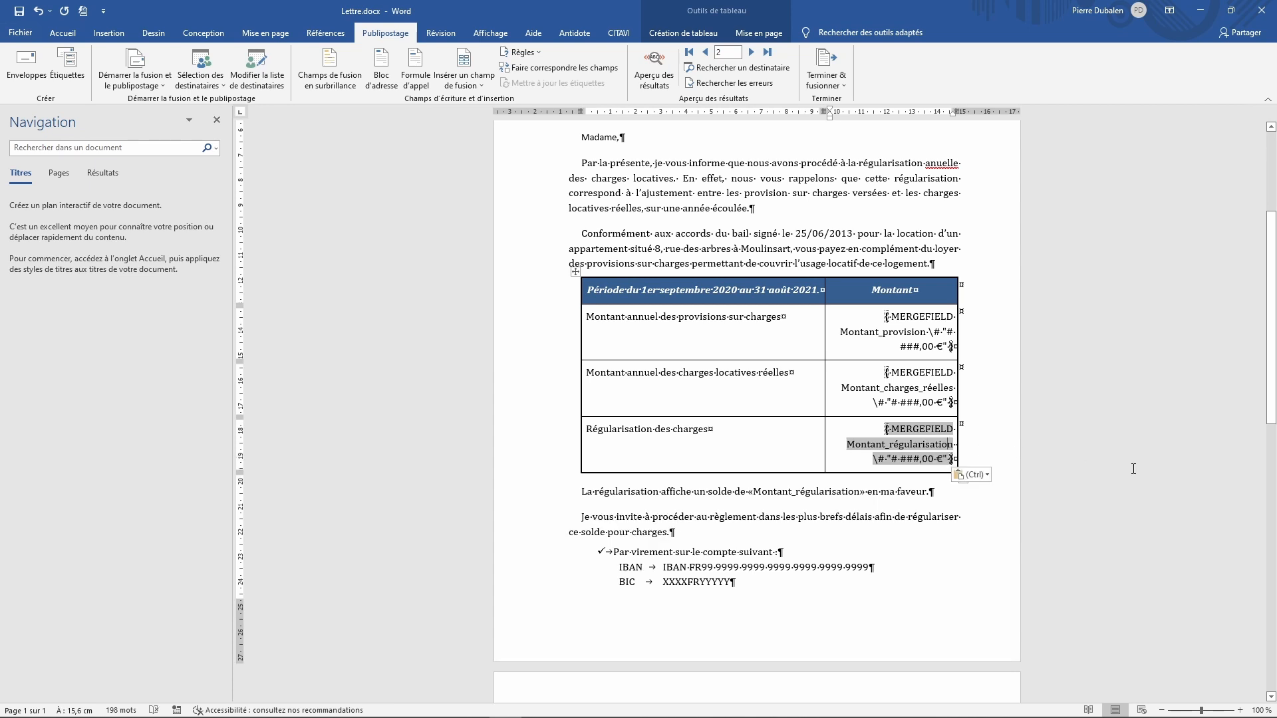
pyautogui.press('BackSpace')
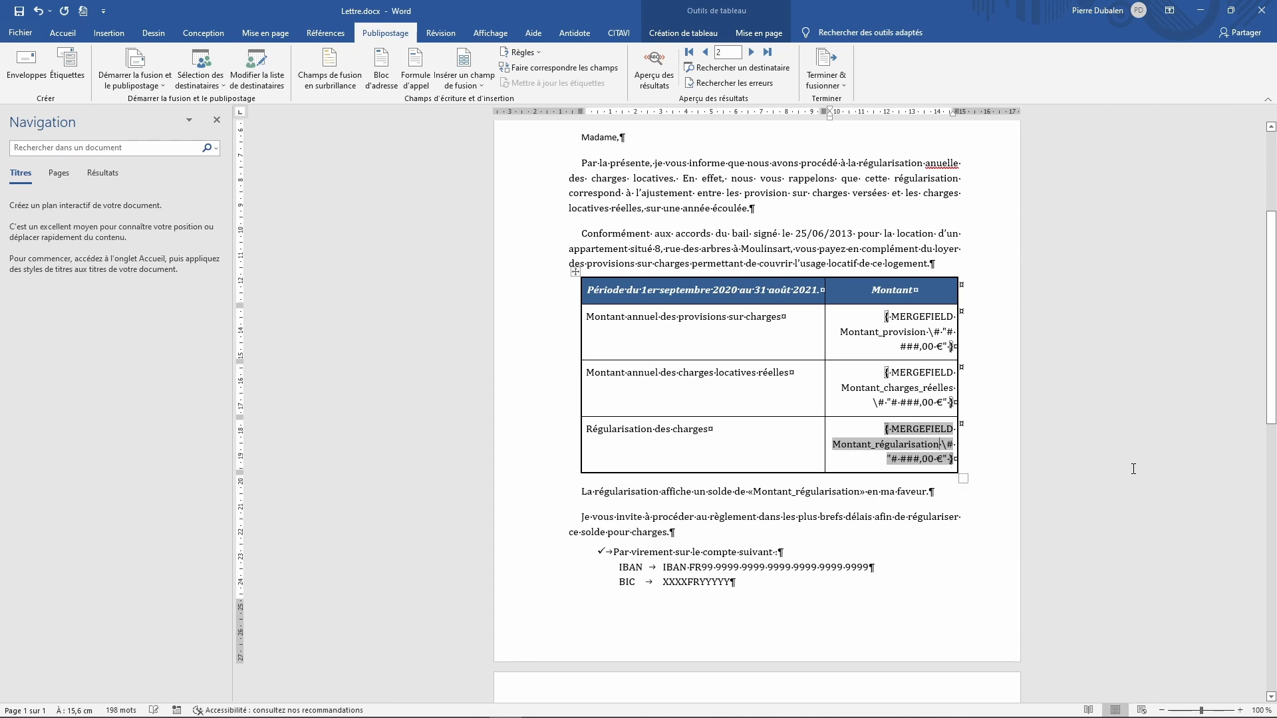
# Hide the field codes of the three table amounts and preview the merged results.
pyautogui.rightClick(906, 334)
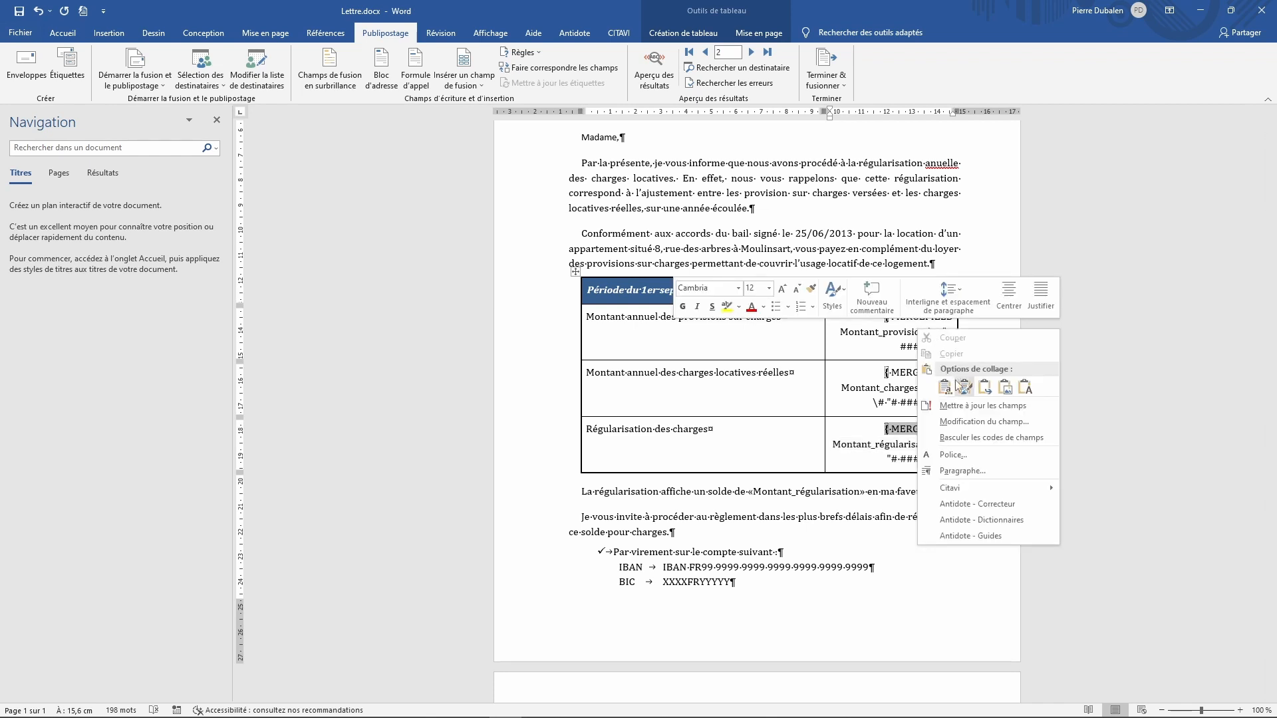
pyautogui.click(951, 433)
pyautogui.rightClick(913, 366)
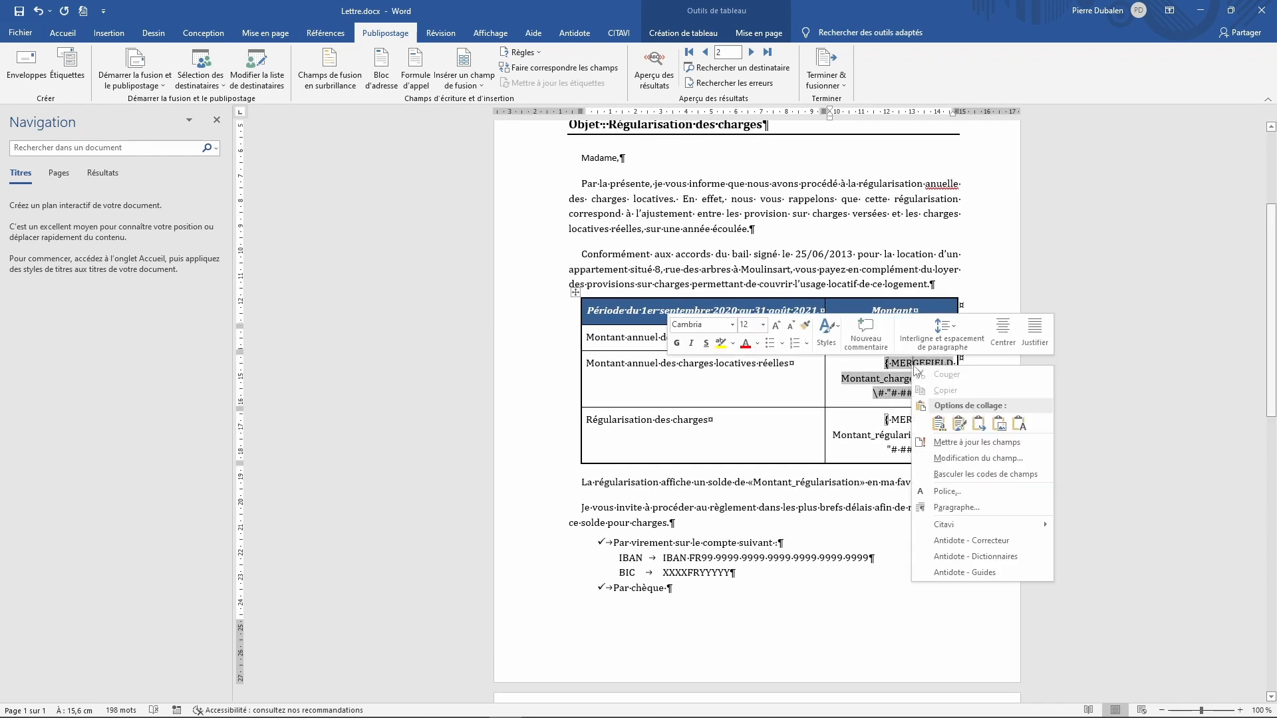
pyautogui.click(965, 477)
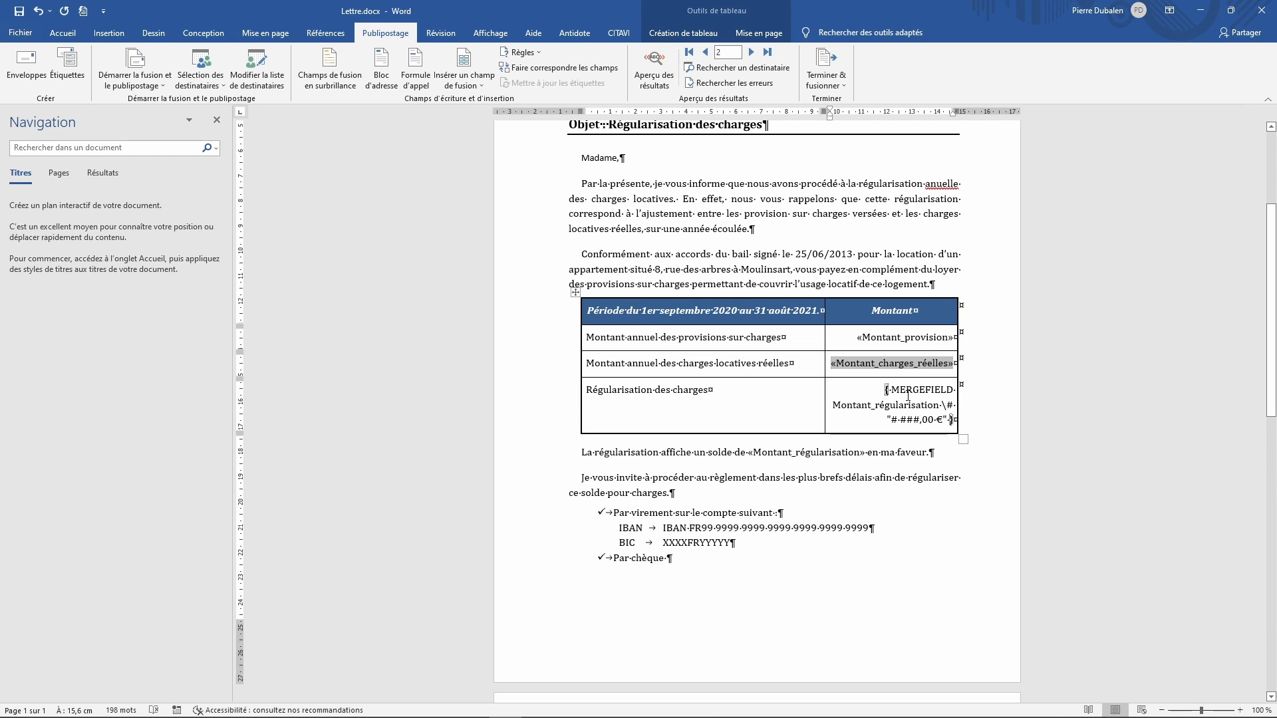
pyautogui.rightClick(908, 397)
pyautogui.click(962, 503)
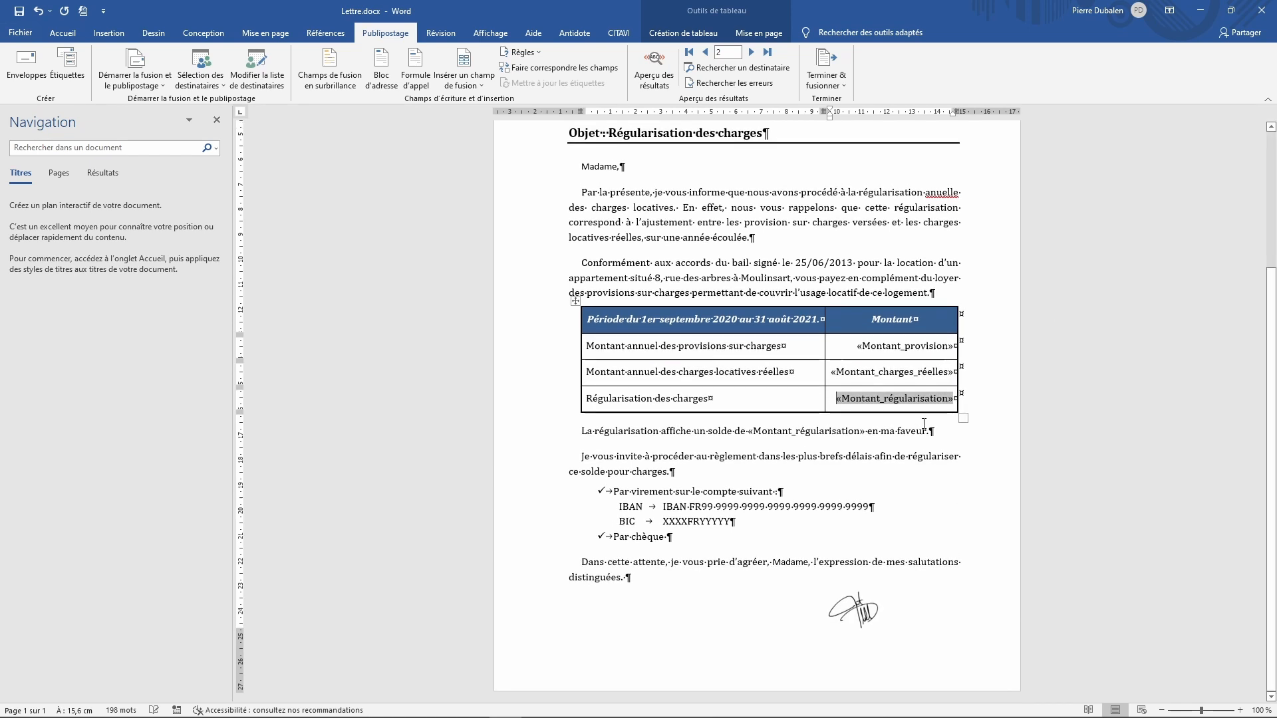
pyautogui.click(656, 57)
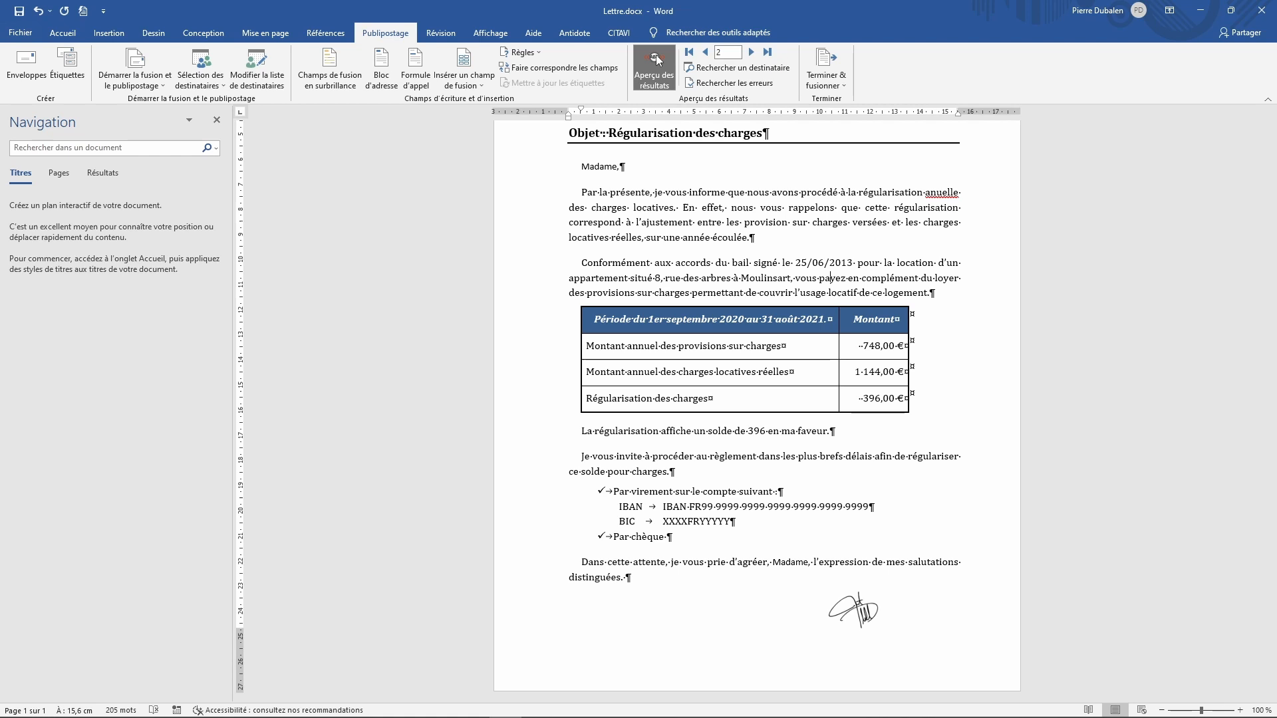
# Undo the numeric switches added to the three amount fields in the table.
pyautogui.click(38, 14)
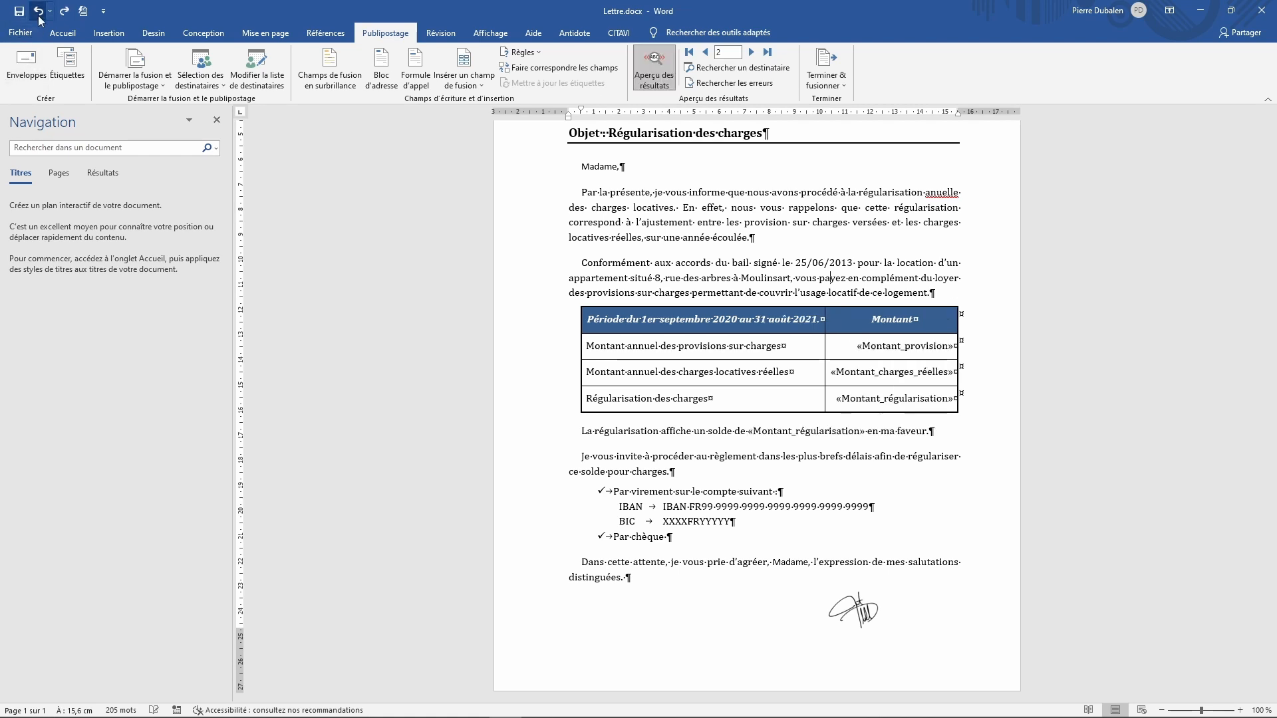
pyautogui.click(38, 15)
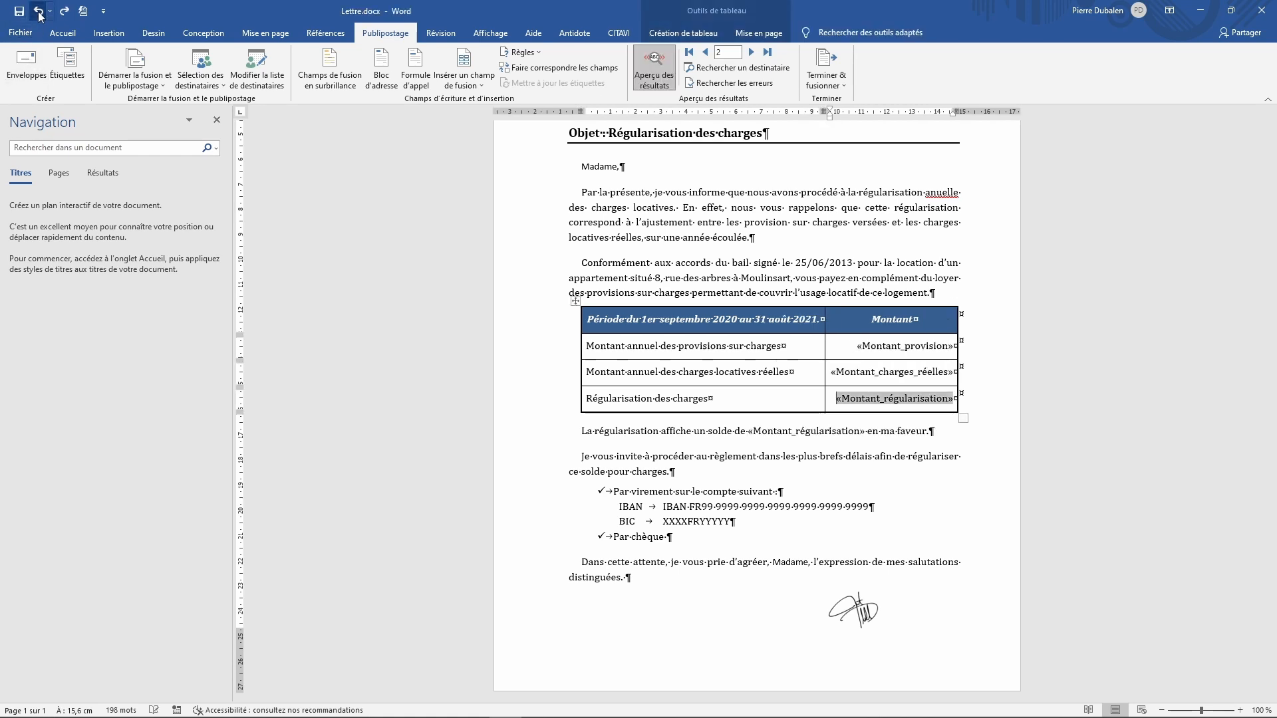
pyautogui.click(39, 14)
pyautogui.click(38, 15)
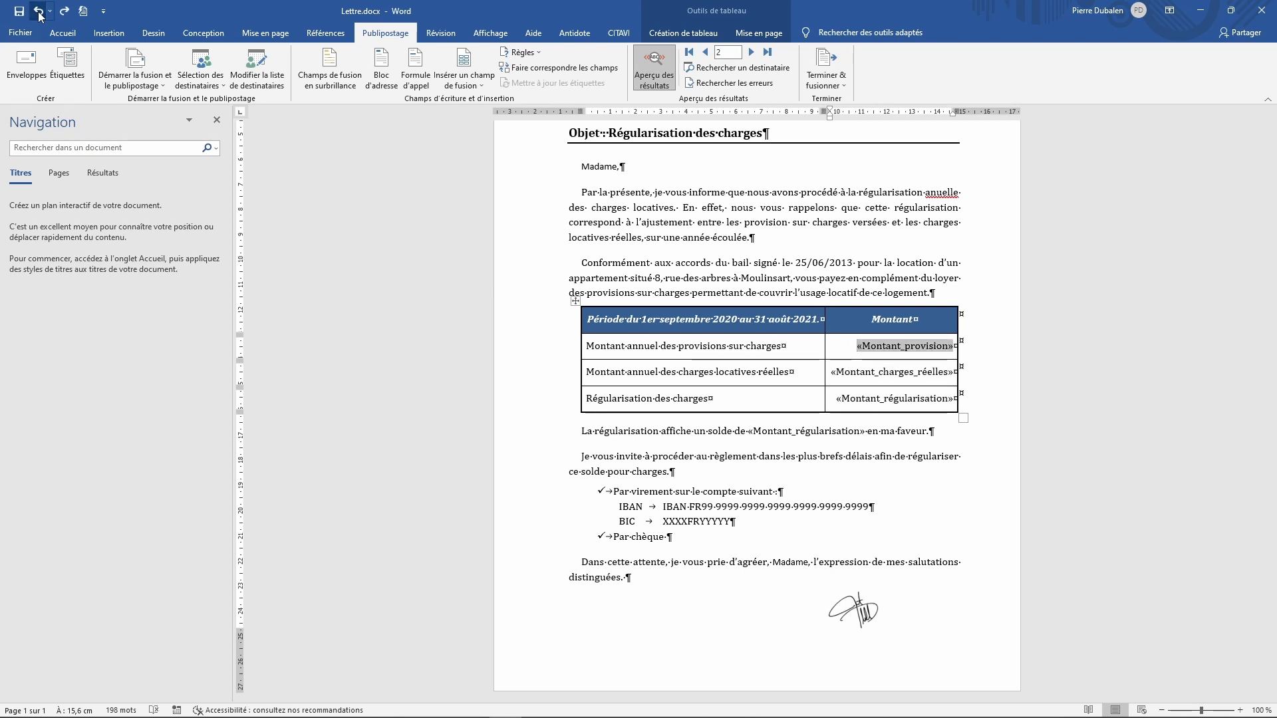
pyautogui.click(38, 15)
pyautogui.click(64, 11)
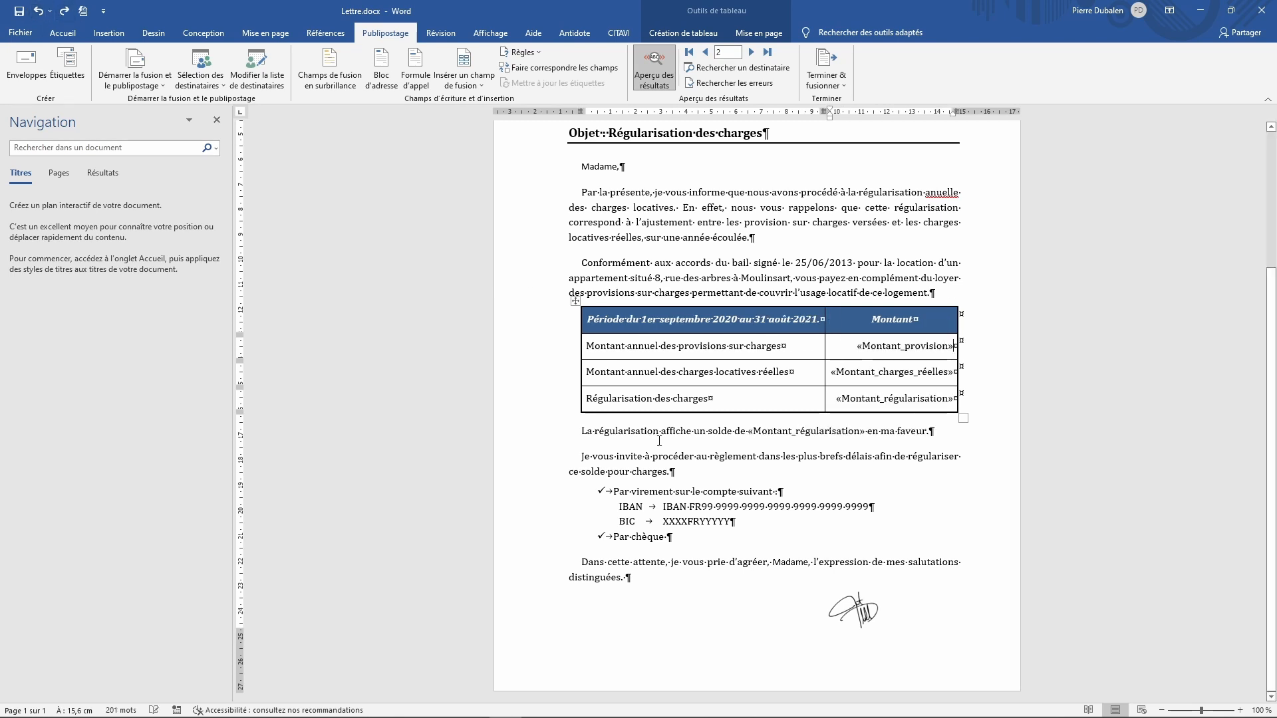
# Show the Montant_provision field code to check that its numeric switch is removed, then hide the code again.
pyautogui.rightClick(911, 345)
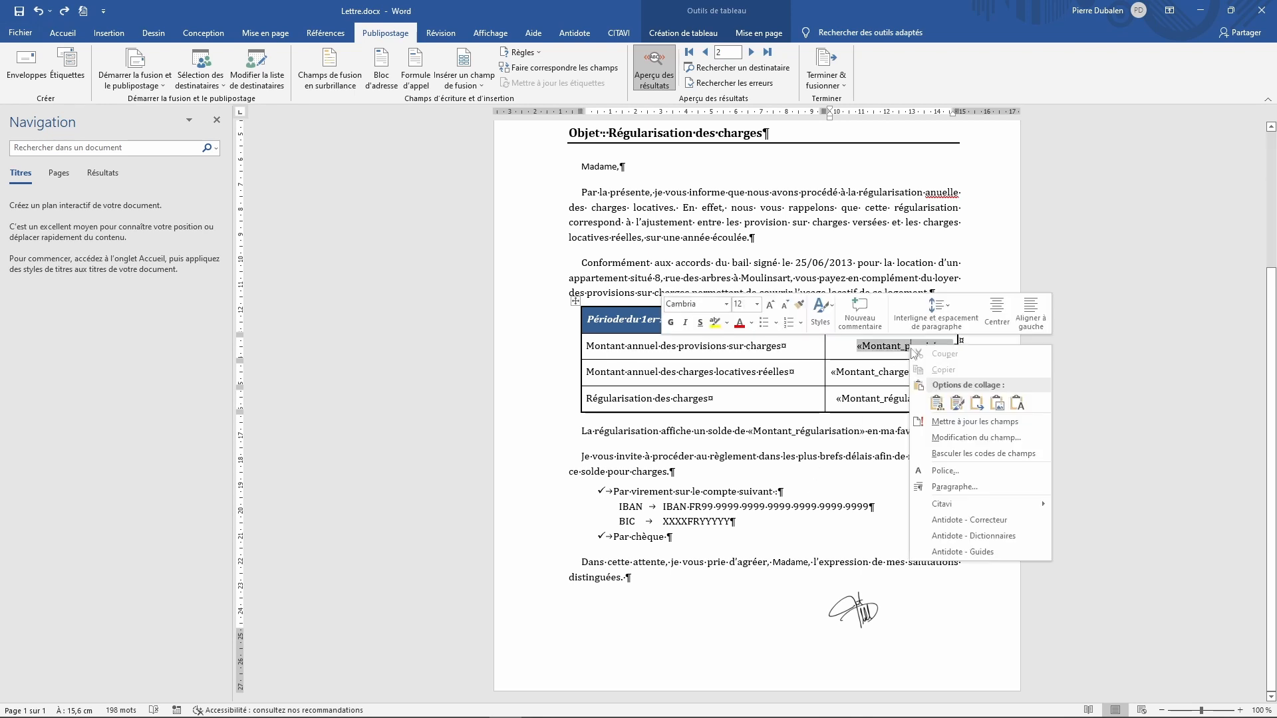
pyautogui.click(963, 454)
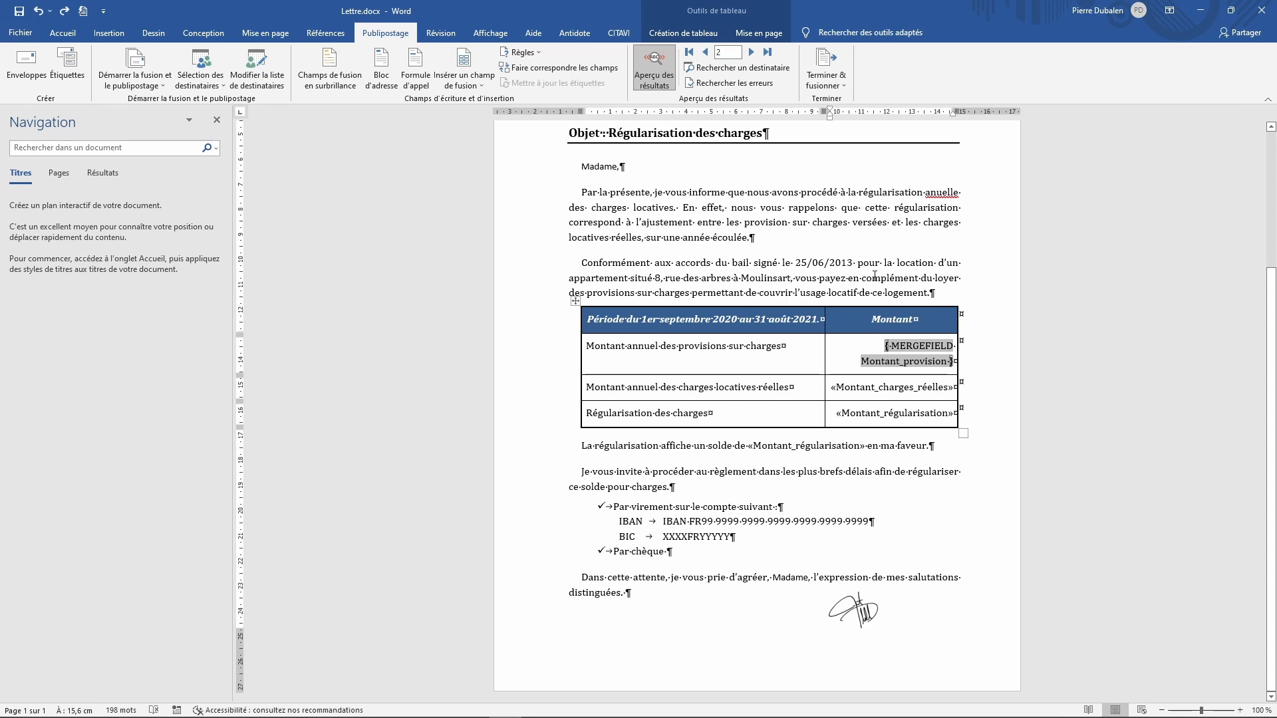
pyautogui.rightClick(893, 343)
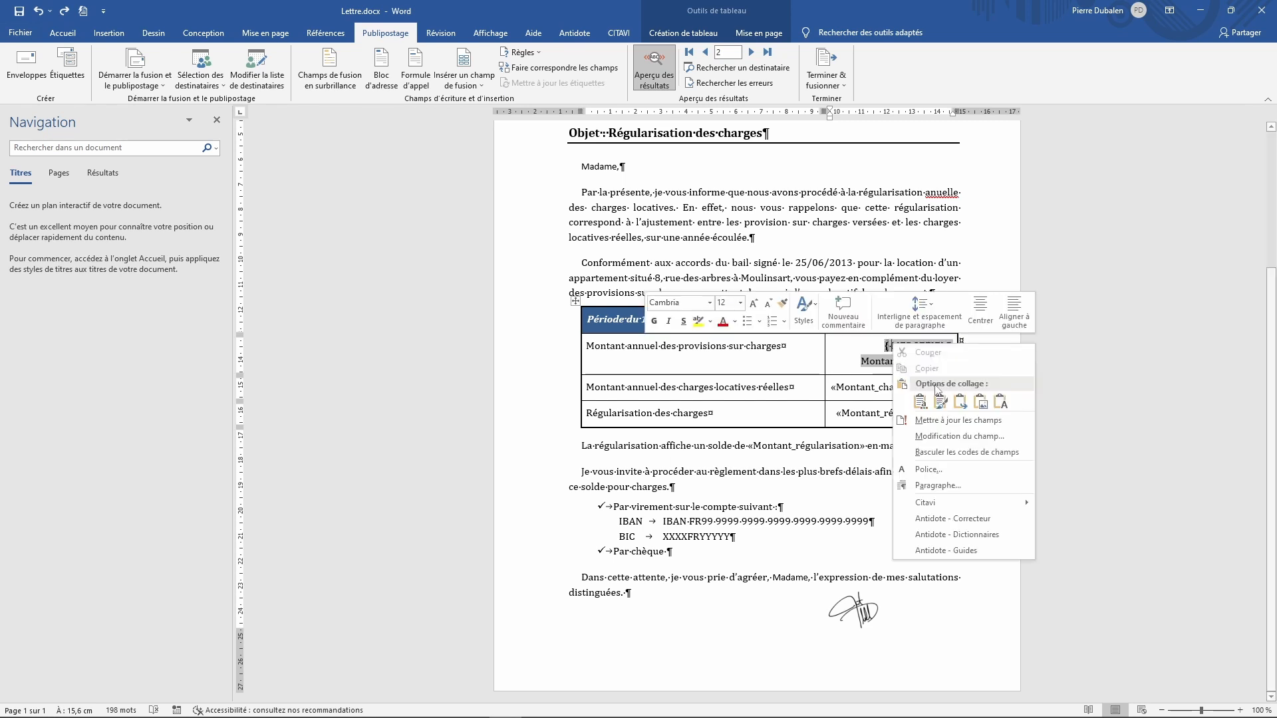
pyautogui.click(939, 456)
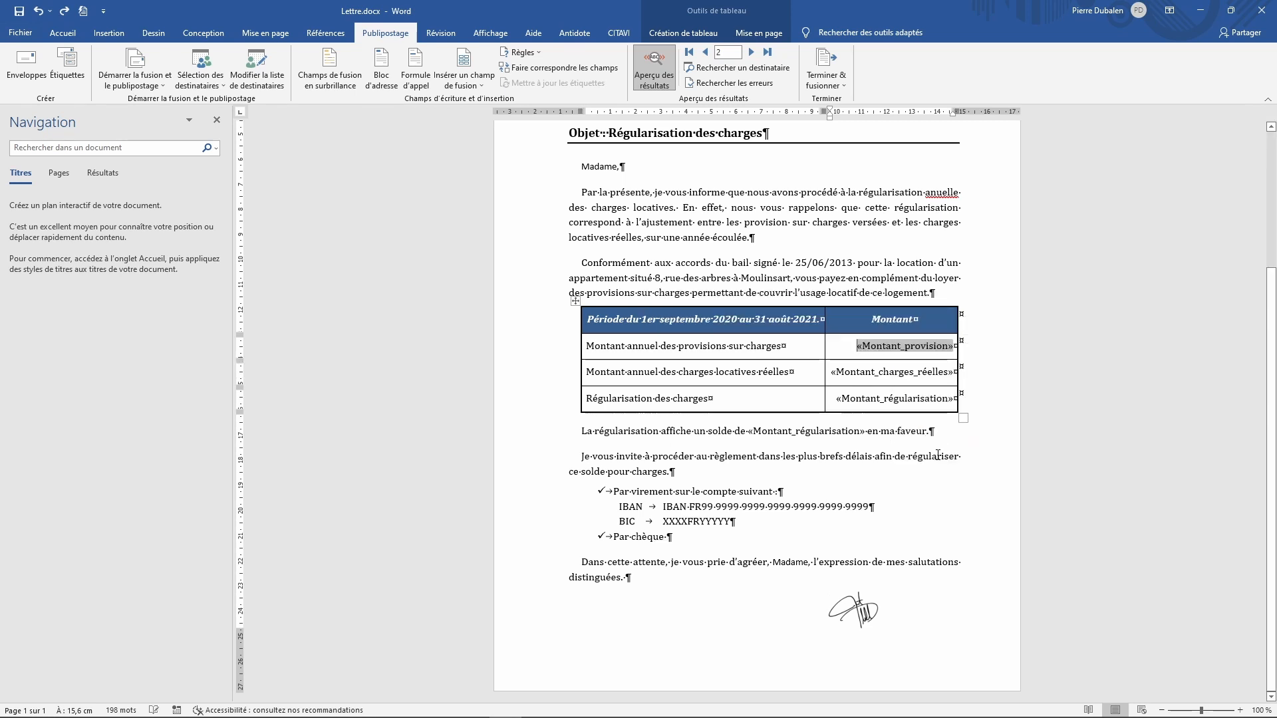
# Enable confirmation of the file format conversion on opening in Word's advanced general options.
pyautogui.click(794, 290)
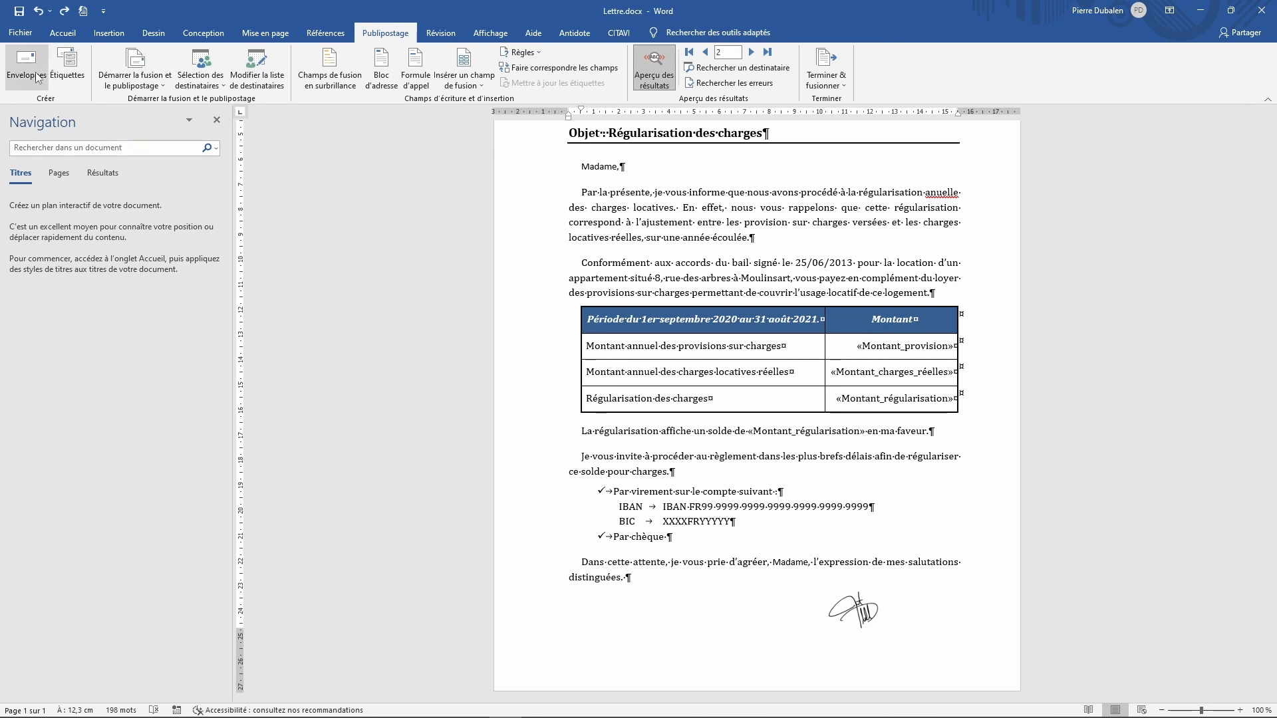
pyautogui.click(20, 33)
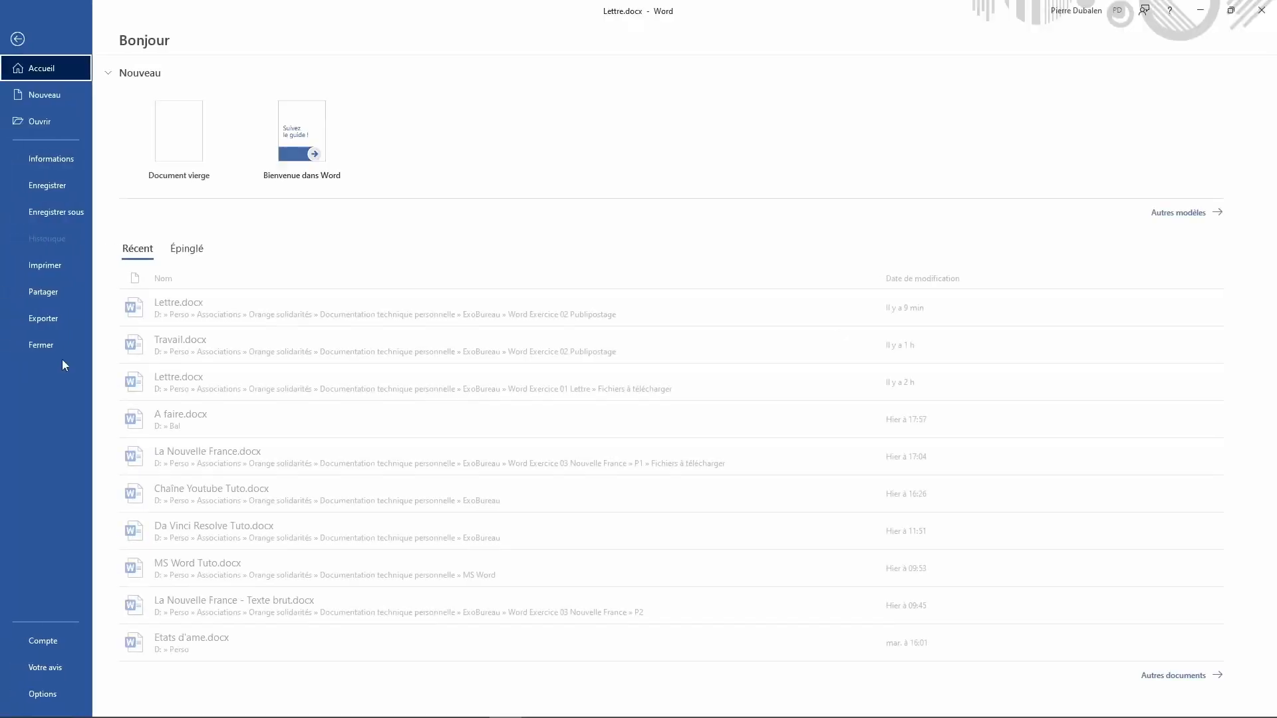
pyautogui.click(53, 694)
pyautogui.click(365, 274)
pyautogui.scroll(-5, 604, 370)
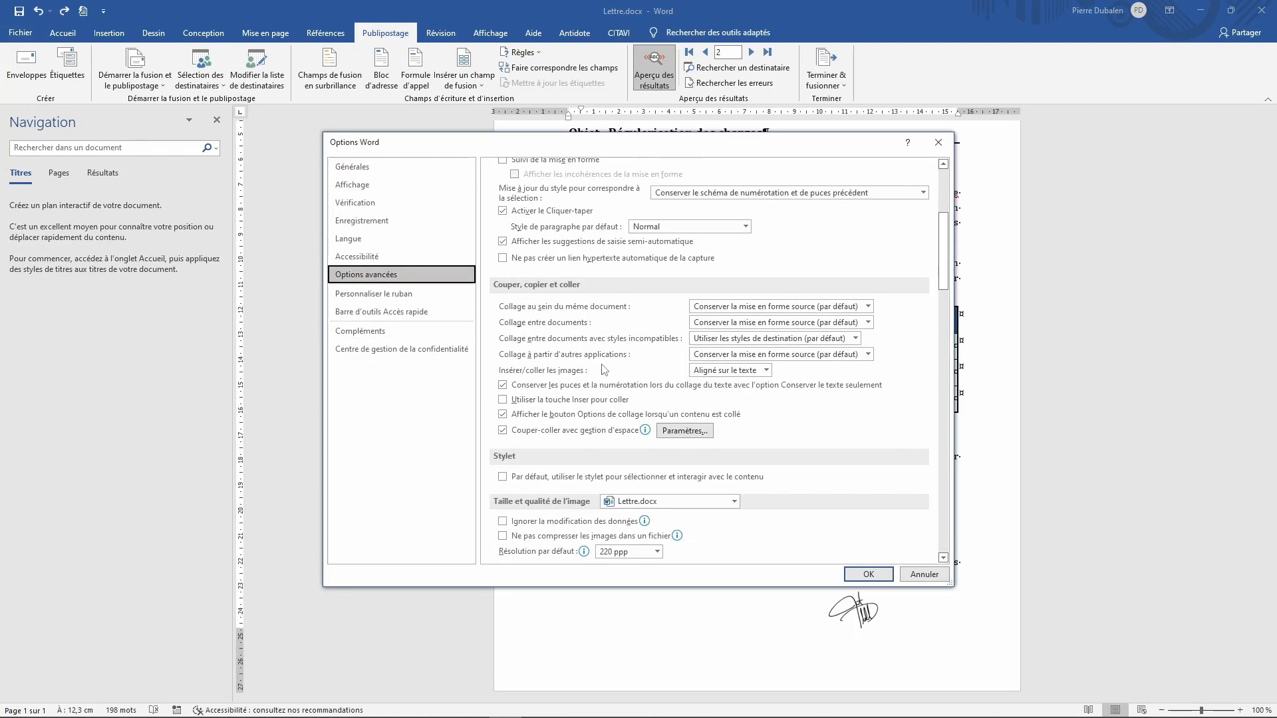
pyautogui.scroll(-15, 604, 370)
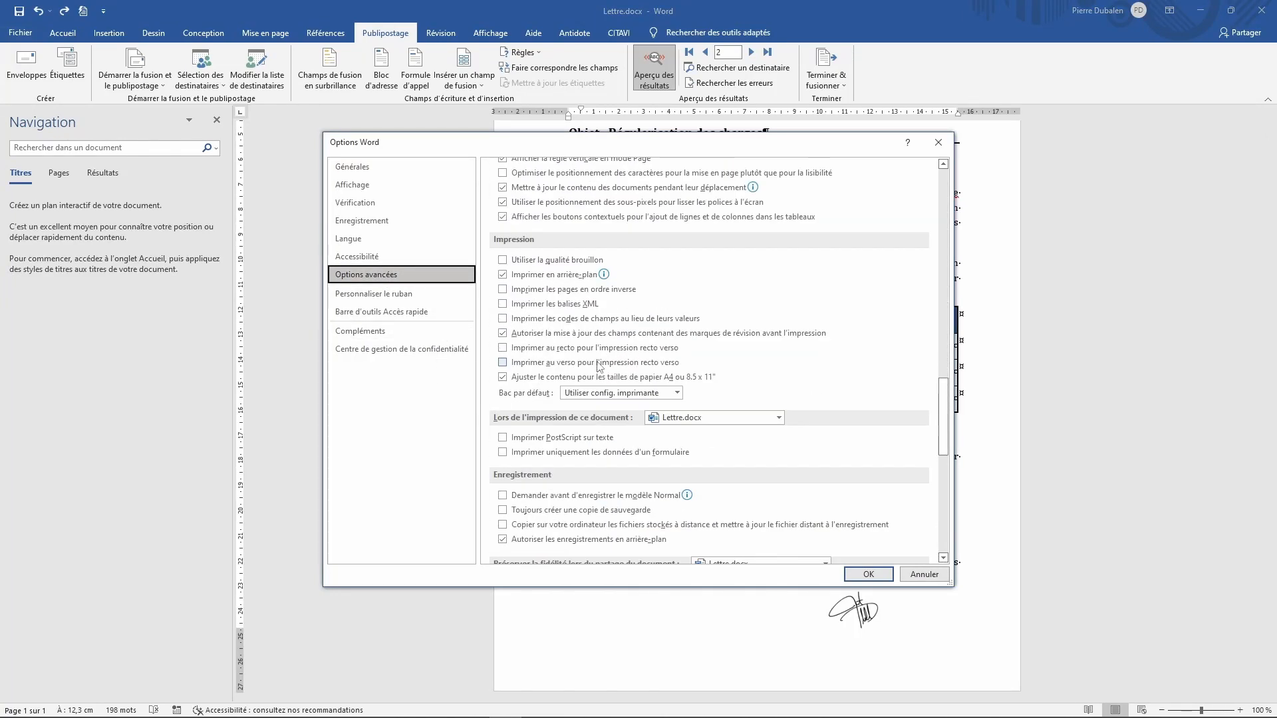
pyautogui.scroll(-4, 599, 366)
pyautogui.scroll(-3, 599, 365)
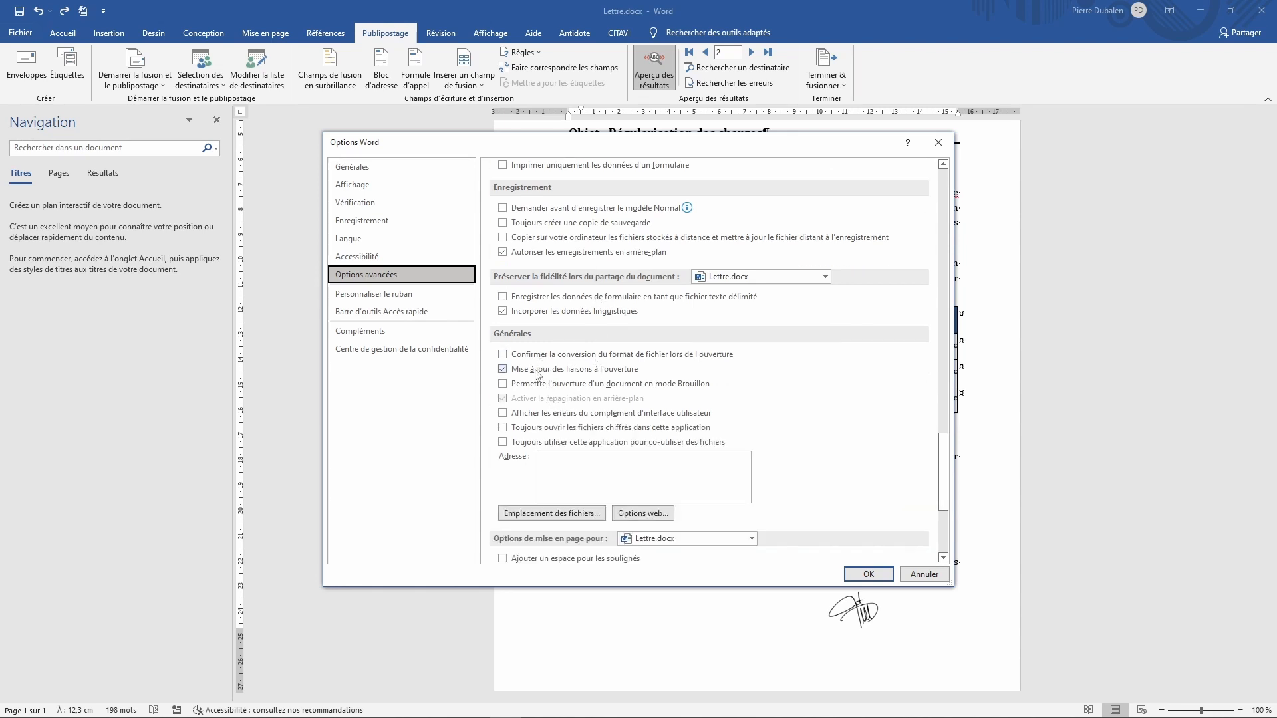
pyautogui.click(503, 357)
pyautogui.click(865, 573)
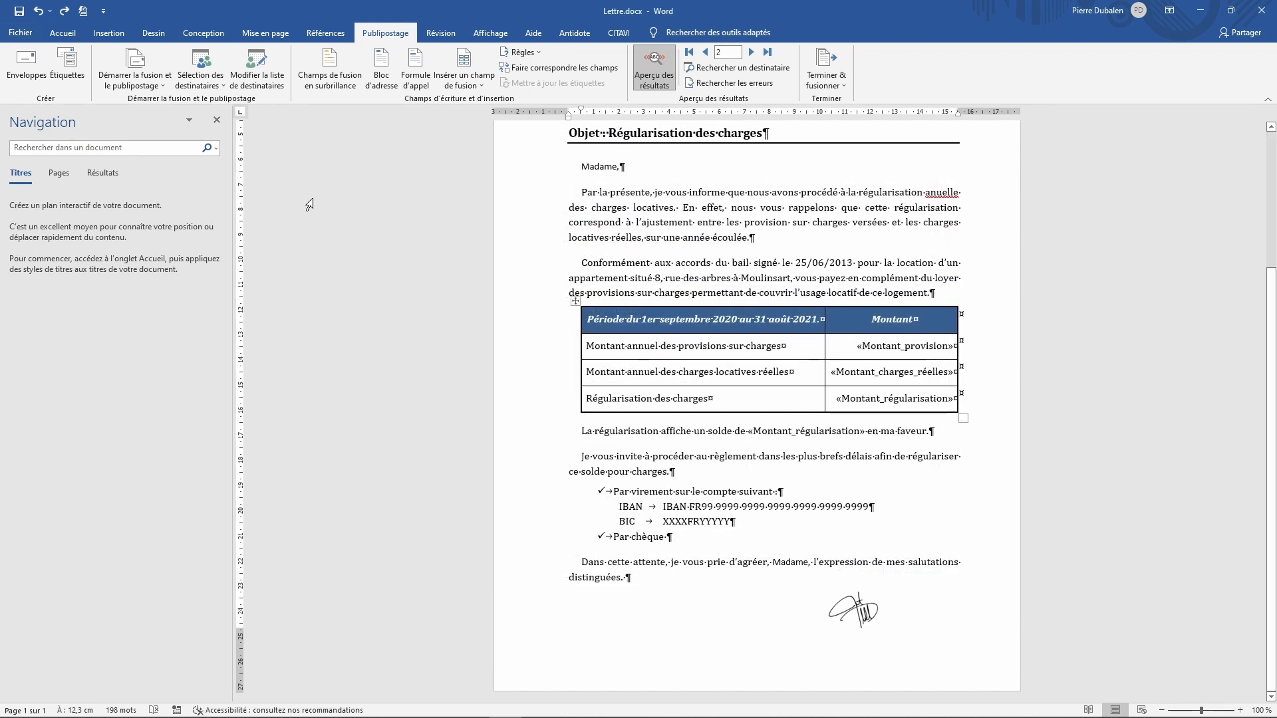
# Select the existing list BDD.xlsx again as the recipient data source for the mail merge.
pyautogui.click(199, 79)
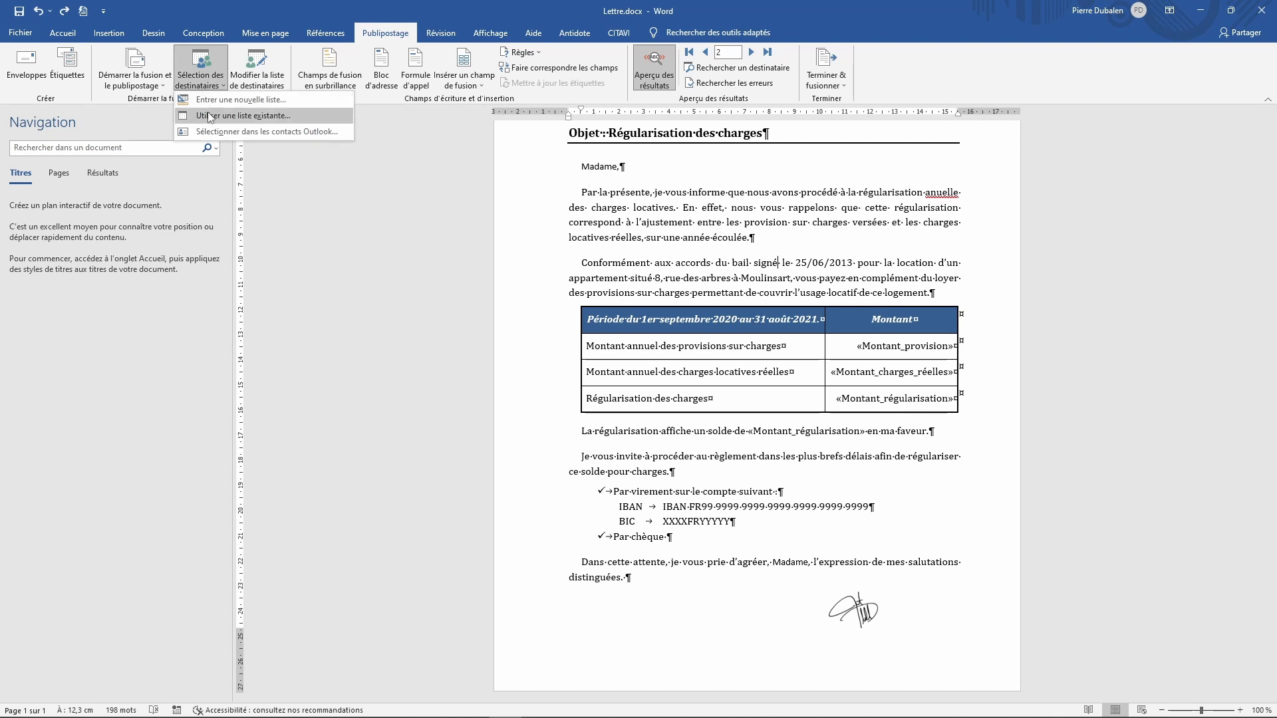
pyautogui.click(209, 117)
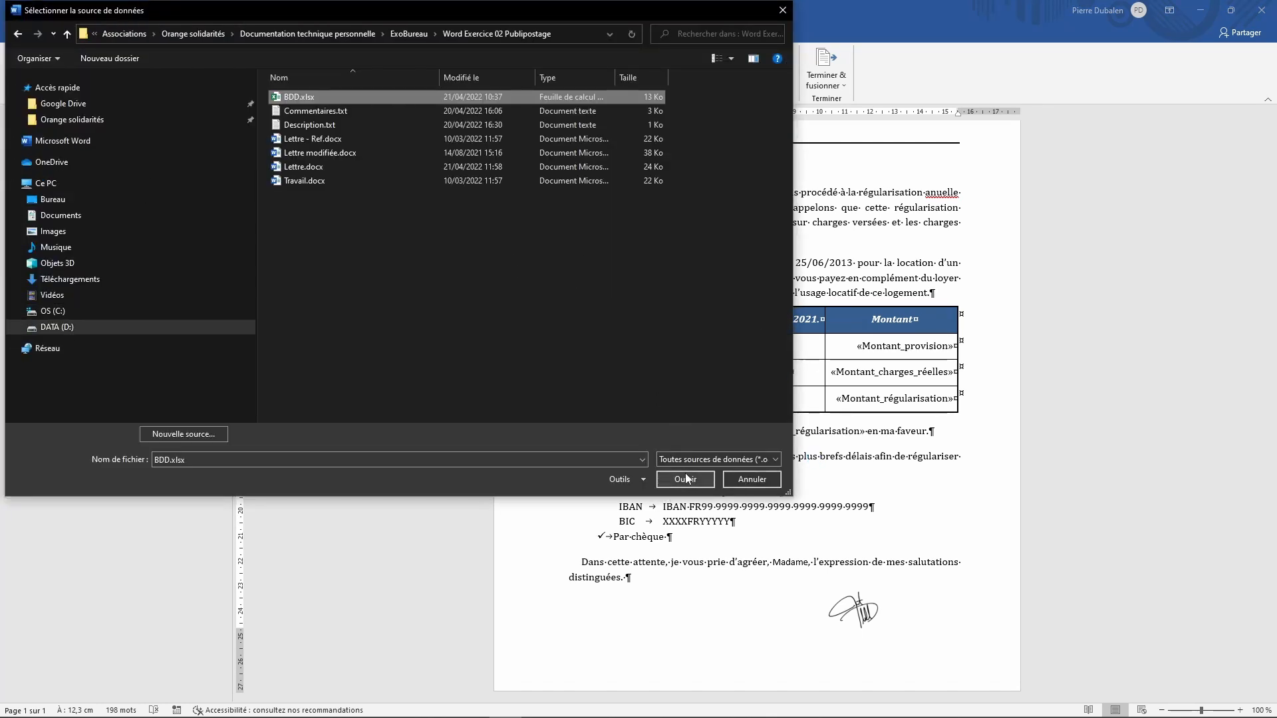
pyautogui.click(680, 480)
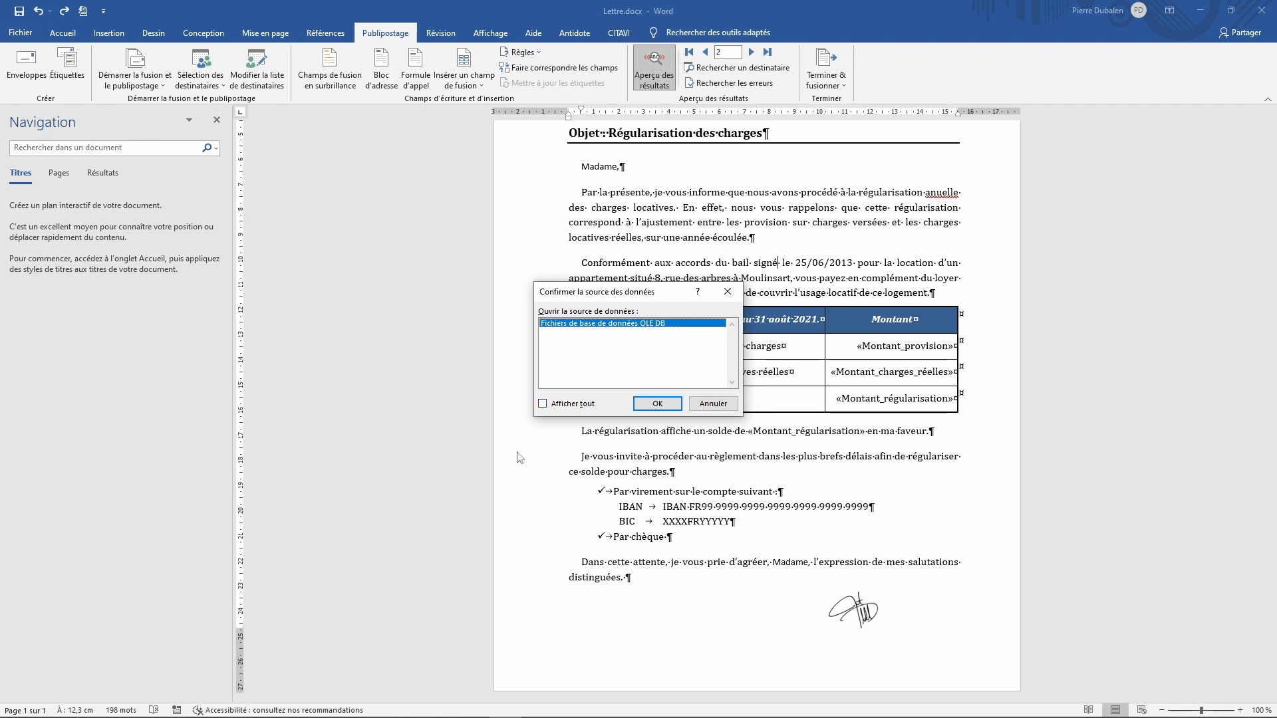
# Show all data source types, open the source as MS Excel worksheets via DDE (*.xls), and use the entire spreadsheet.
pyautogui.click(543, 403)
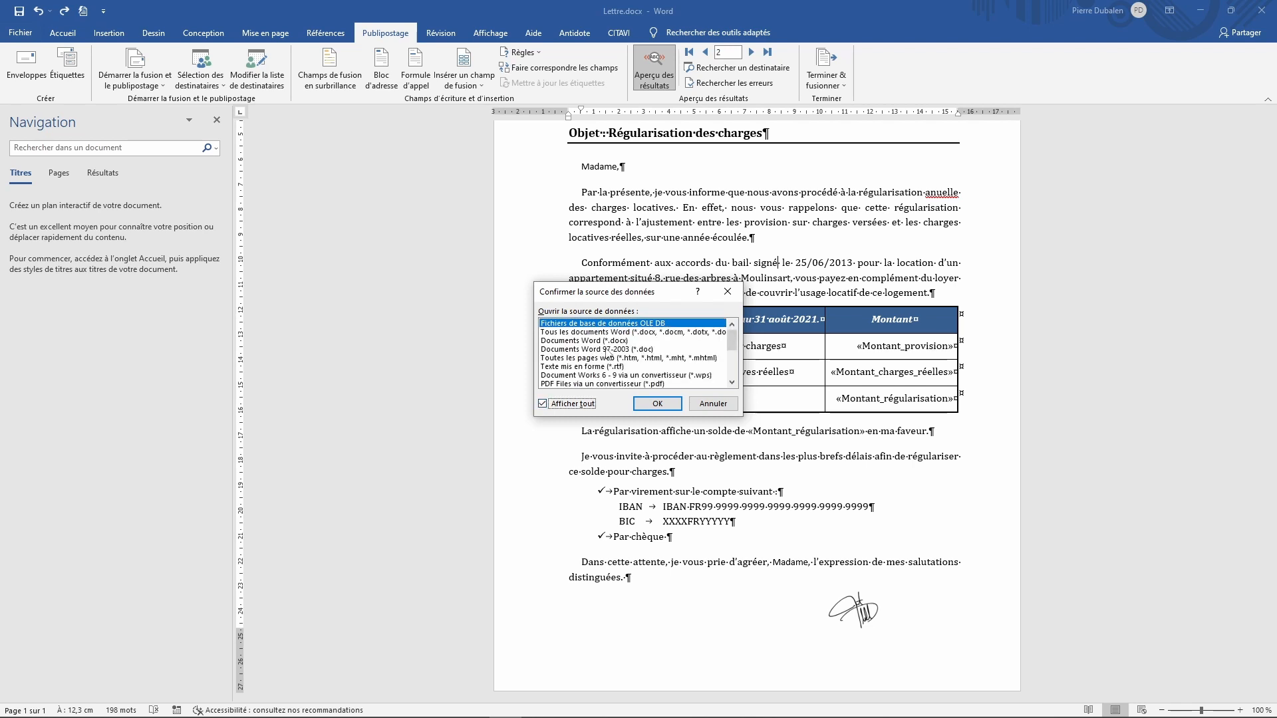
pyautogui.scroll(-2, 608, 352)
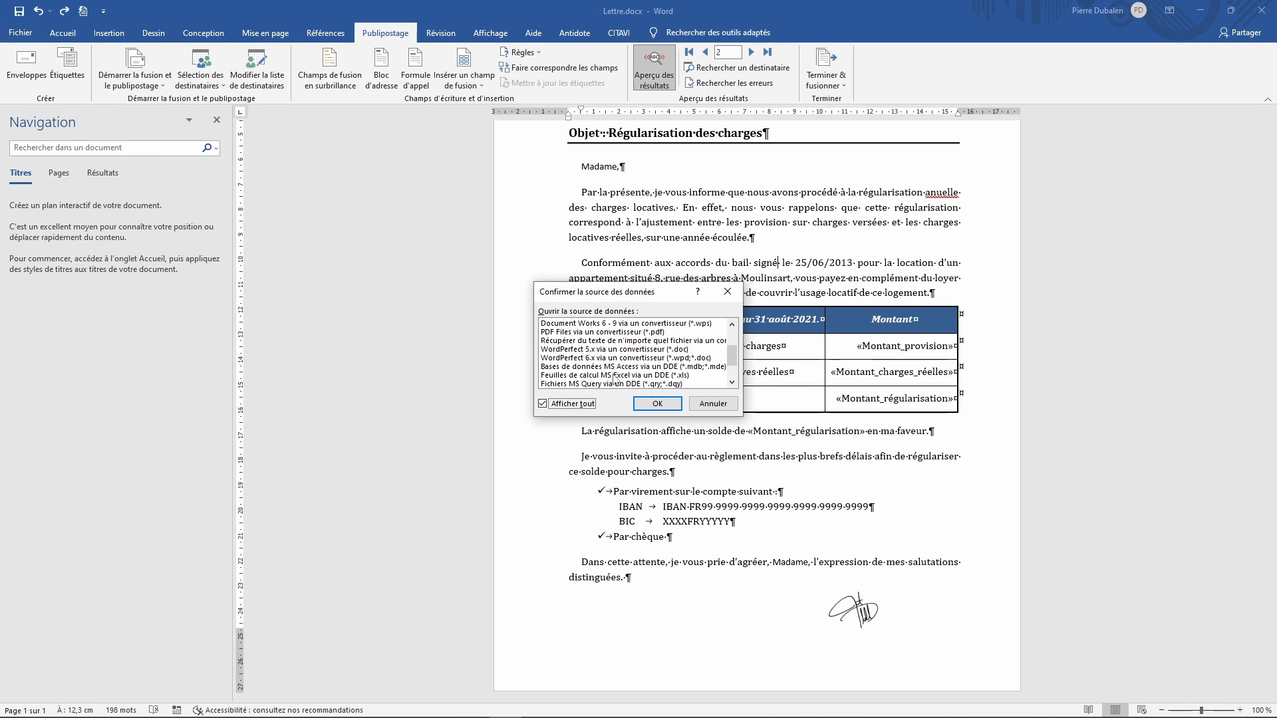
pyautogui.click(616, 375)
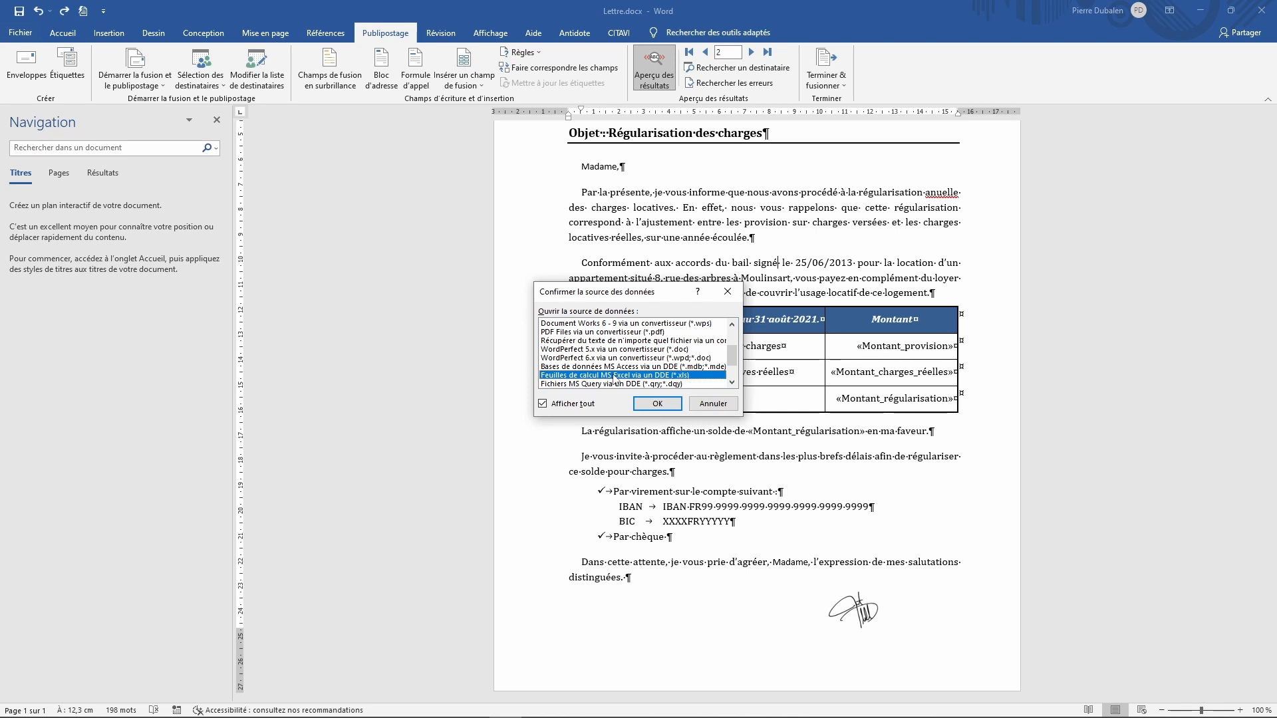
pyautogui.click(659, 405)
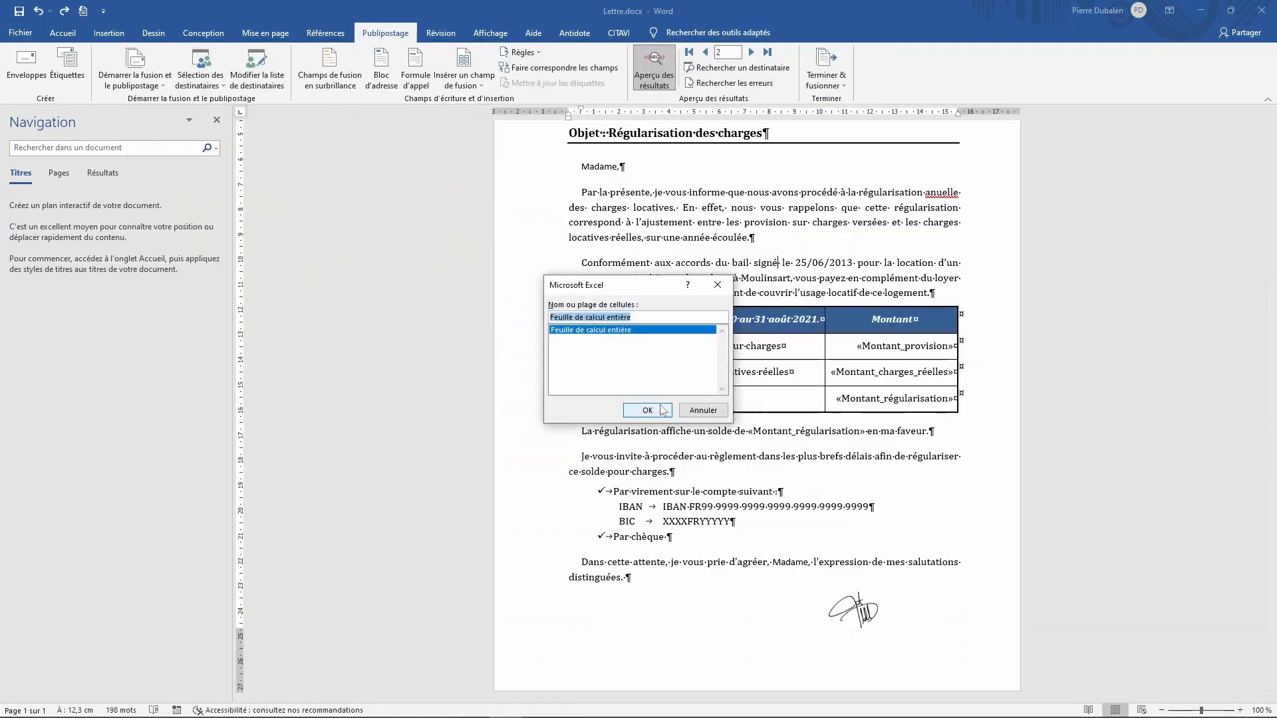
pyautogui.click(644, 412)
pyautogui.click(644, 414)
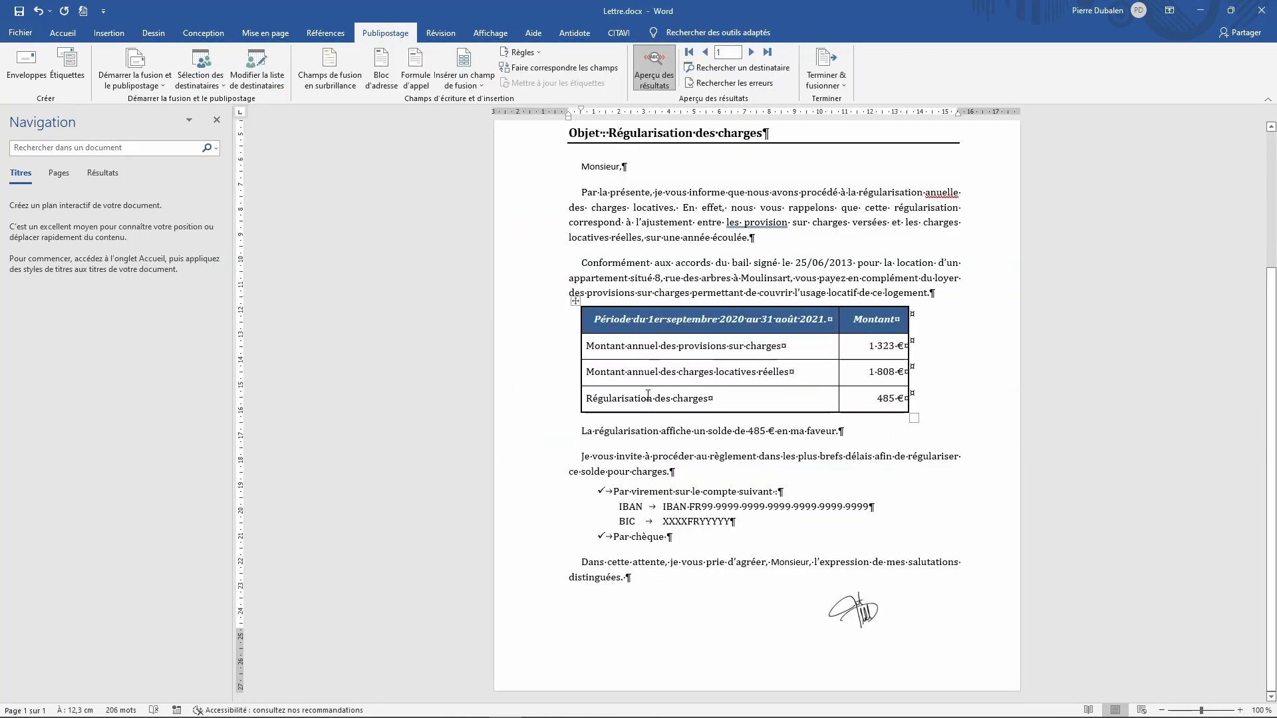
# Check the previewed letter and merge all records into a new document of individual letters.
pyautogui.scroll(3, 647, 395)
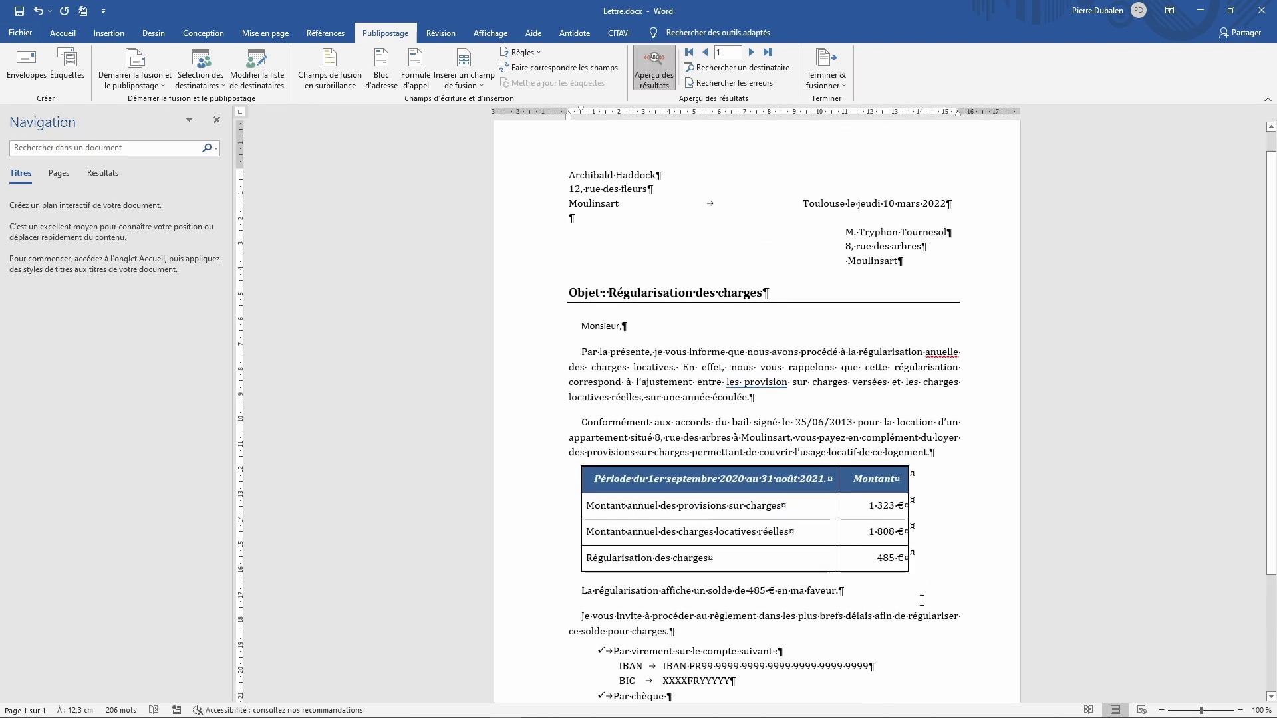
pyautogui.scroll(-3, 894, 523)
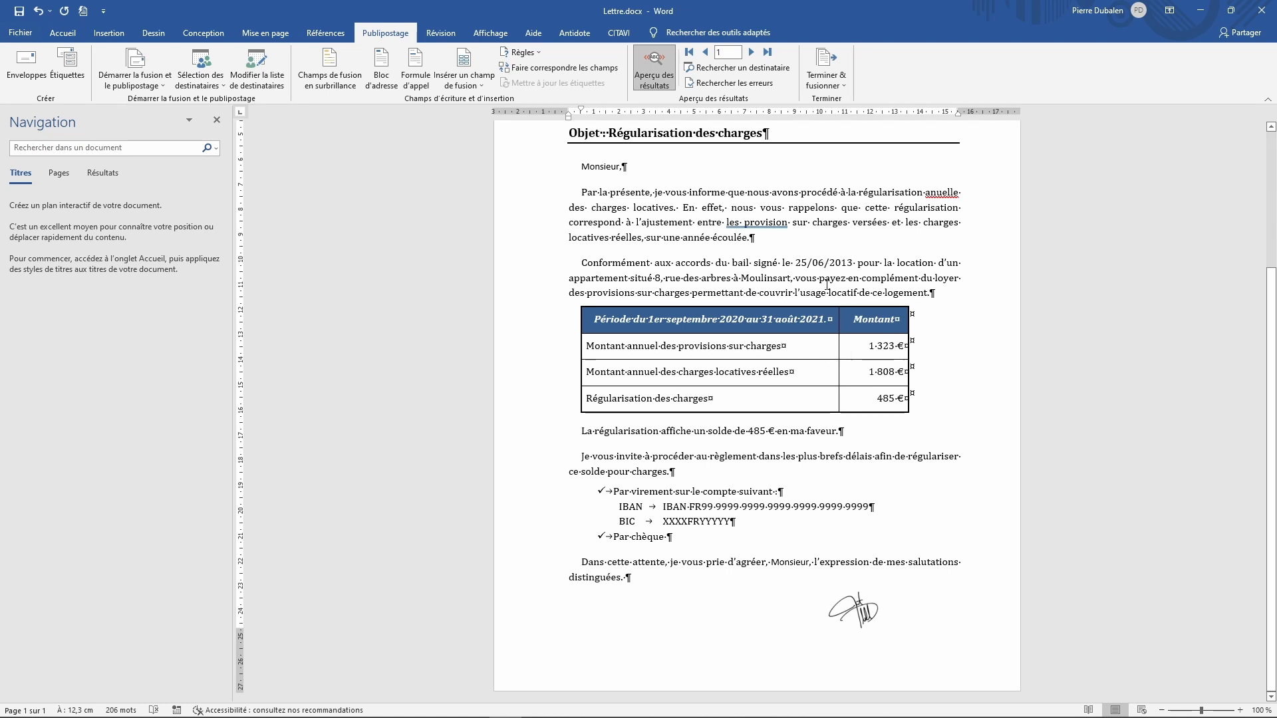
pyautogui.scroll(3, 826, 285)
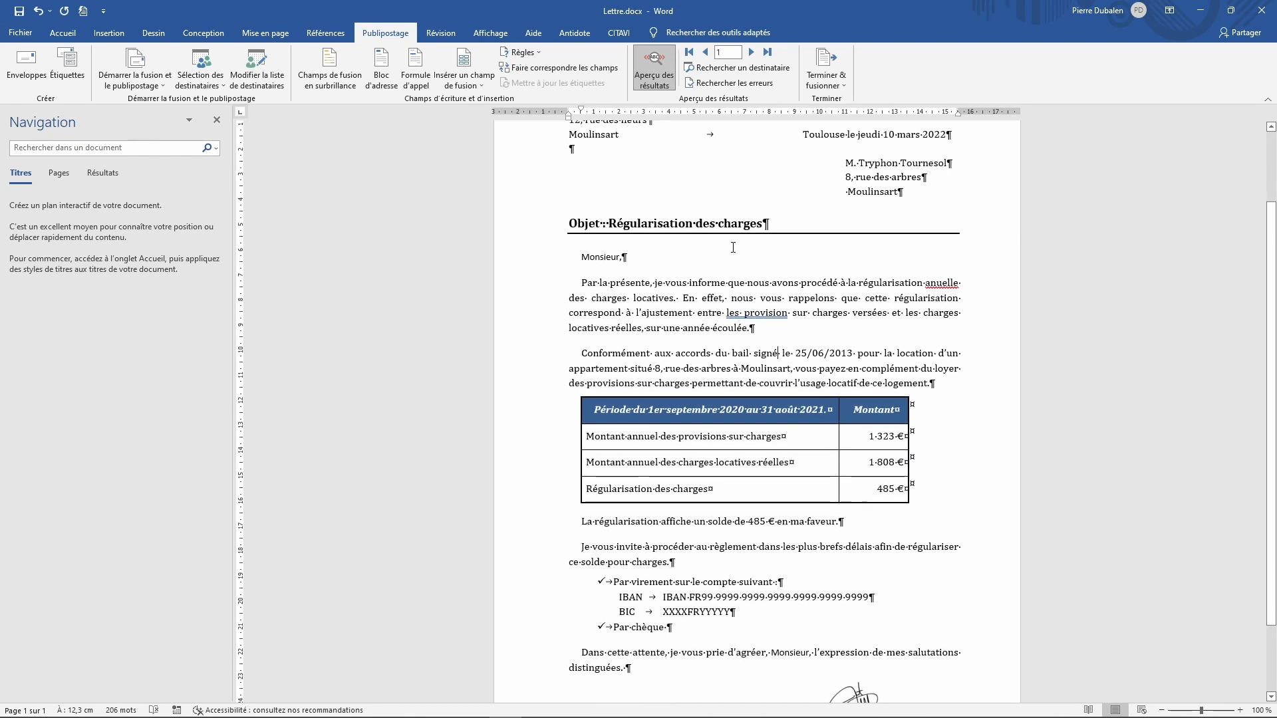
pyautogui.click(843, 85)
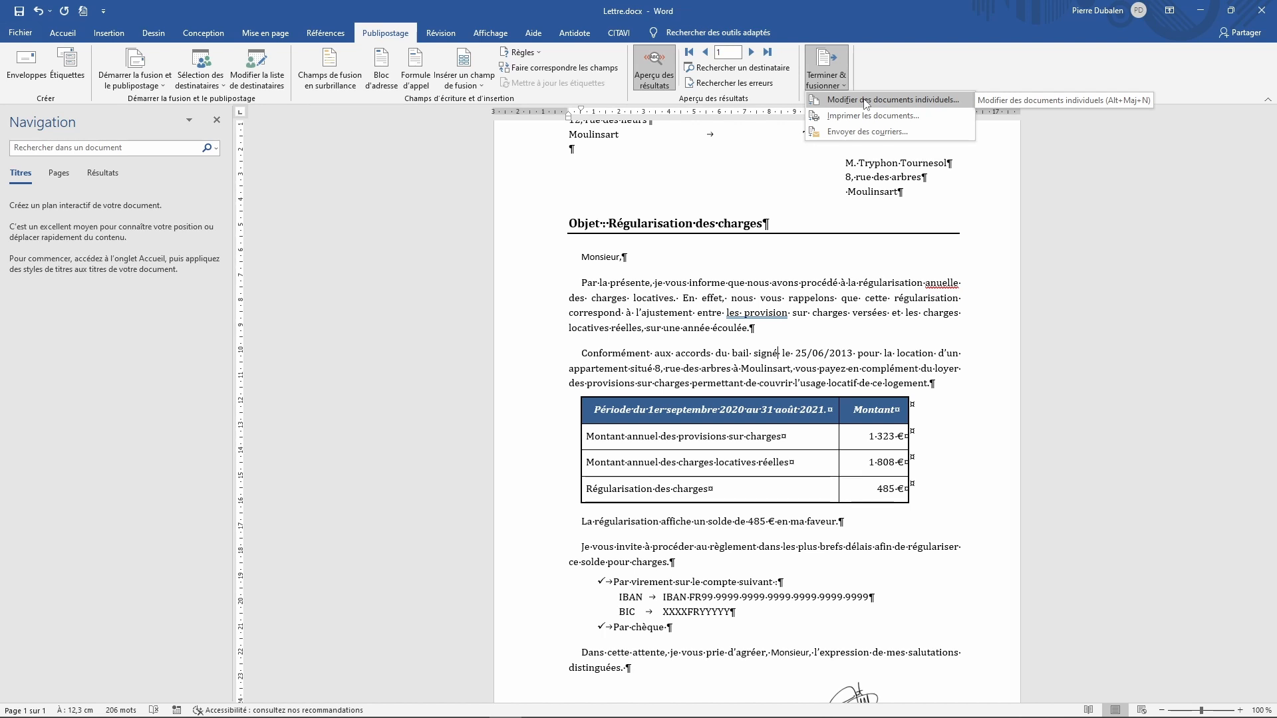
pyautogui.click(865, 101)
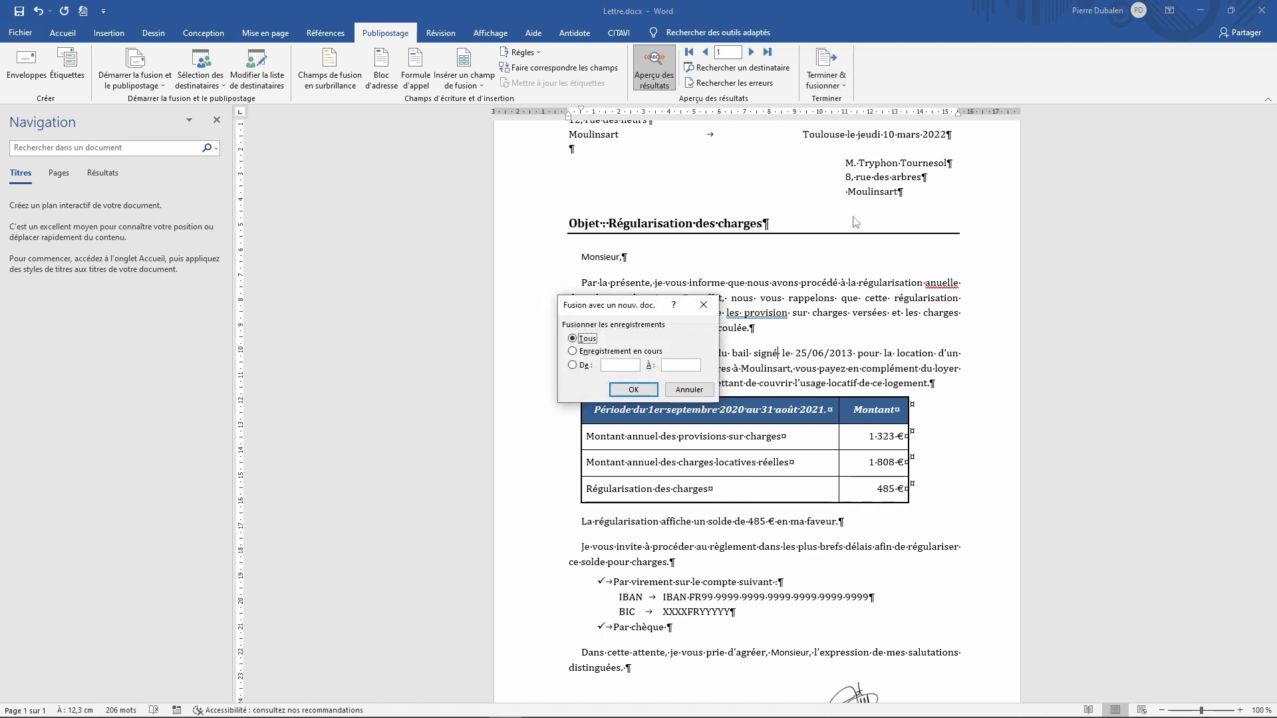
pyautogui.click(633, 390)
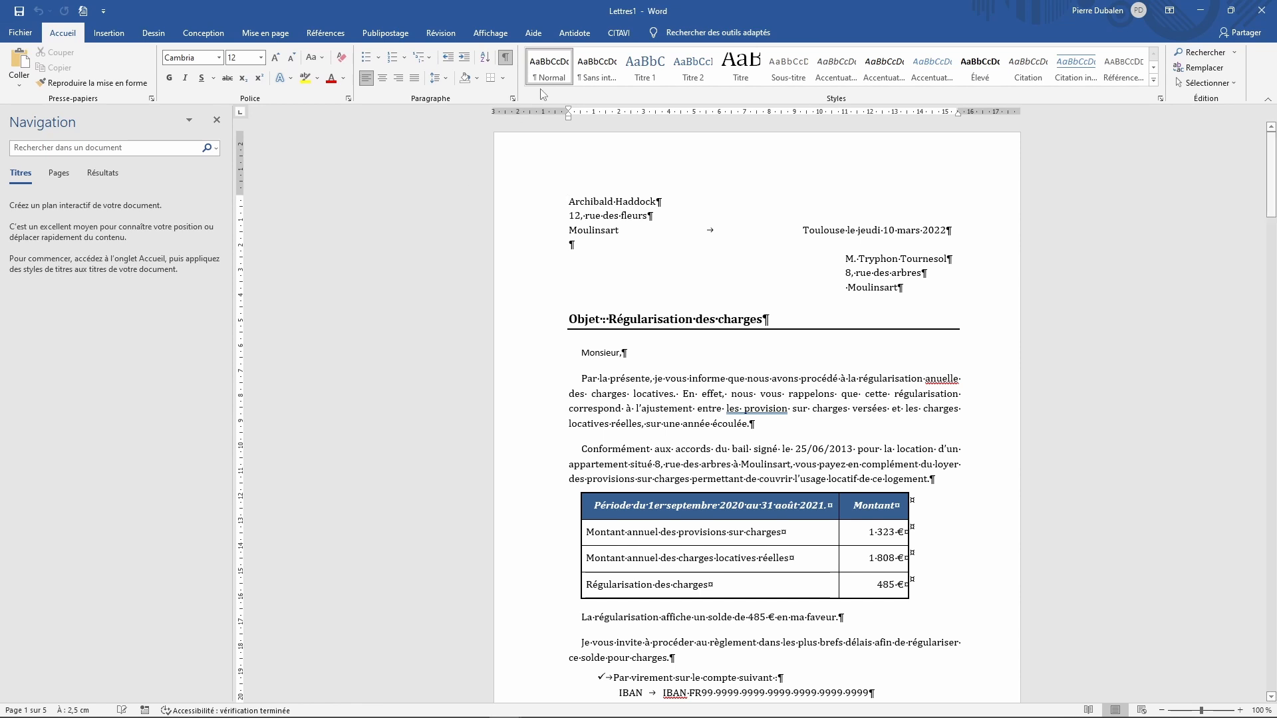
# Display the merged letters with side-to-side page movement and browse them to check recipients, salutations and euro amounts.
pyautogui.click(490, 33)
pyautogui.click(268, 66)
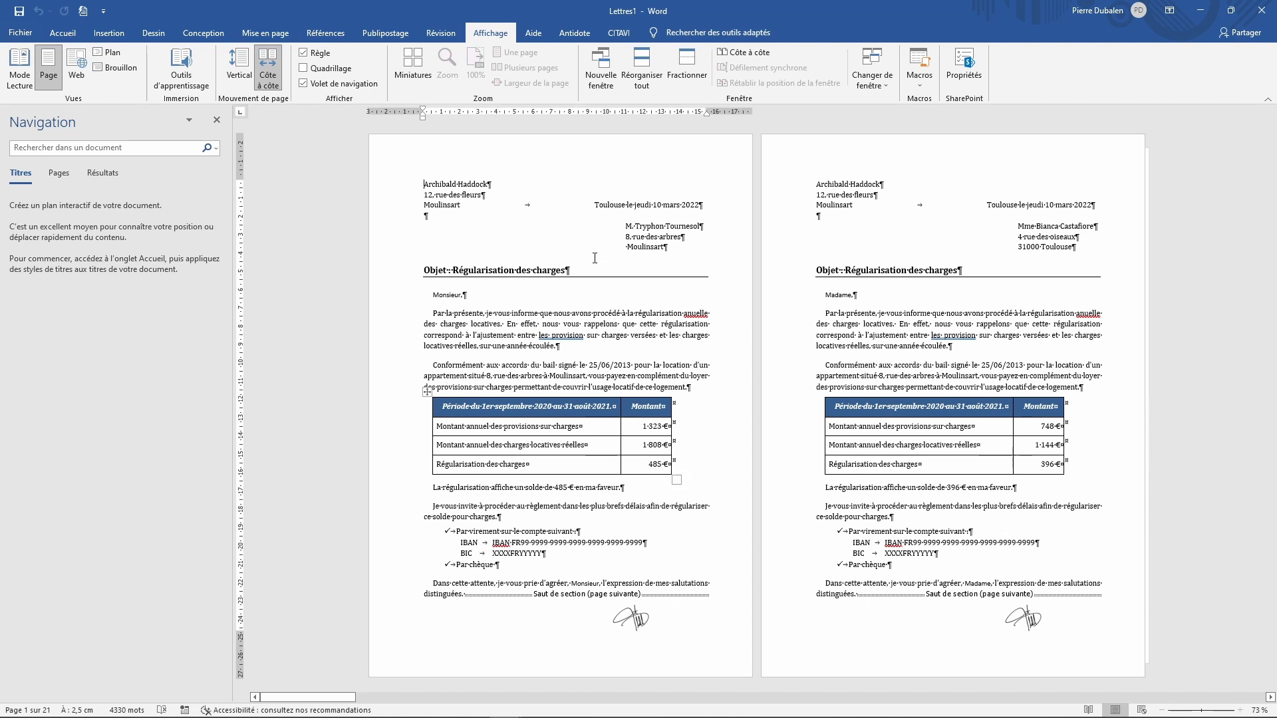
pyautogui.scroll(-2, 600, 467)
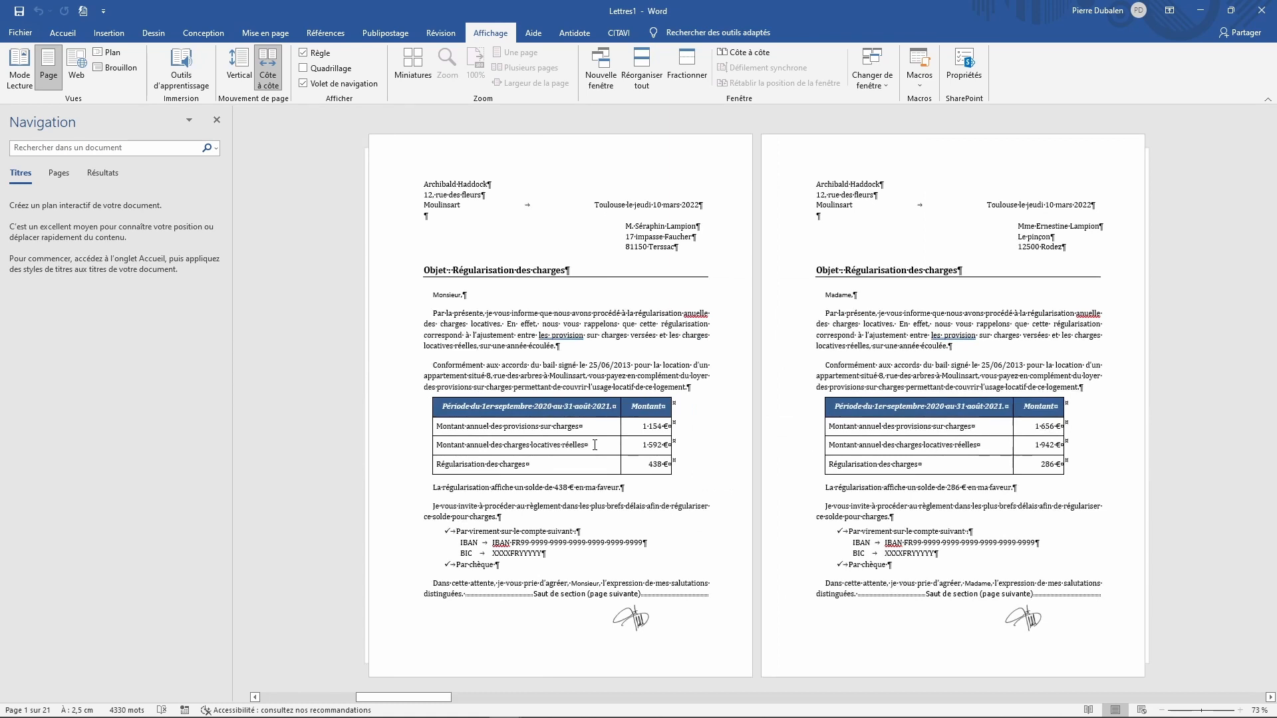
pyautogui.scroll(-1, 594, 446)
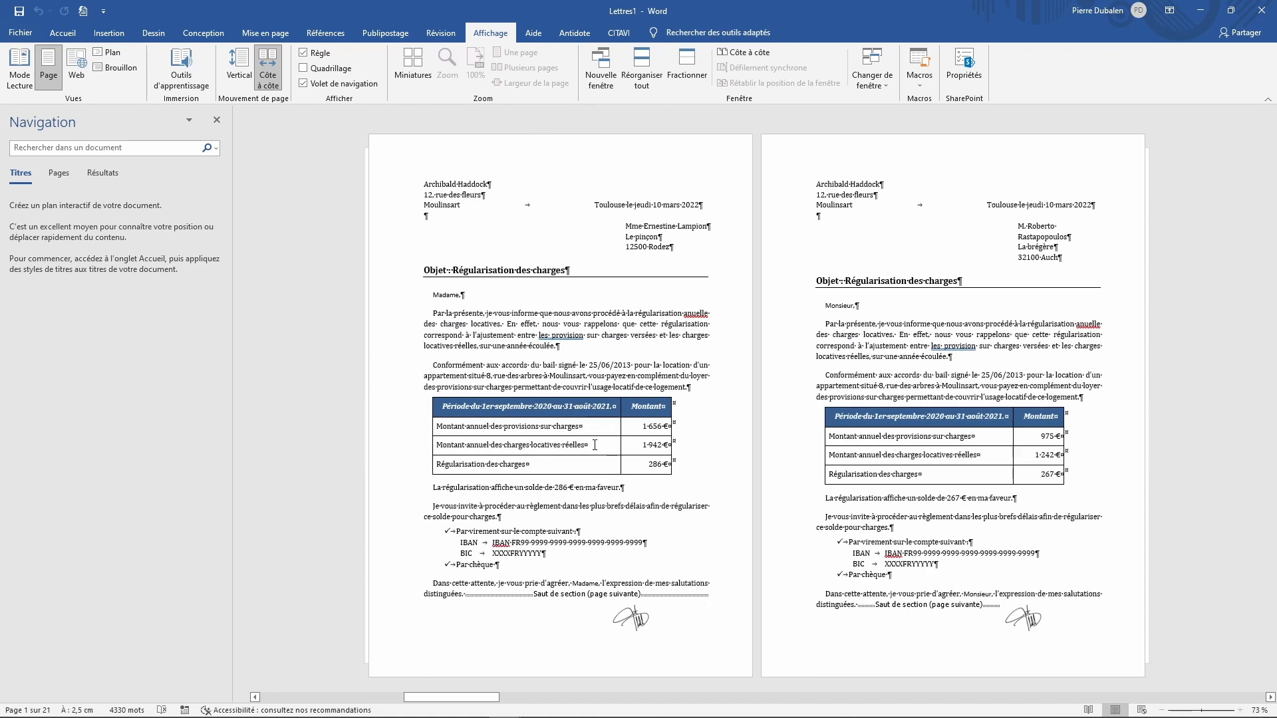
pyautogui.scroll(-3, 594, 445)
pyautogui.scroll(-4, 594, 445)
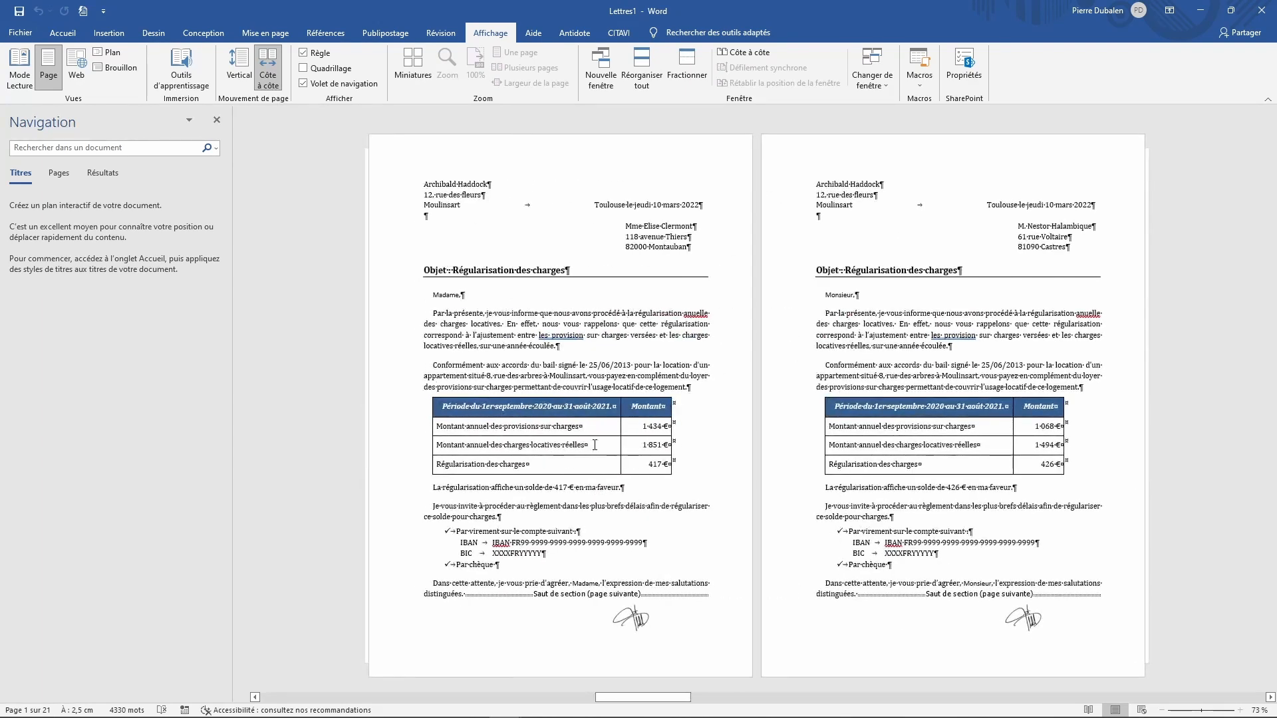